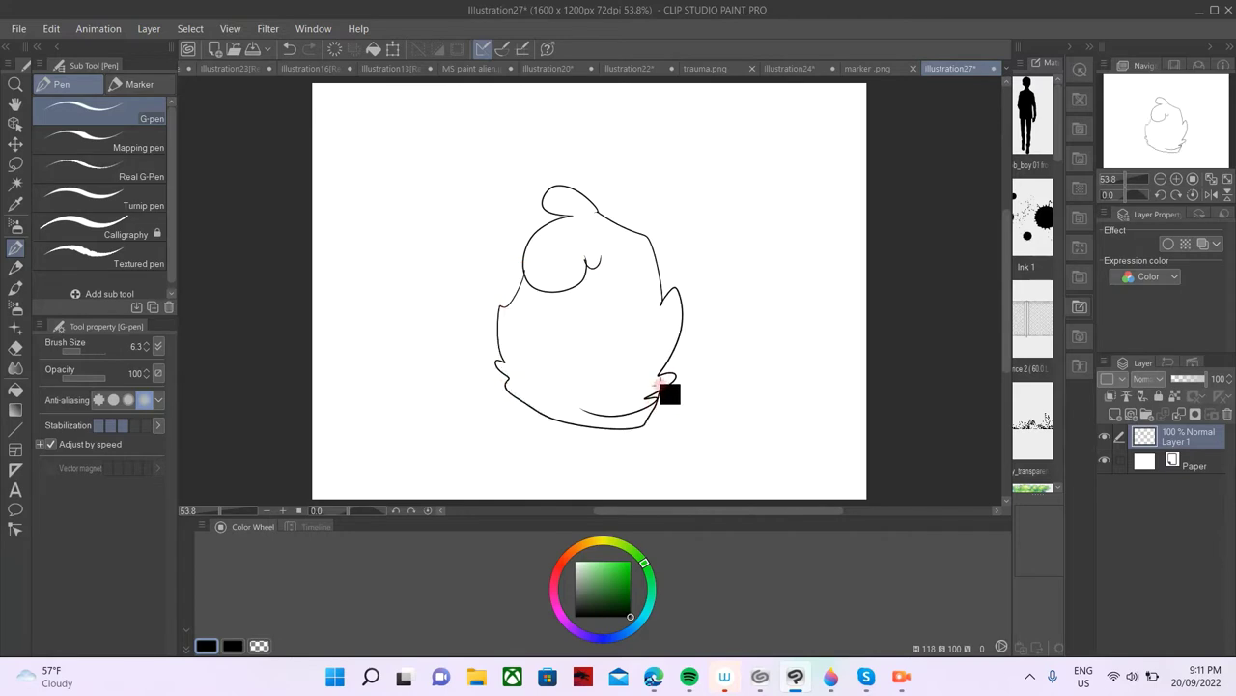
- Undo the last stroke, redraw the head's left side and chin with jagged cheek fur, and erase stray line ends
key(ctrl+z)
drag(522, 274, 493, 338)
click(15, 346)
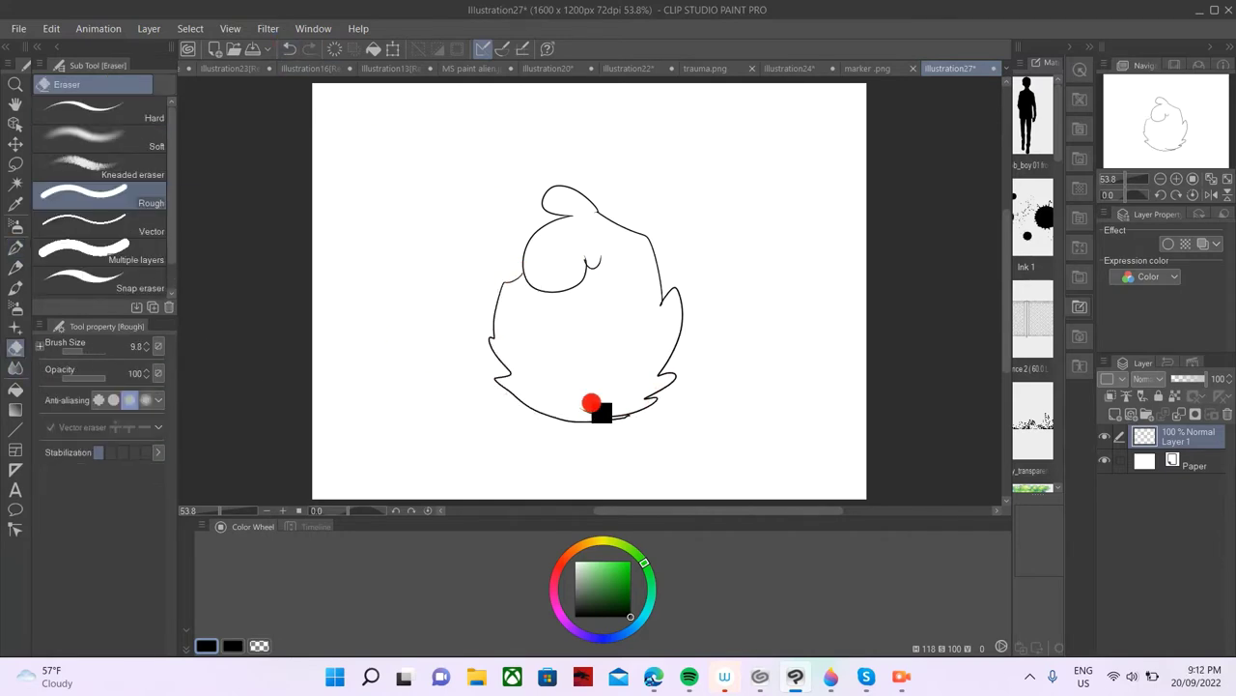
- Move the head sketch up on the canvas, then lasso it and scale it down to 76%
click(15, 144)
drag(598, 376, 588, 354)
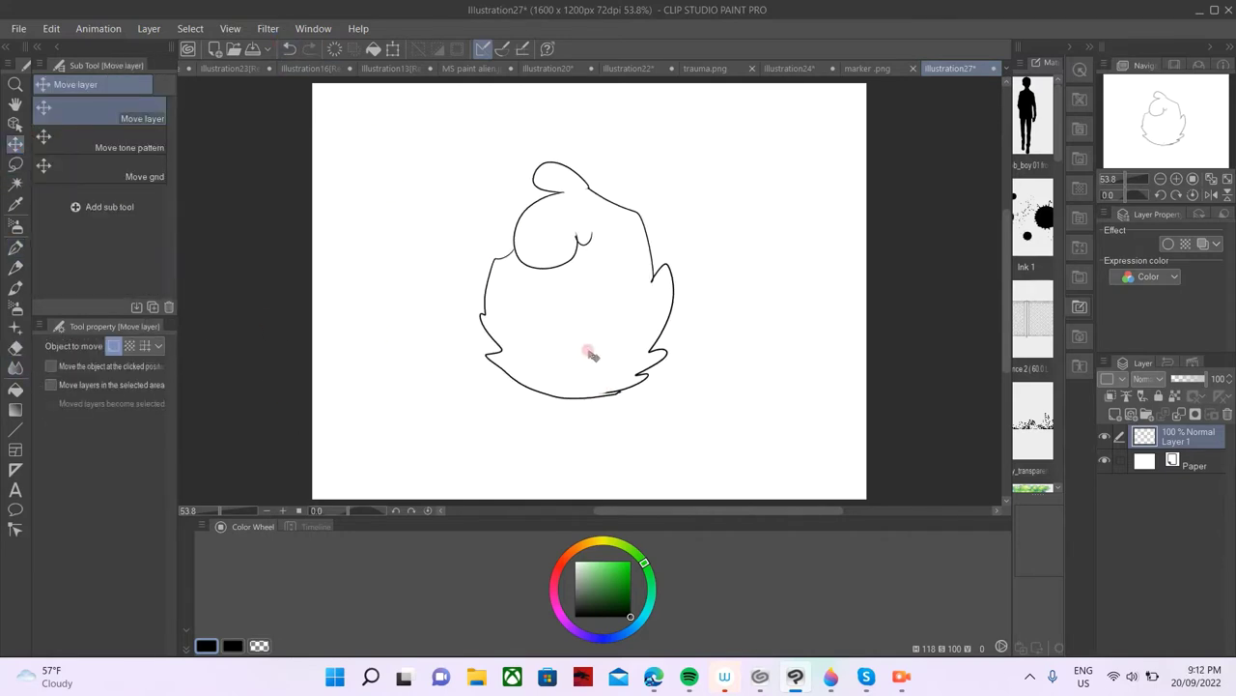
click(15, 165)
mouse_move(449, 201)
mouse_down()
mouse_move(436, 189)
mouse_move(348, 252)
mouse_up()
click(614, 494)
drag(776, 498, 725, 455)
mouse_move(575, 299)
mouse_down()
mouse_move(610, 281)
mouse_move(612, 294)
mouse_up()
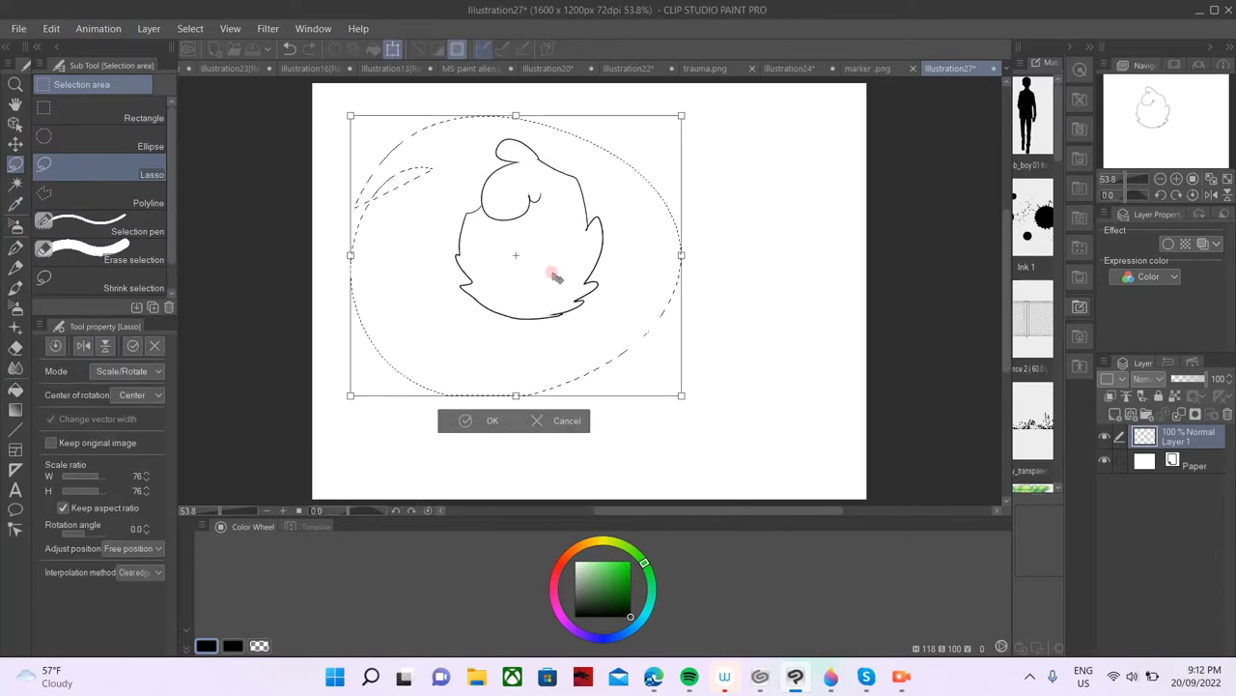
key(Return)
key(p)
scroll(464, 201, up, 5)
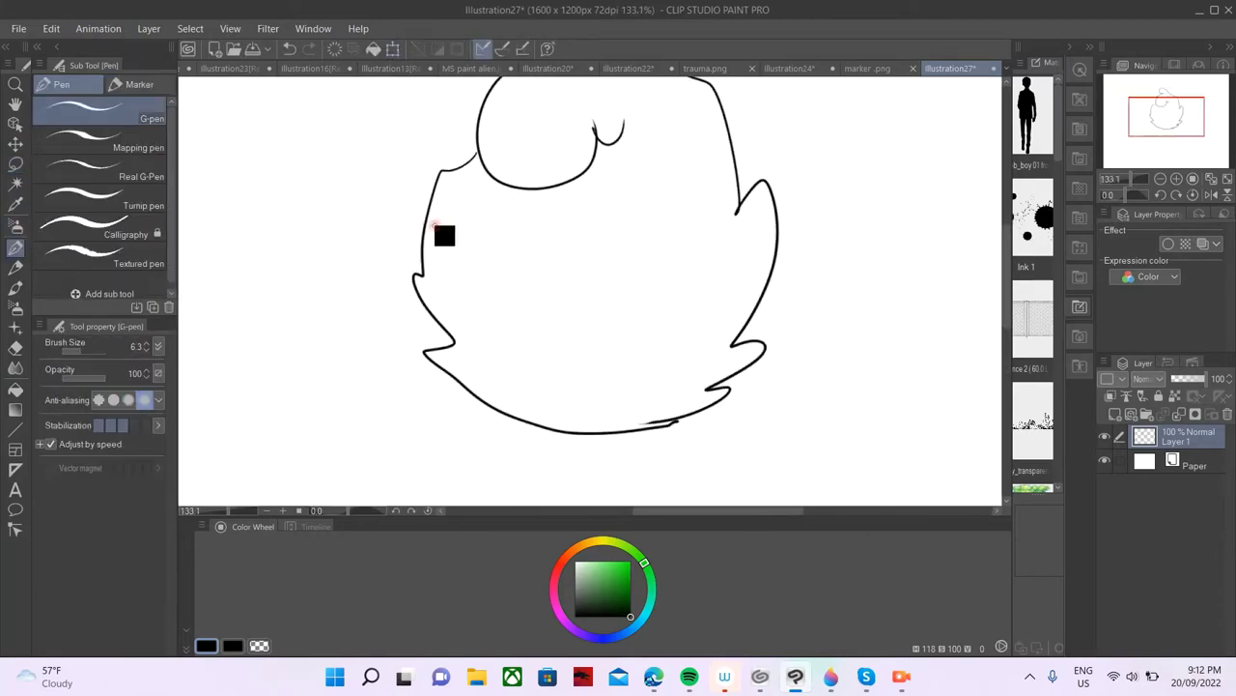
scroll(473, 209, up, 6)
scroll(437, 259, down, 11)
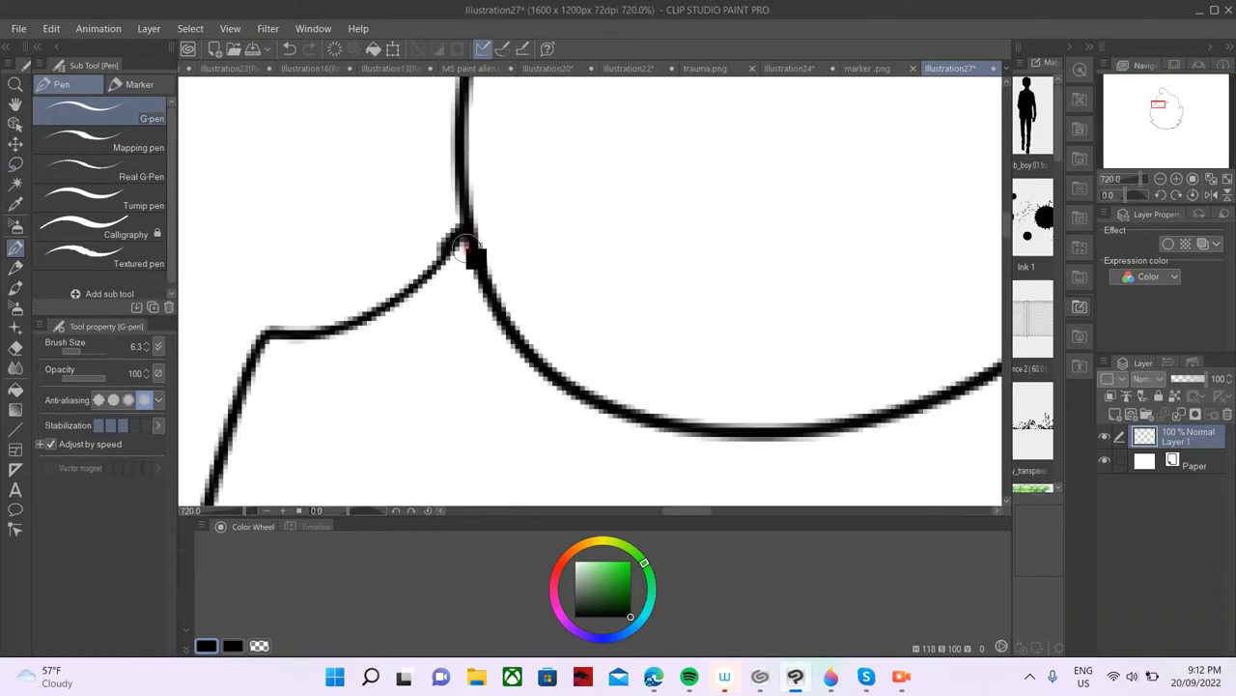
scroll(573, 341, up, 1)
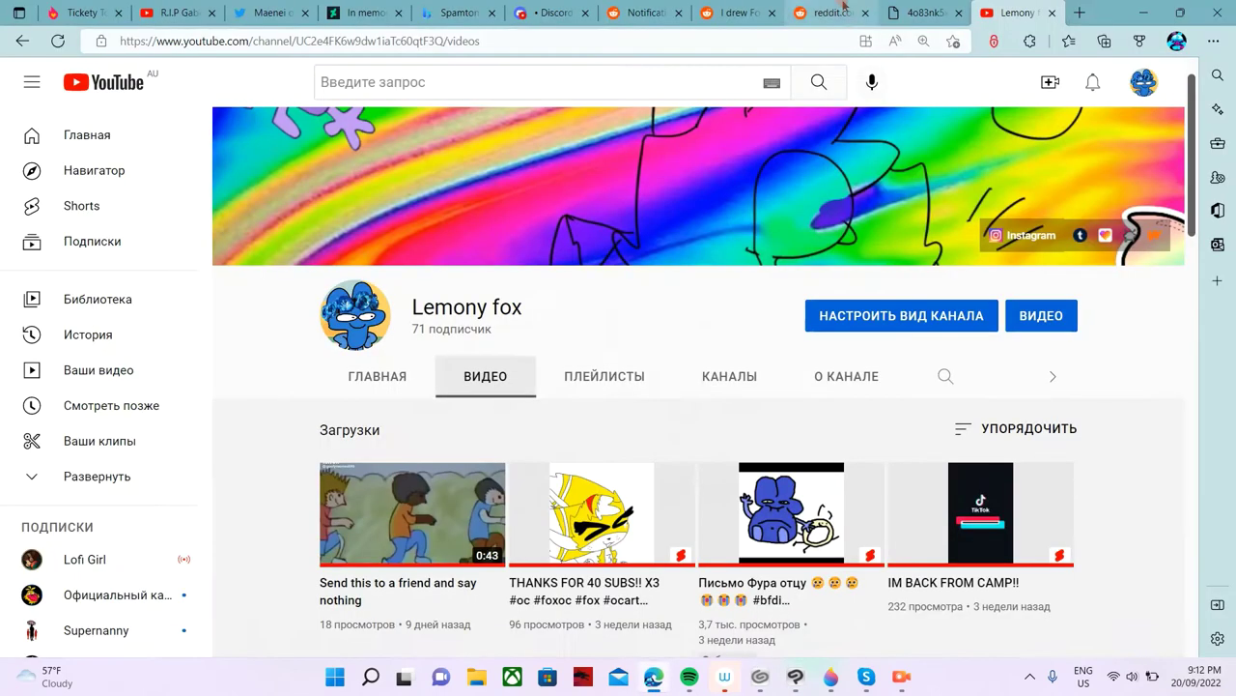
- Open Instagram in a new browser tab and go to the account's own profile page
click(1079, 13)
click(635, 496)
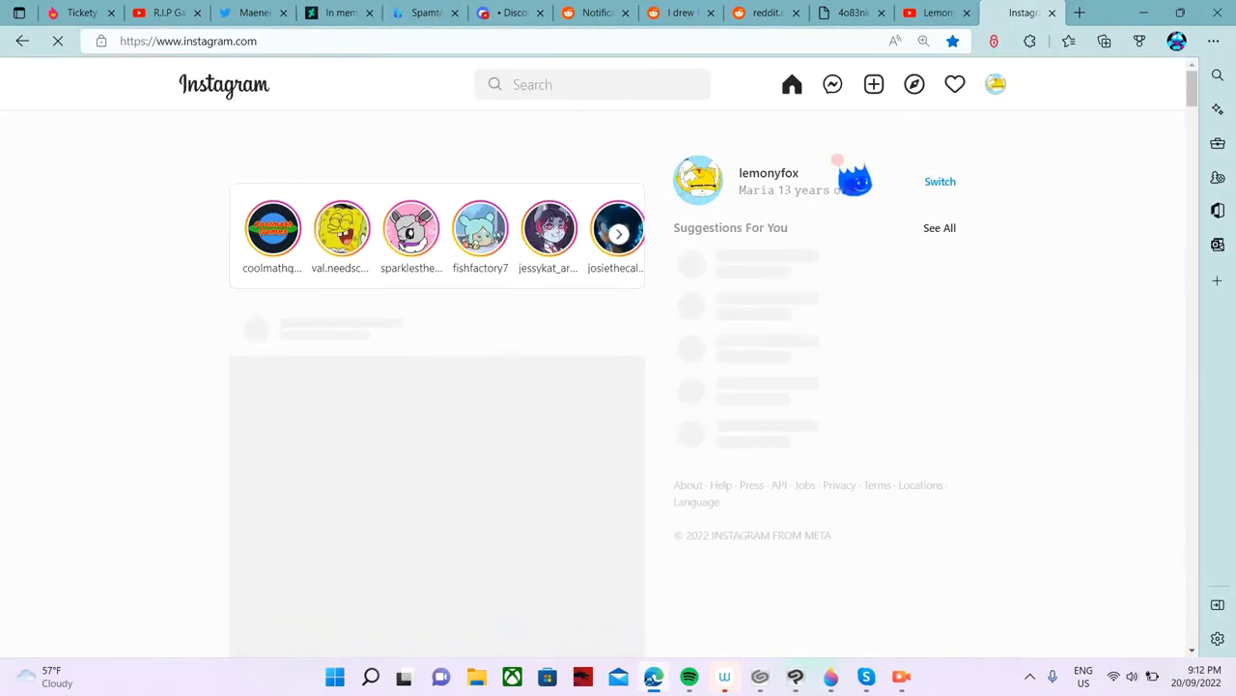
click(995, 84)
click(935, 132)
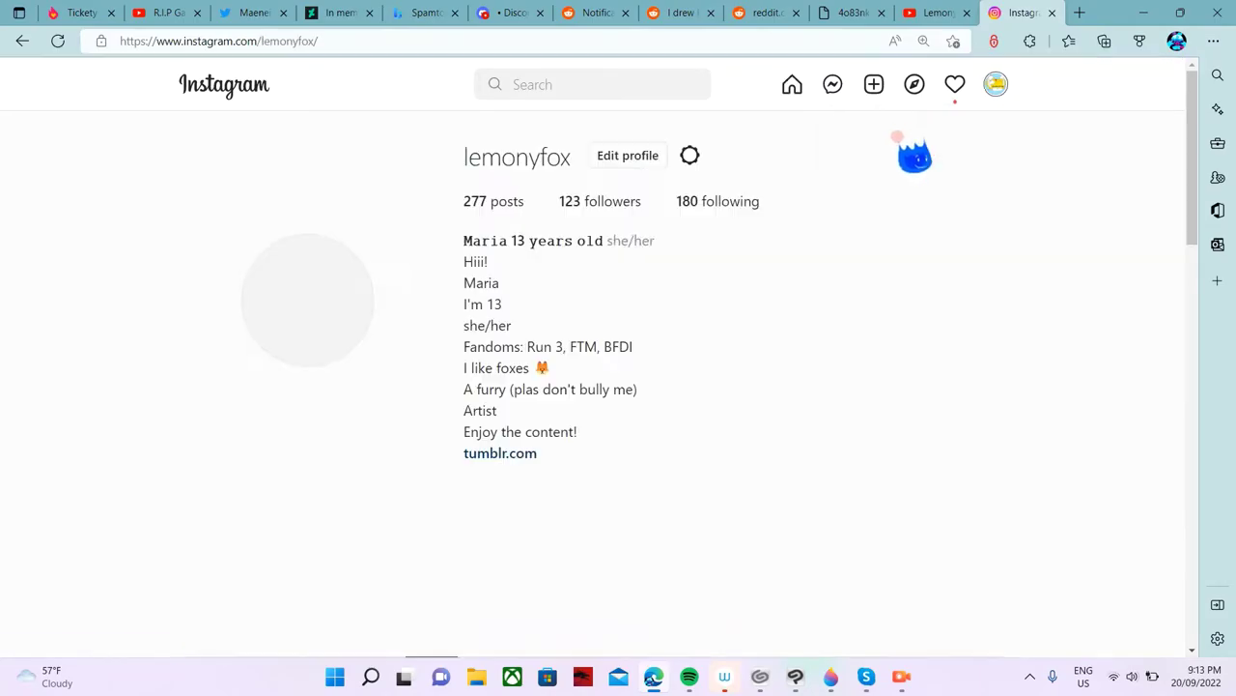
- Browse the older artwork posts in the Instagram profile's grid
scroll(1055, 384, down, 20)
scroll(1072, 404, down, 20)
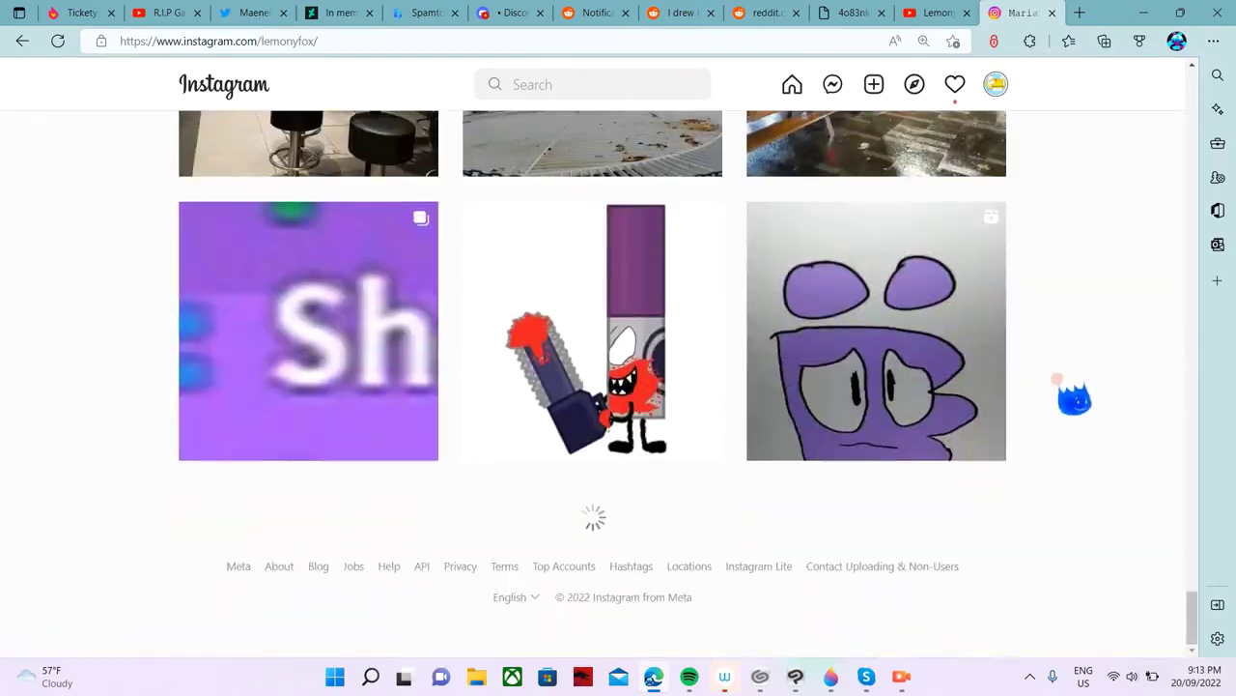
scroll(1063, 419, down, 20)
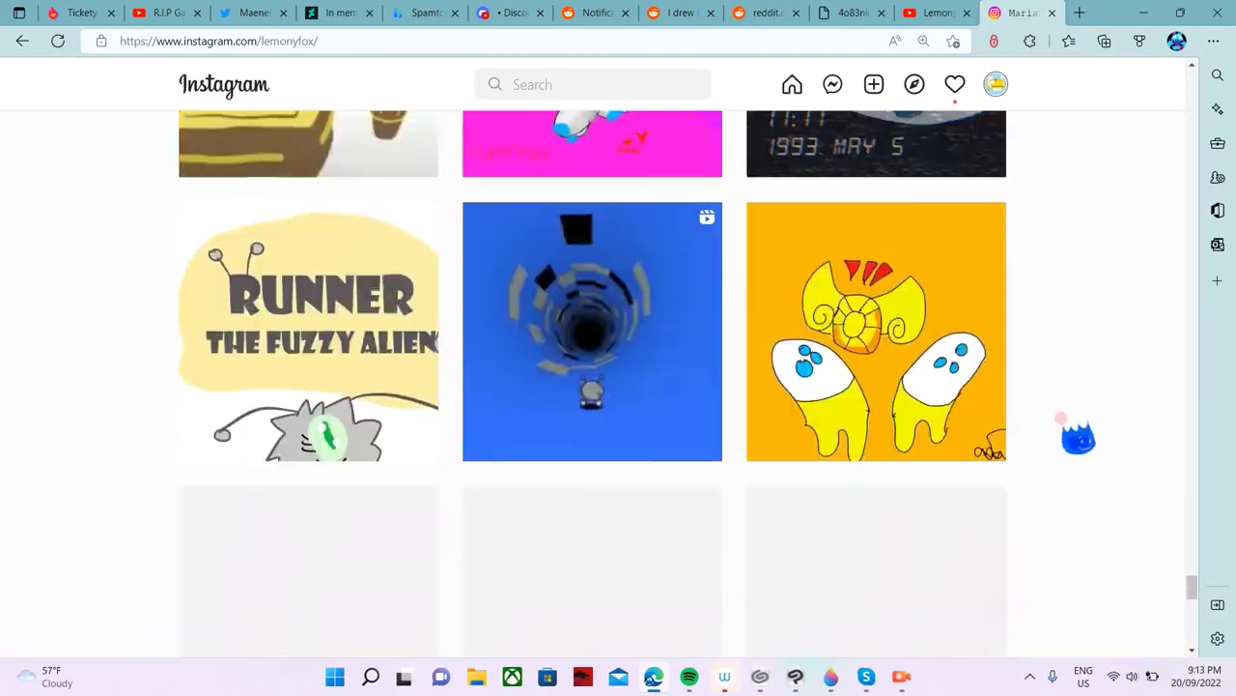
scroll(1077, 483, down, 20)
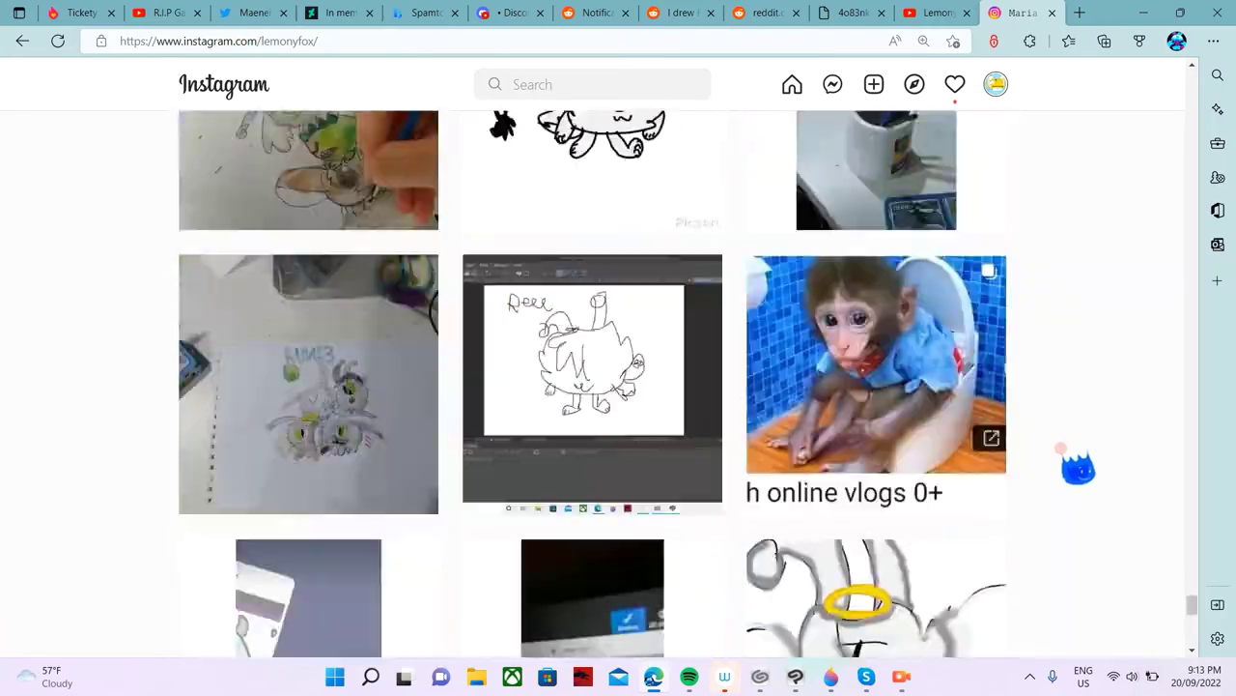
scroll(1073, 546, down, 20)
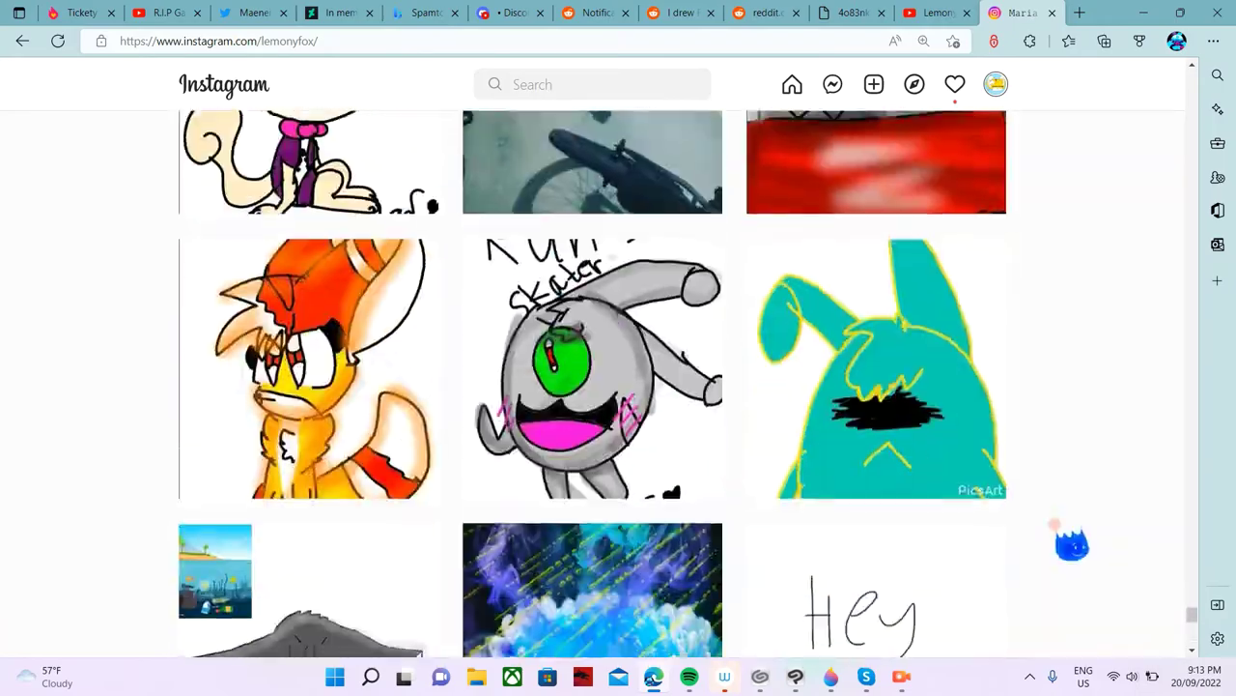
scroll(1067, 599, up, 20)
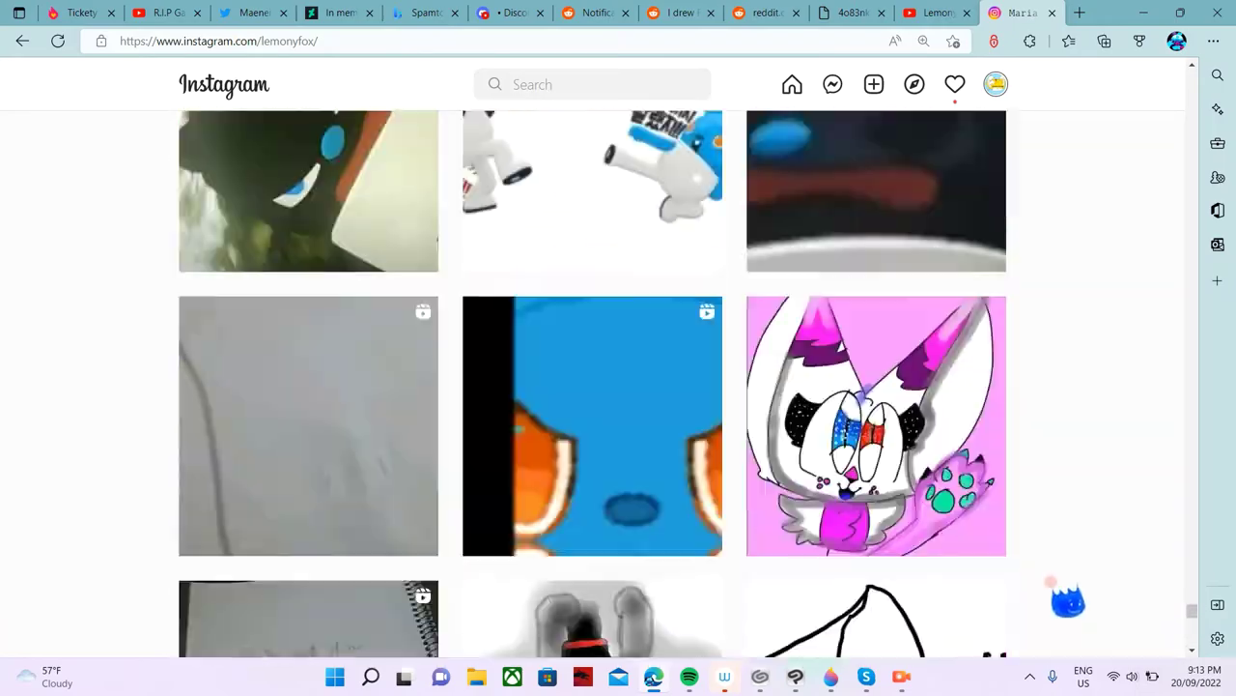
scroll(1066, 596, up, 15)
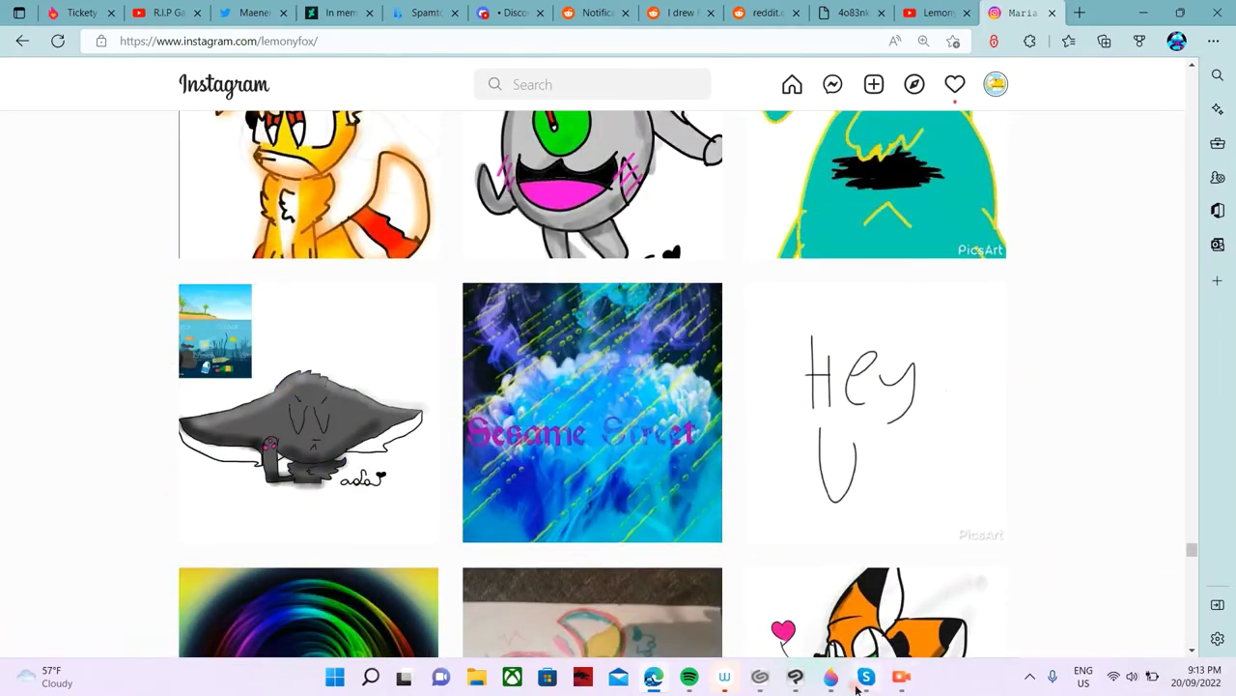
- Switch back to Clip Studio Paint, lasso the head sketch, scale it up to 112% and reposition it
click(796, 677)
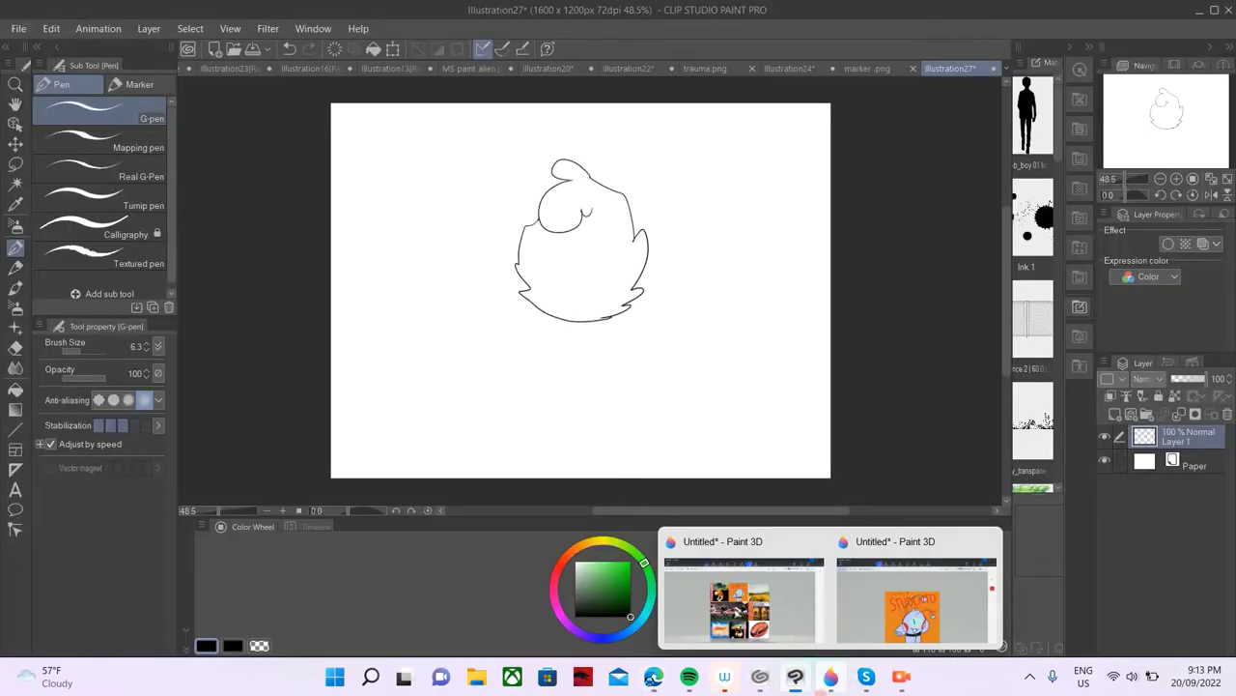
click(16, 164)
drag(384, 182, 471, 152)
click(646, 442)
mouse_move(784, 416)
mouse_down()
mouse_move(856, 463)
mouse_move(834, 445)
mouse_up()
drag(637, 319, 609, 314)
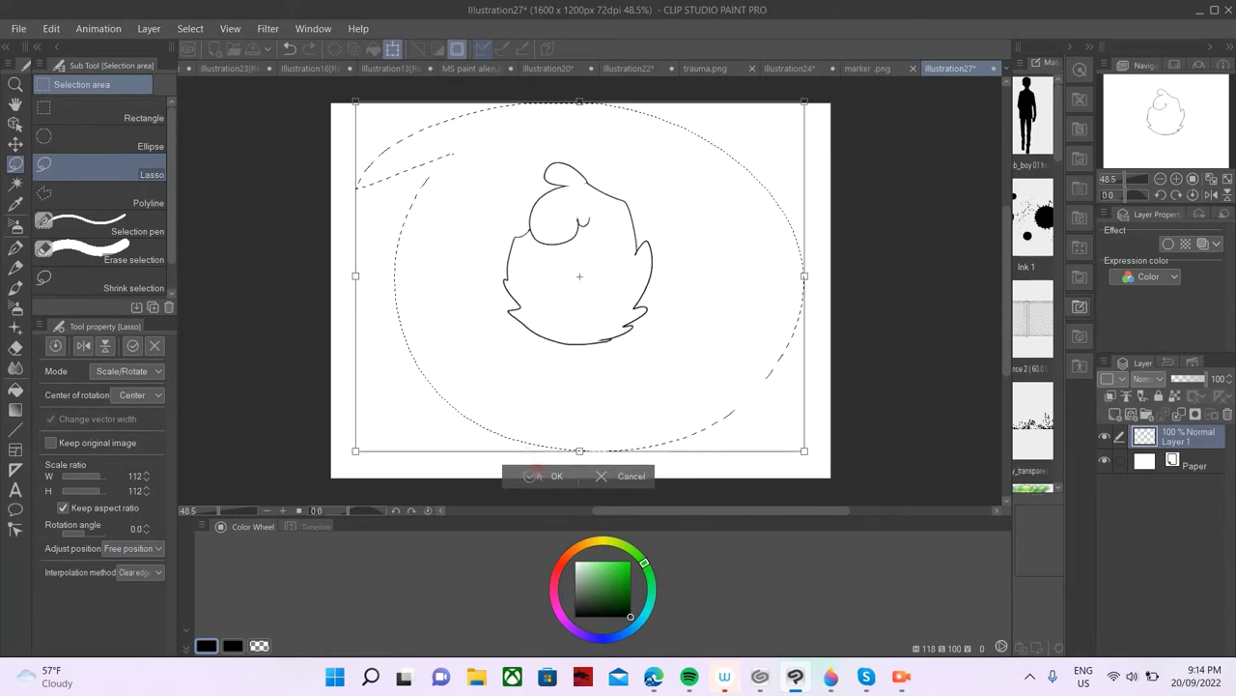
click(541, 475)
click(15, 249)
click(433, 477)
drag(547, 184, 445, 133)
drag(445, 133, 444, 347)
drag(443, 347, 506, 354)
click(289, 50)
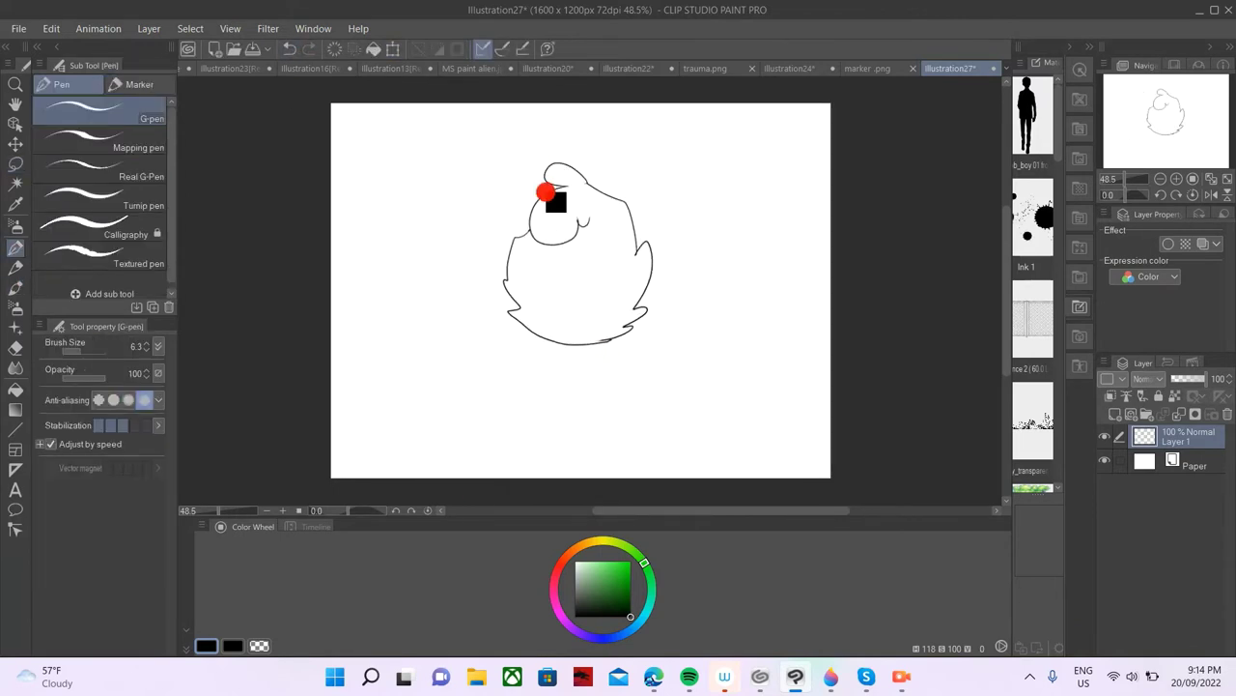
- Draw a large pointed ear with an inner-ear line and fur tufts on each side of the head with the G-pen
mouse_move(547, 190)
mouse_down()
mouse_move(453, 300)
mouse_move(559, 342)
mouse_up()
drag(514, 233, 481, 310)
click(289, 50)
mouse_move(516, 232)
mouse_down()
mouse_move(547, 338)
mouse_move(461, 171)
mouse_up()
click(288, 50)
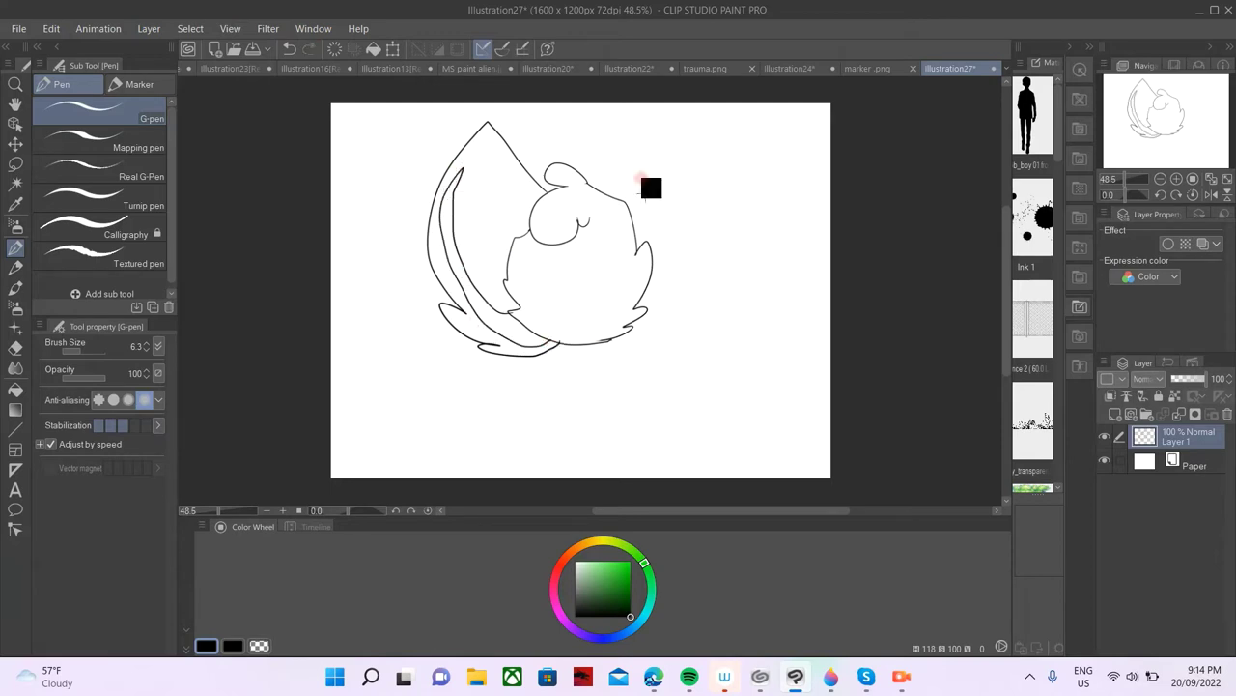
drag(689, 140, 616, 334)
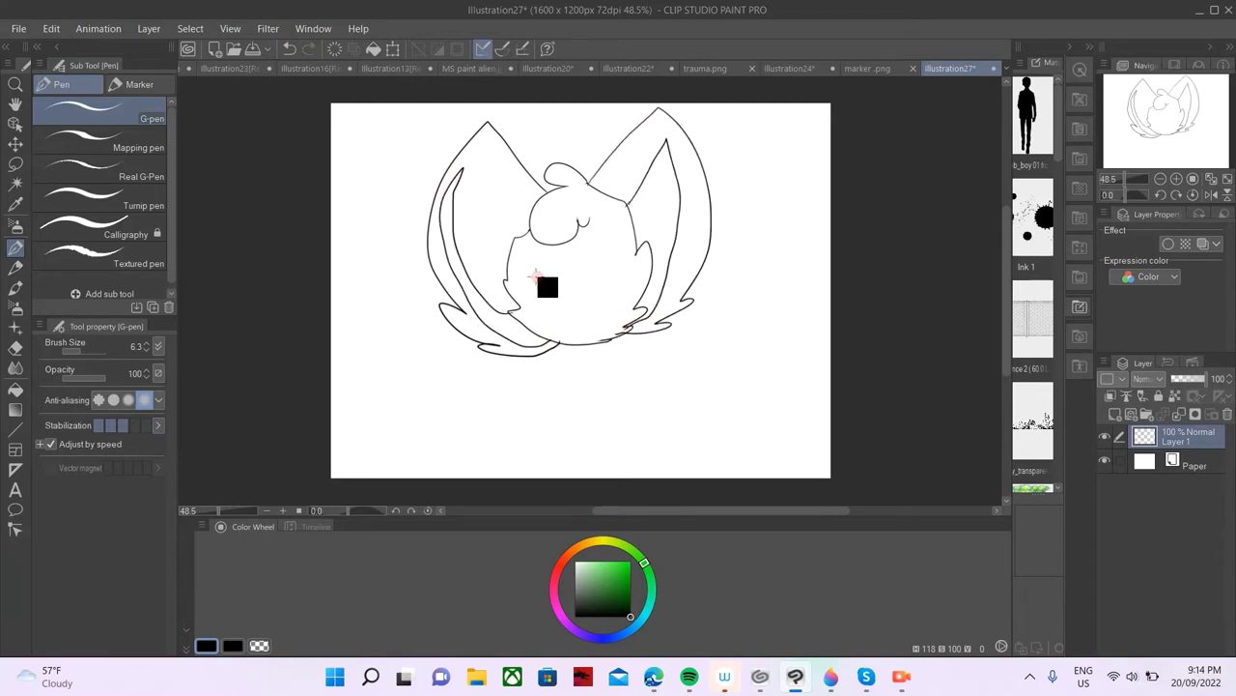
- Draw a short horizontal nose line and a wavy smiling mouth with a curled right corner on the lower face
scroll(579, 280, up, 5)
drag(529, 203, 615, 206)
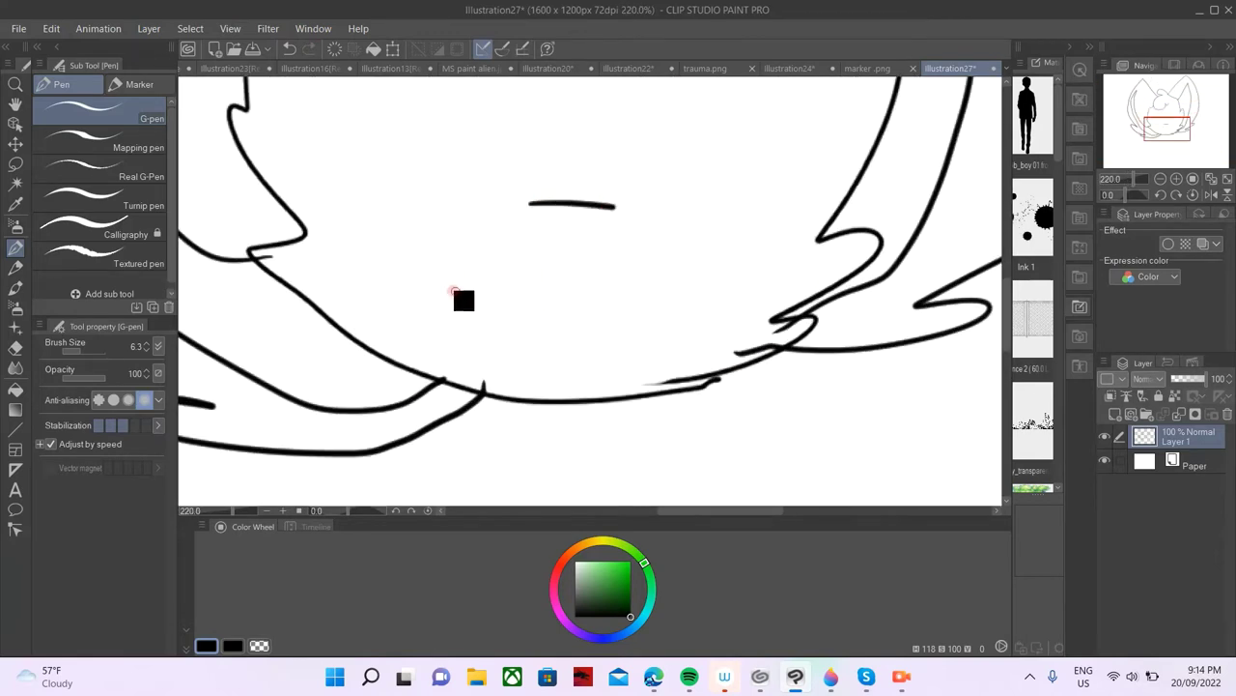
drag(464, 299, 807, 159)
key(ctrl+z)
drag(421, 292, 791, 176)
key(ctrl+z)
drag(461, 274, 823, 189)
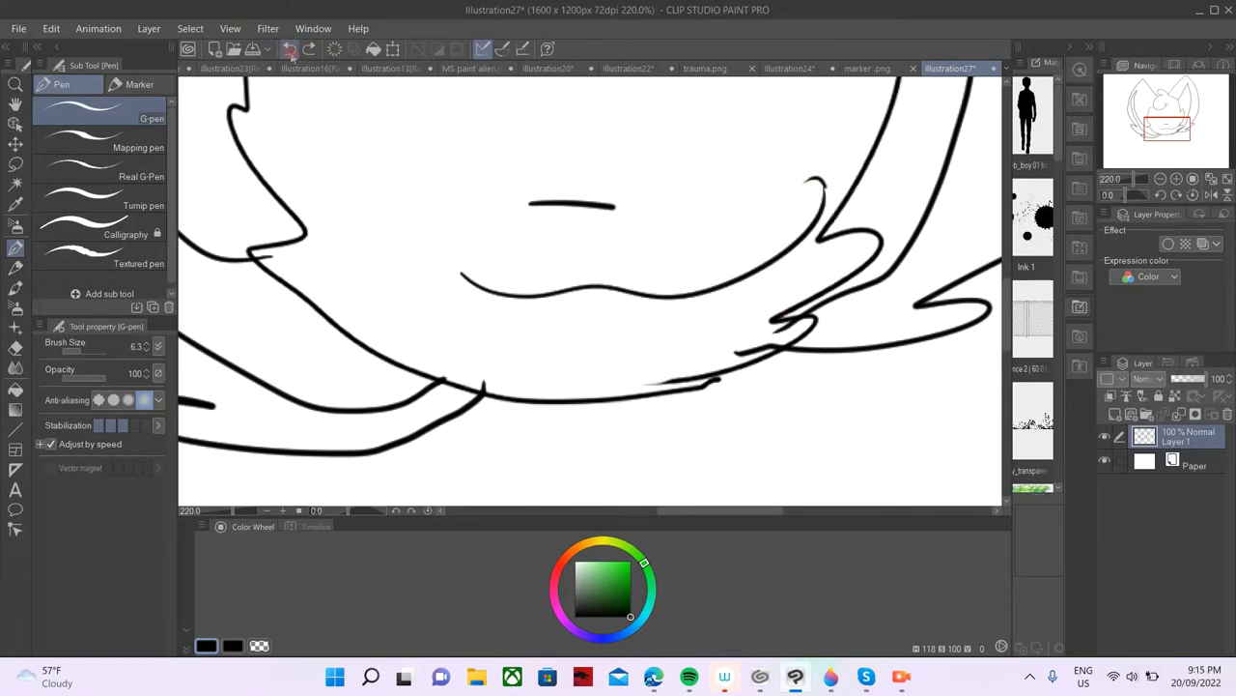
- Clean up the curl at the mouth's right corner with the Rough eraser at size 4.0
scroll(856, 171, up, 5)
key(e)
click(72, 348)
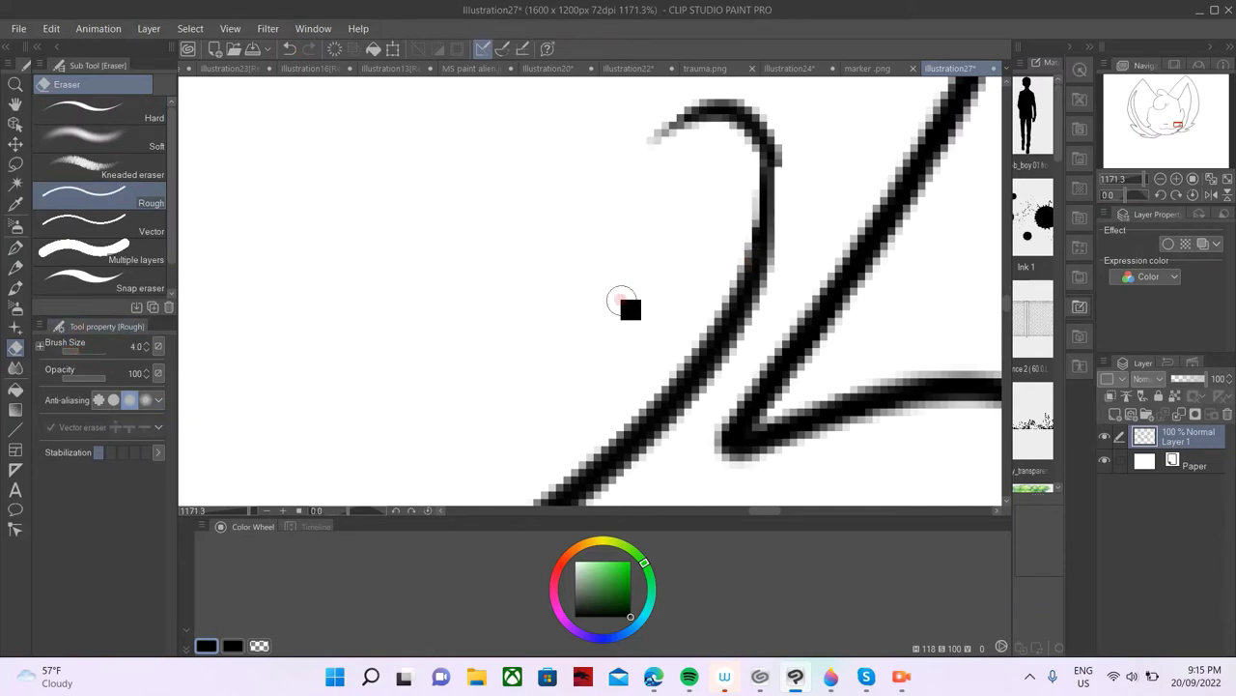
- Draw a narrow neck with fluffy chest fur below the chin using the G-pen
key(p)
scroll(641, 367, down, 12)
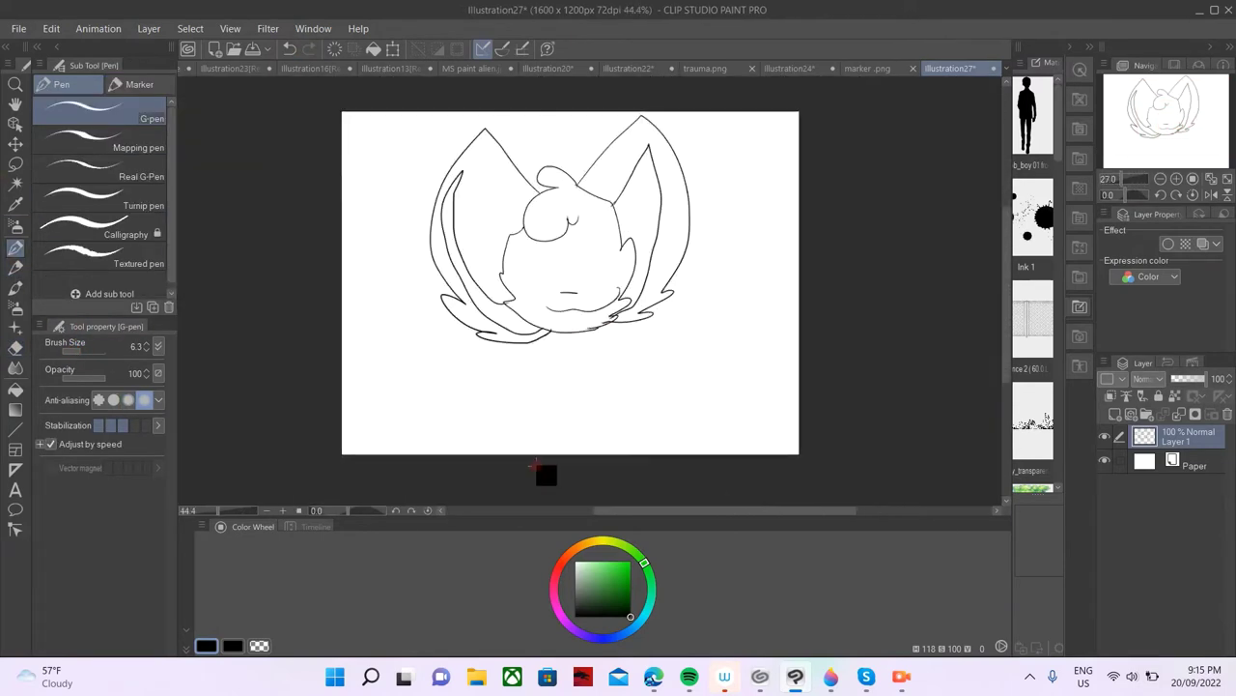
drag(558, 287, 527, 333)
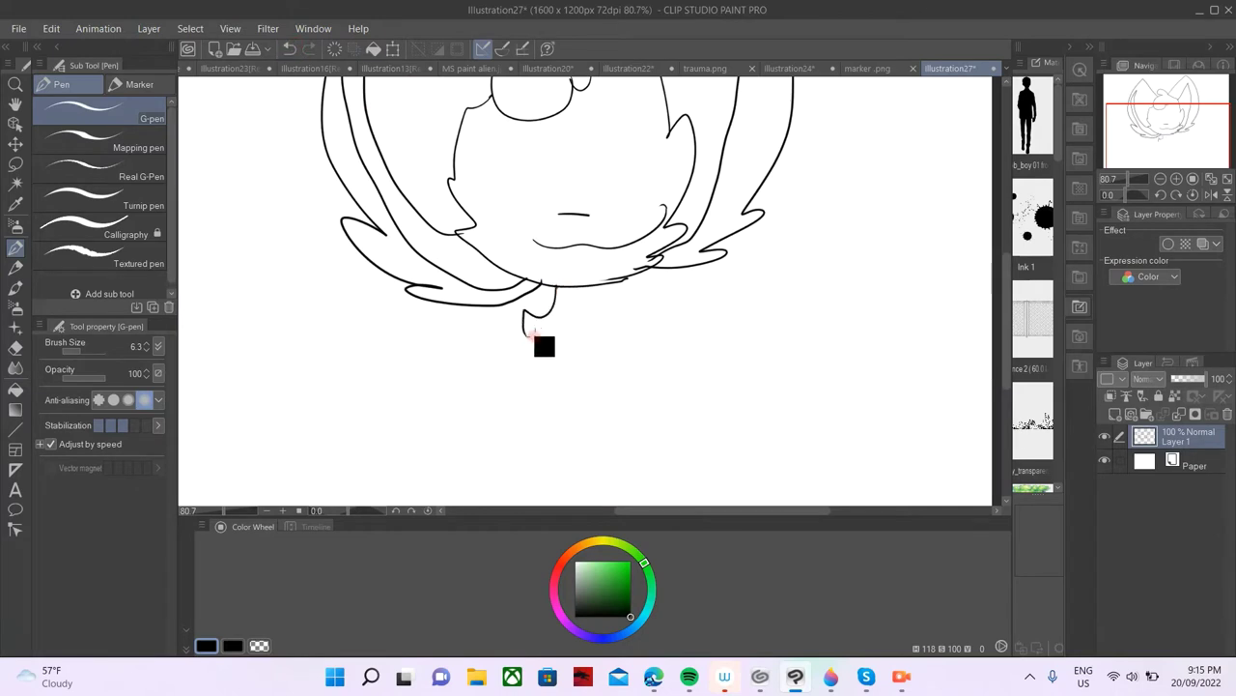
drag(635, 340, 583, 368)
- Lasso the mouth, shift it slightly to the left under the nose, and deselect it
click(17, 161)
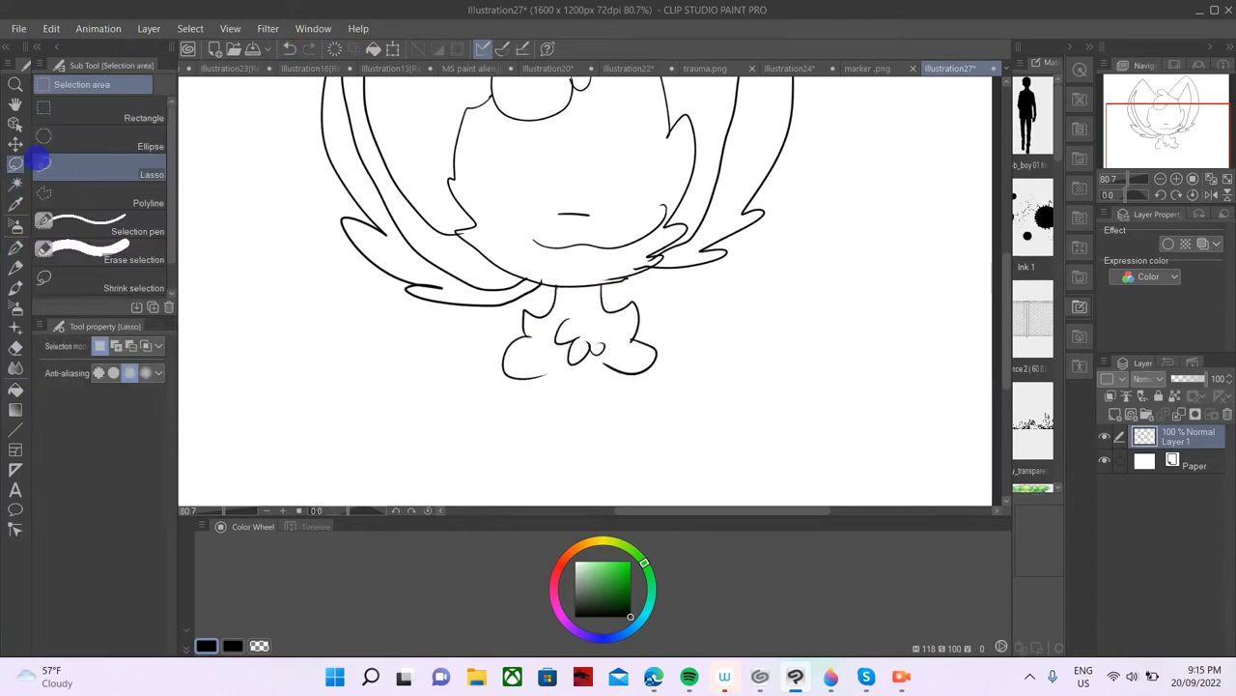
drag(658, 195, 537, 232)
click(651, 286)
mouse_move(627, 223)
mouse_down()
mouse_move(593, 226)
mouse_move(608, 226)
mouse_up()
click(573, 289)
click(430, 286)
- Draw the two sides of the torso with the G-pen from the chest fur down to the canvas edge
click(17, 248)
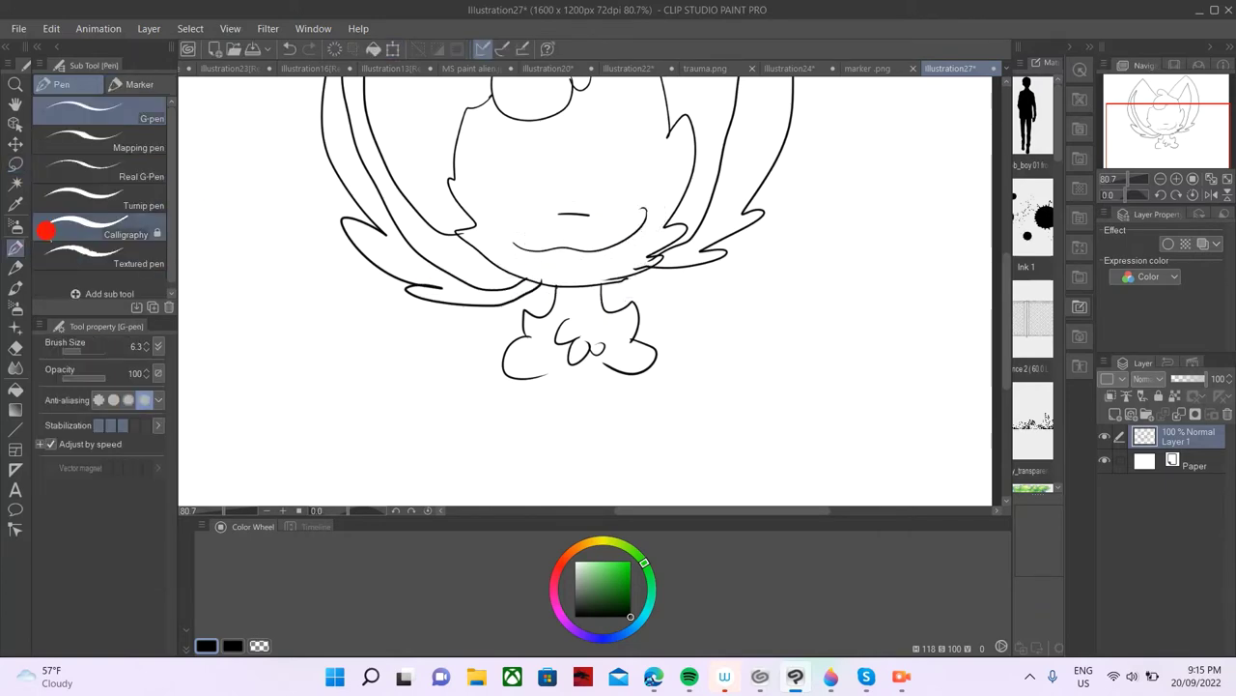
scroll(580, 180, up, 10)
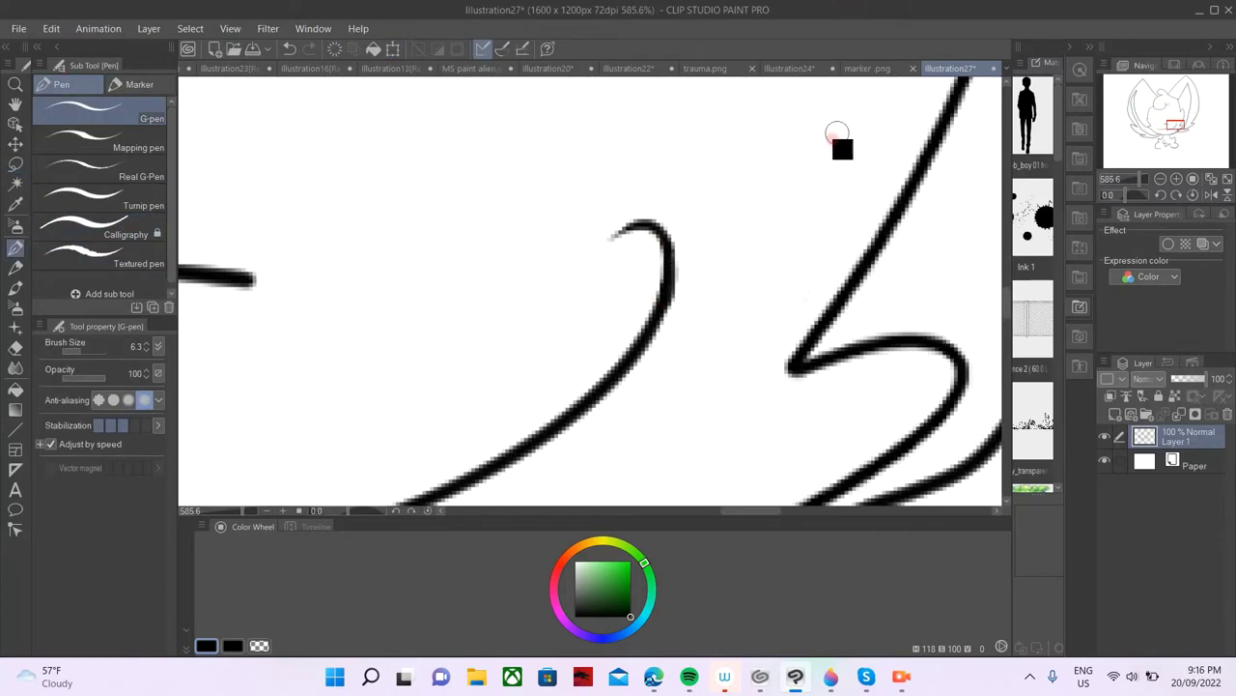
scroll(690, 312, down, 13)
scroll(611, 356, up, 4)
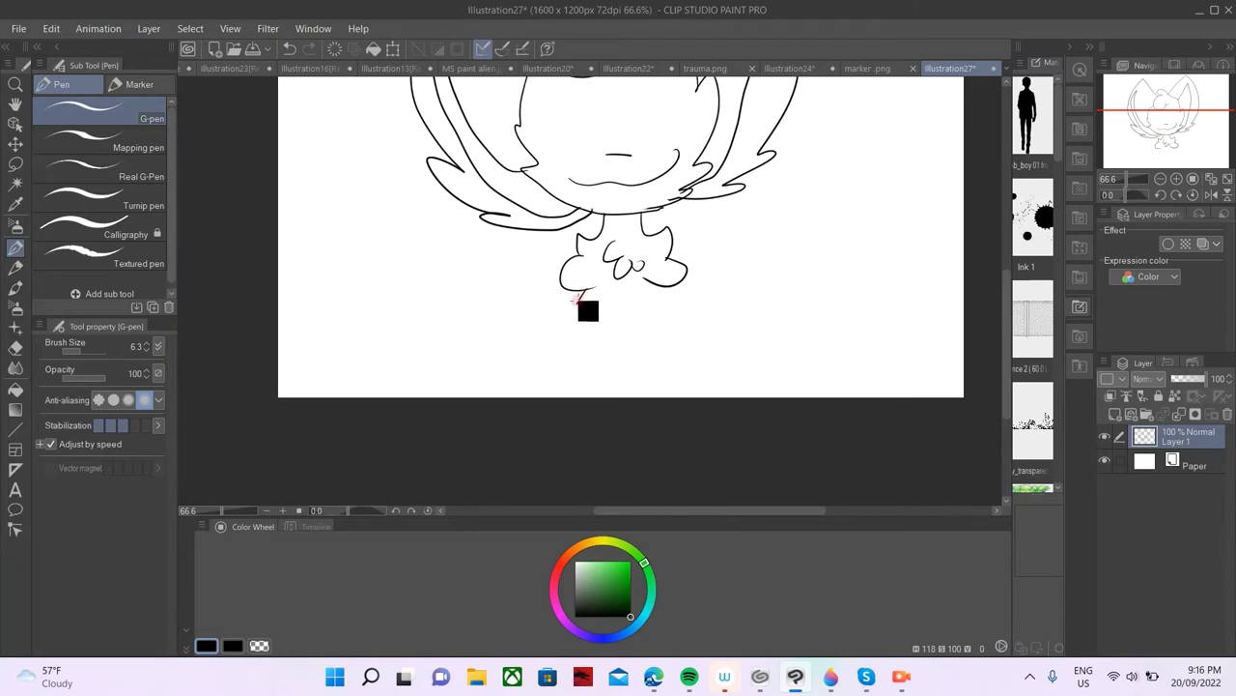
drag(578, 289, 575, 396)
drag(646, 278, 671, 286)
scroll(960, 467, down, 3)
click(16, 163)
click(96, 166)
mouse_move(474, 280)
mouse_down()
mouse_move(734, 146)
mouse_move(474, 338)
mouse_up()
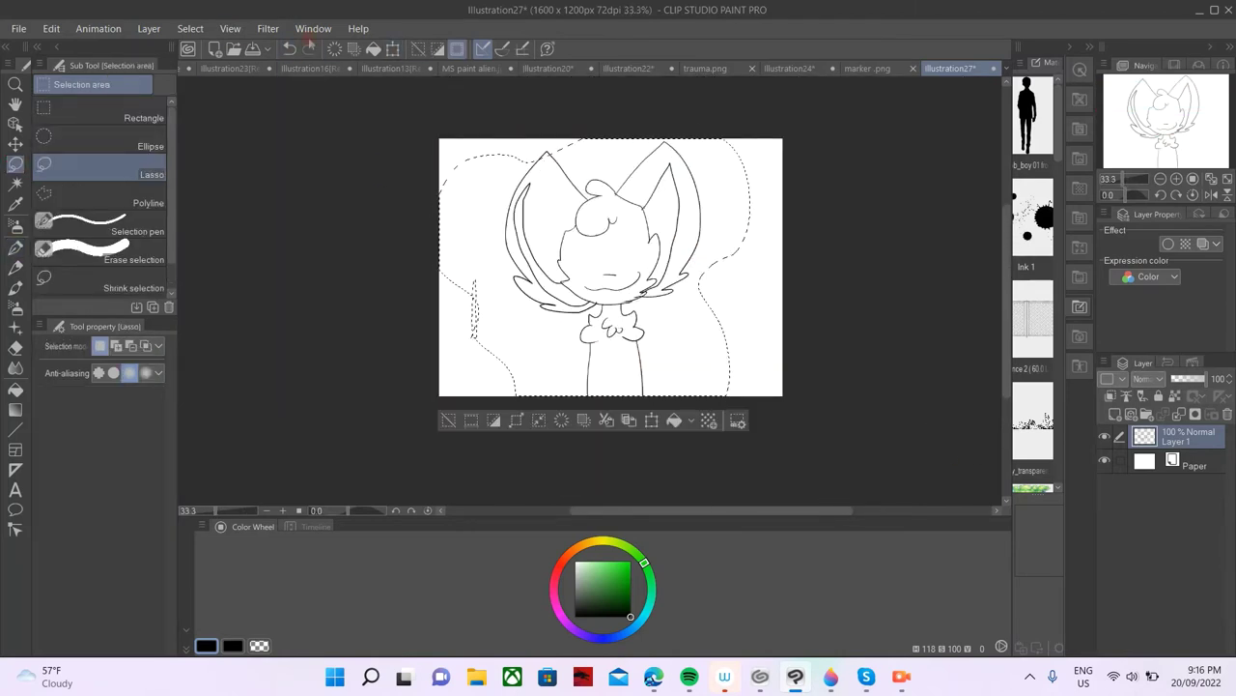
click(290, 50)
- Lasso the whole character, scale it down to 67% and place it in the upper middle of the canvas
mouse_move(473, 191)
mouse_down()
mouse_move(730, 271)
mouse_move(443, 228)
mouse_up()
click(656, 421)
drag(627, 319, 606, 262)
drag(740, 340, 685, 293)
drag(638, 246, 686, 291)
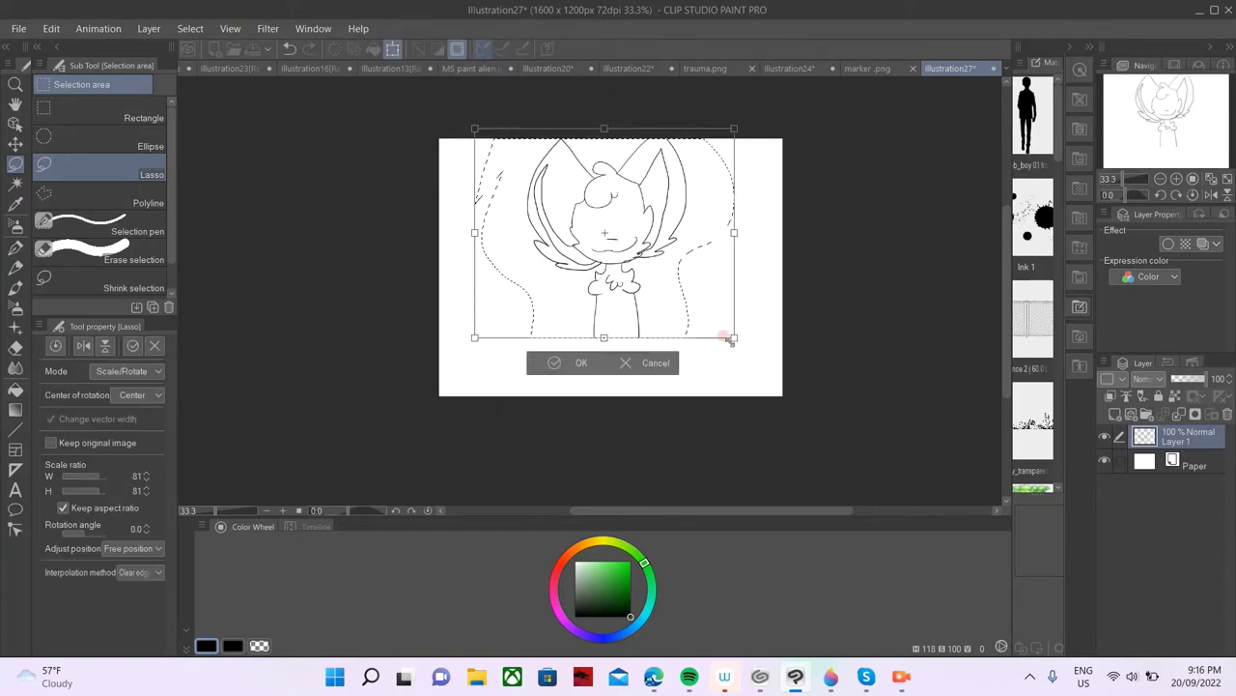
drag(730, 338, 702, 309)
drag(624, 271, 646, 282)
drag(724, 321, 714, 310)
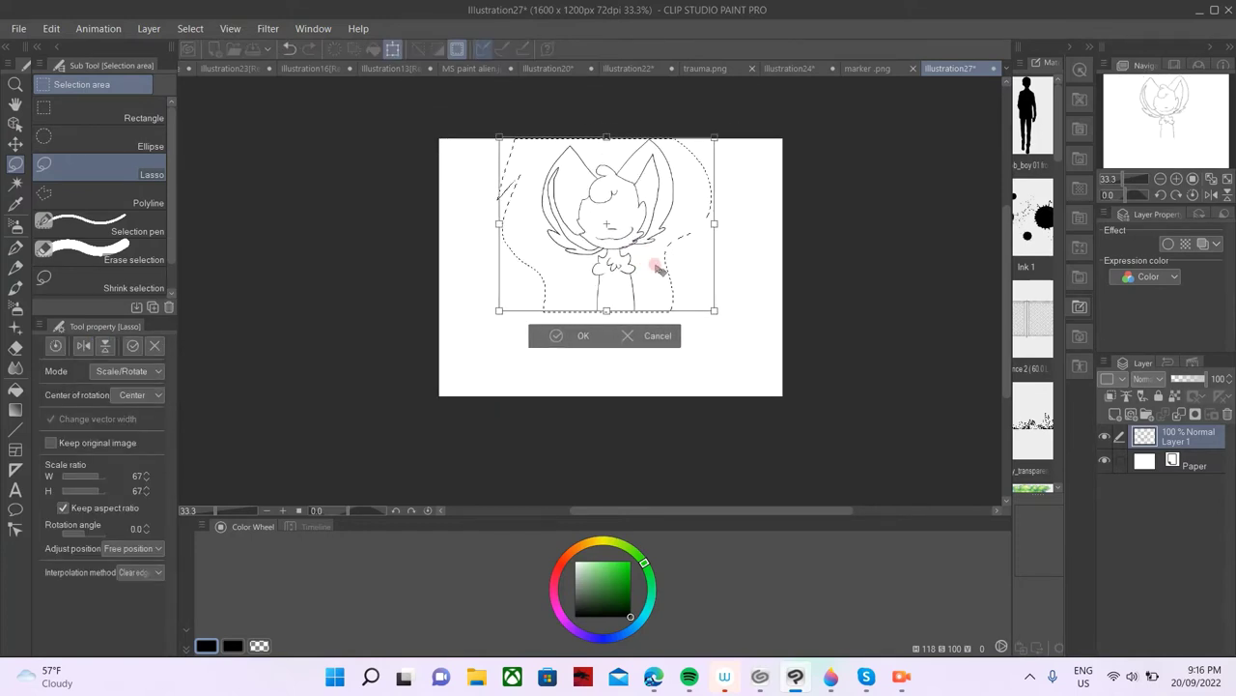
drag(655, 266, 657, 265)
click(580, 334)
click(579, 334)
- Clear the remaining selection around the character
click(541, 315)
click(296, 34)
click(288, 48)
click(288, 48)
click(473, 311)
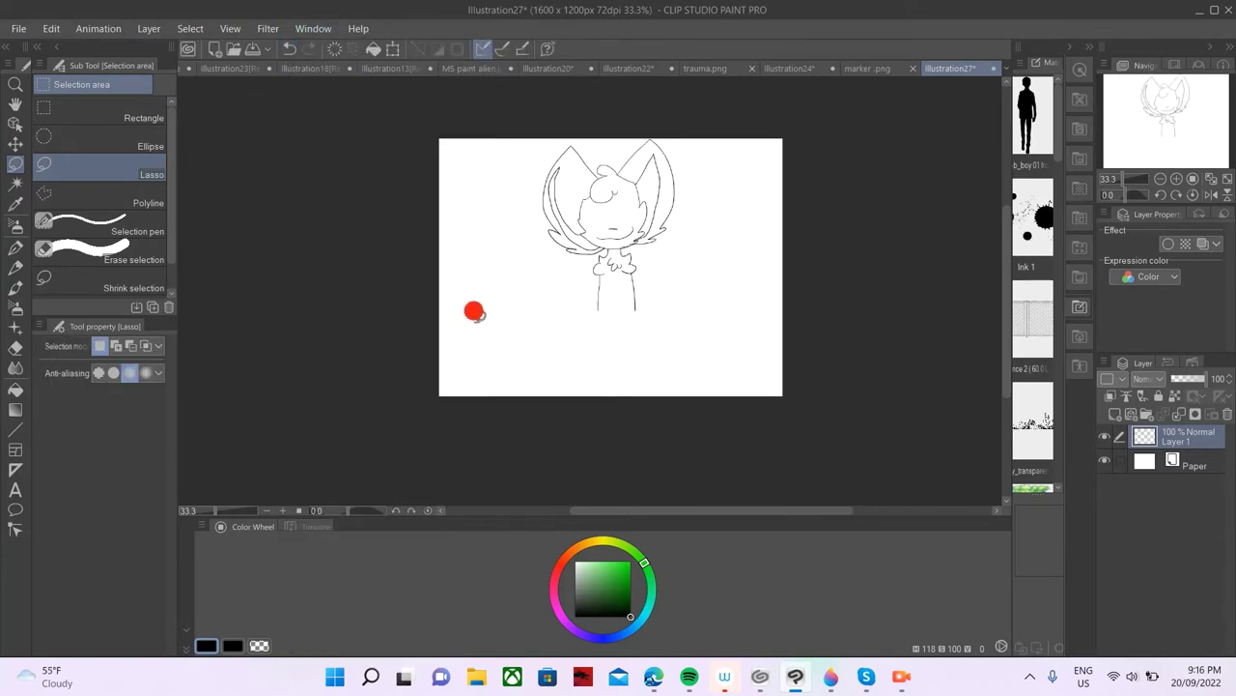
scroll(320, 379, up, 4)
click(15, 248)
scroll(706, 367, down, 3)
scroll(706, 367, up, 1)
scroll(627, 203, down, 1)
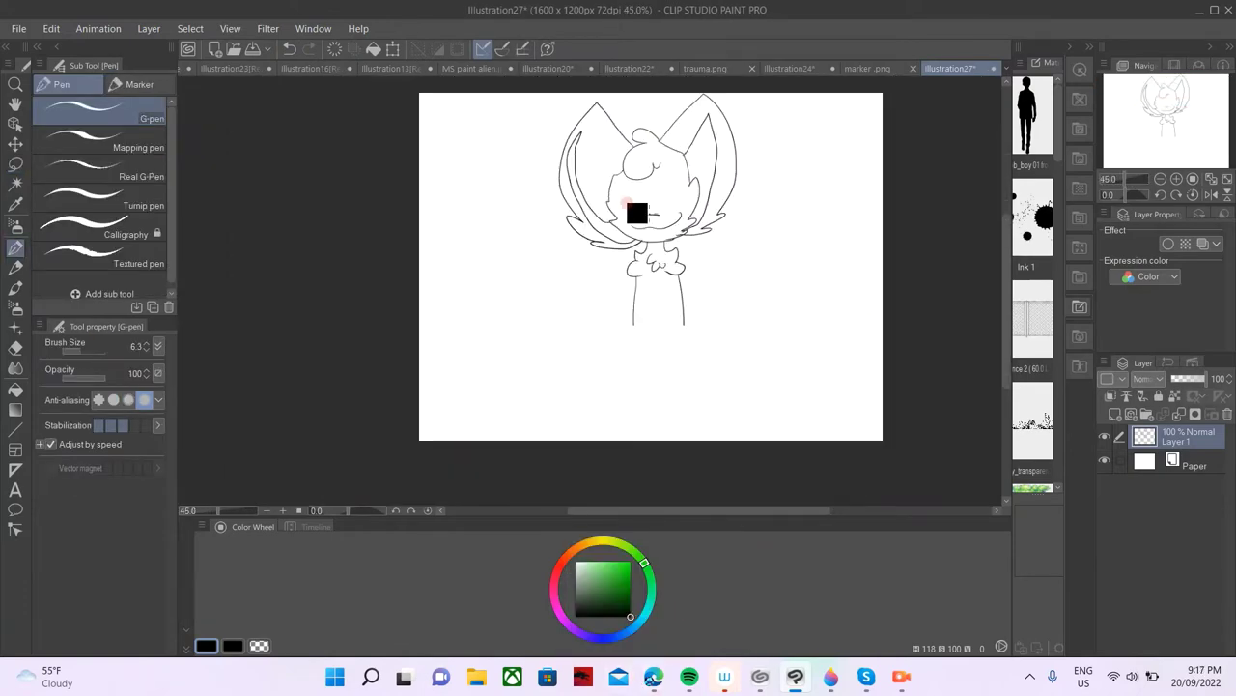
- Lasso the whole character again, enlarge it slightly, and apply the transformation
key(m)
drag(799, 90, 799, 92)
scroll(724, 434, down, 1)
key(ctrl+t)
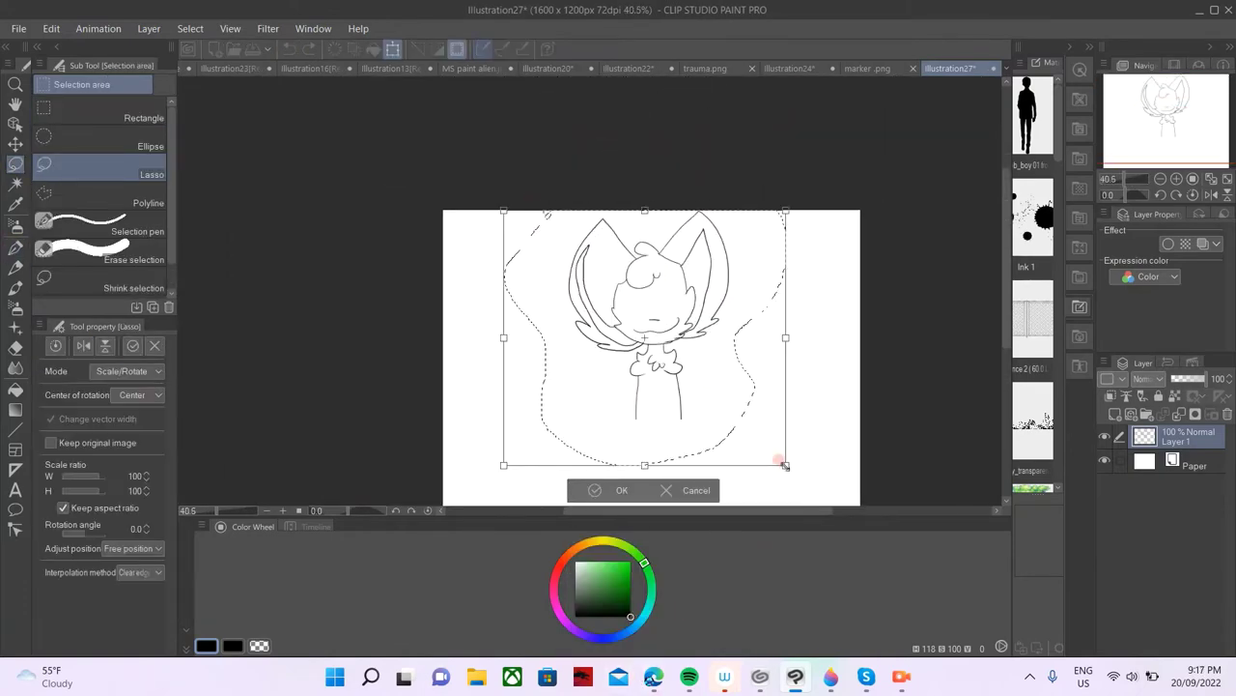
drag(786, 468, 799, 493)
scroll(704, 406, down, 1)
click(701, 422)
scroll(704, 380, up, 3)
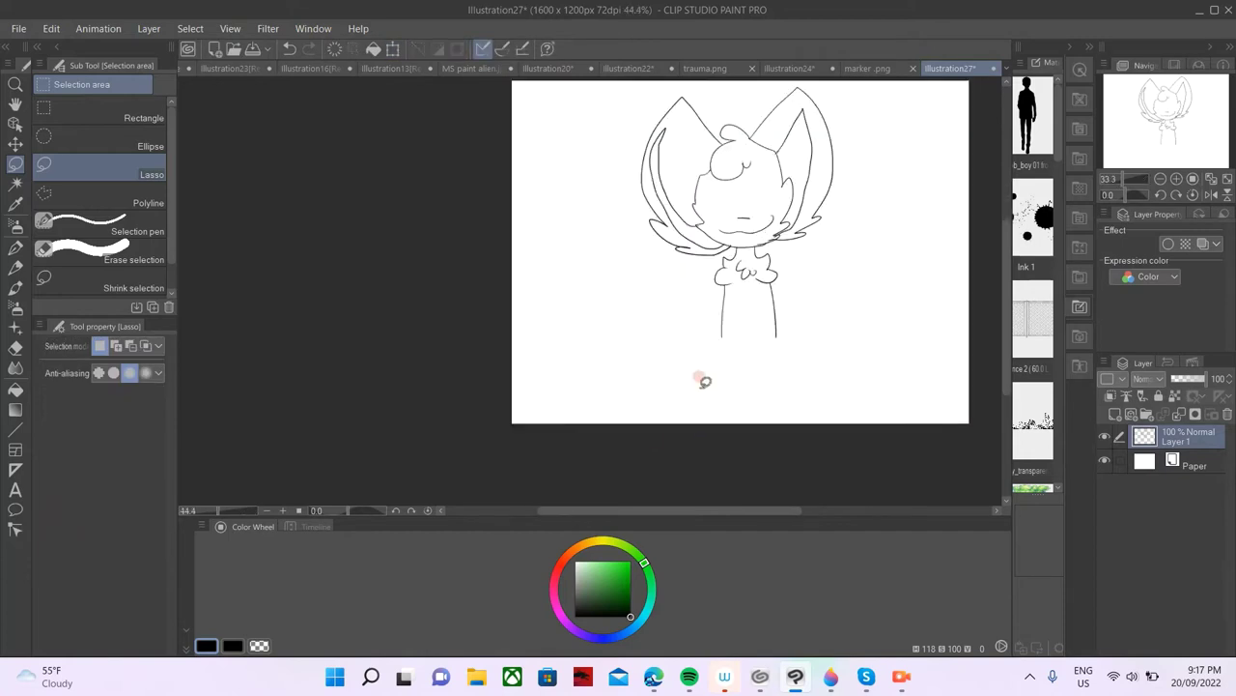
- Extend both sides of the torso downward with the G-pen to form the legs, and undo the first foot outline
key(p)
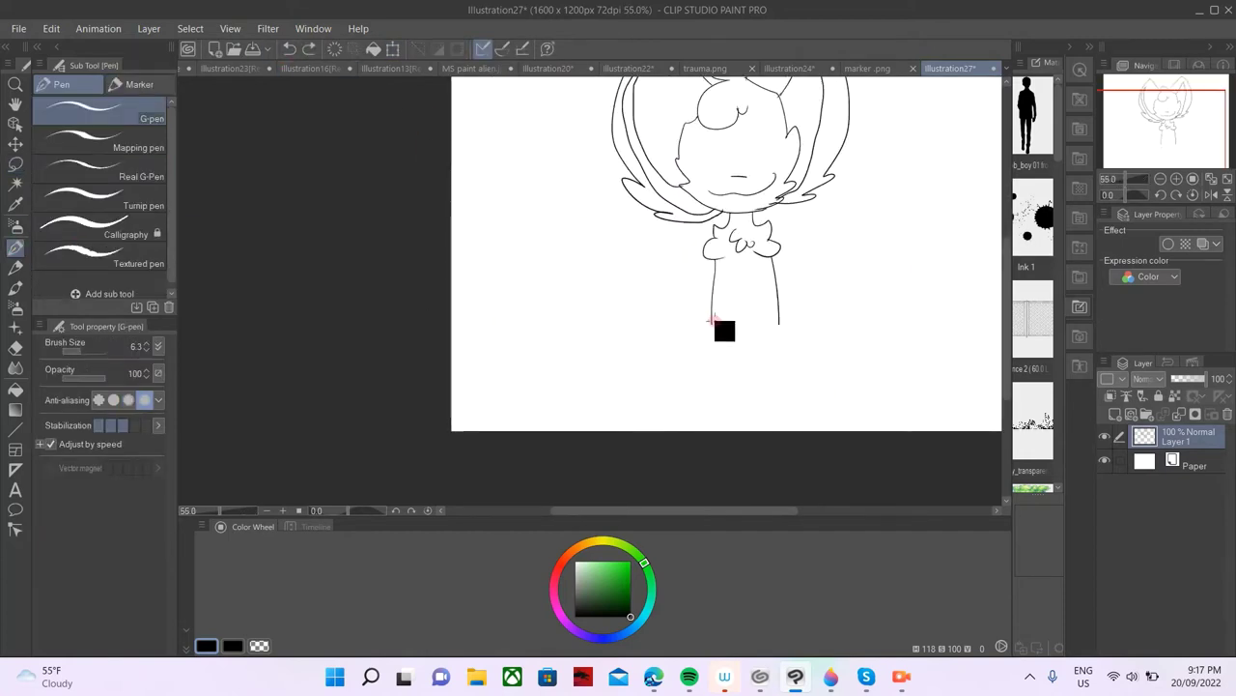
drag(712, 323, 710, 368)
drag(712, 324, 710, 357)
drag(778, 323, 773, 363)
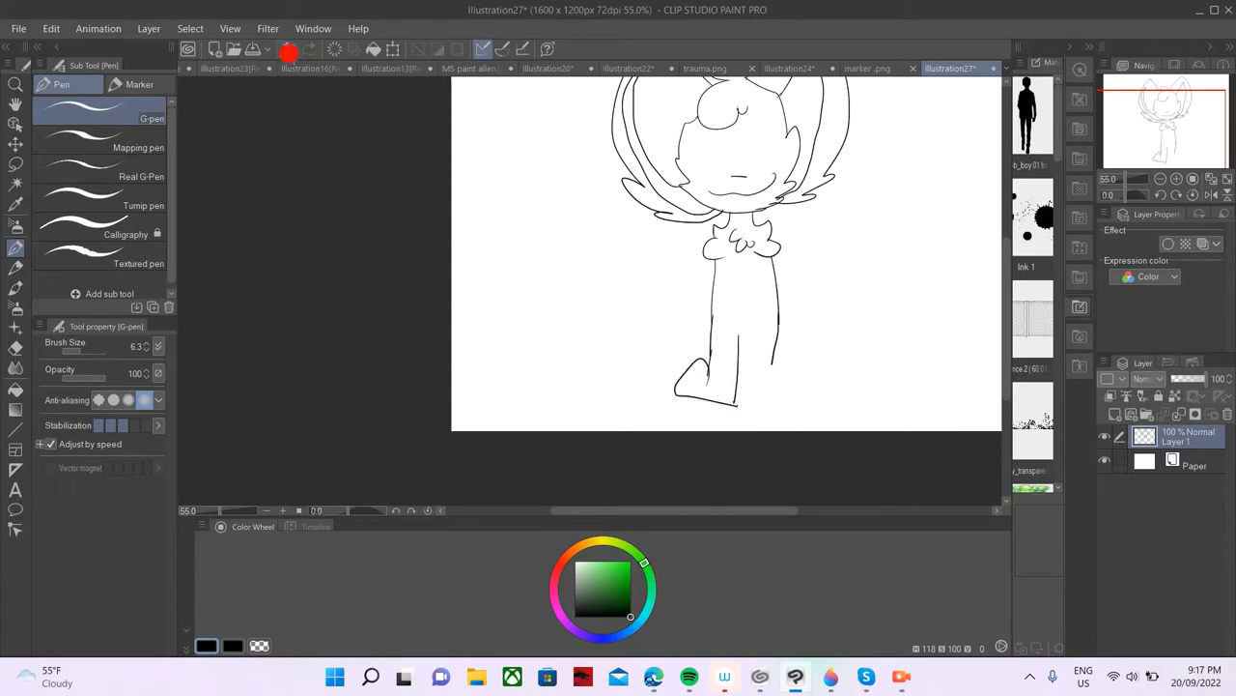
click(288, 48)
- Resize the Rough eraser and erase the inner leg line and the stray ends of the lower leg lines
scroll(787, 441, up, 5)
key(e)
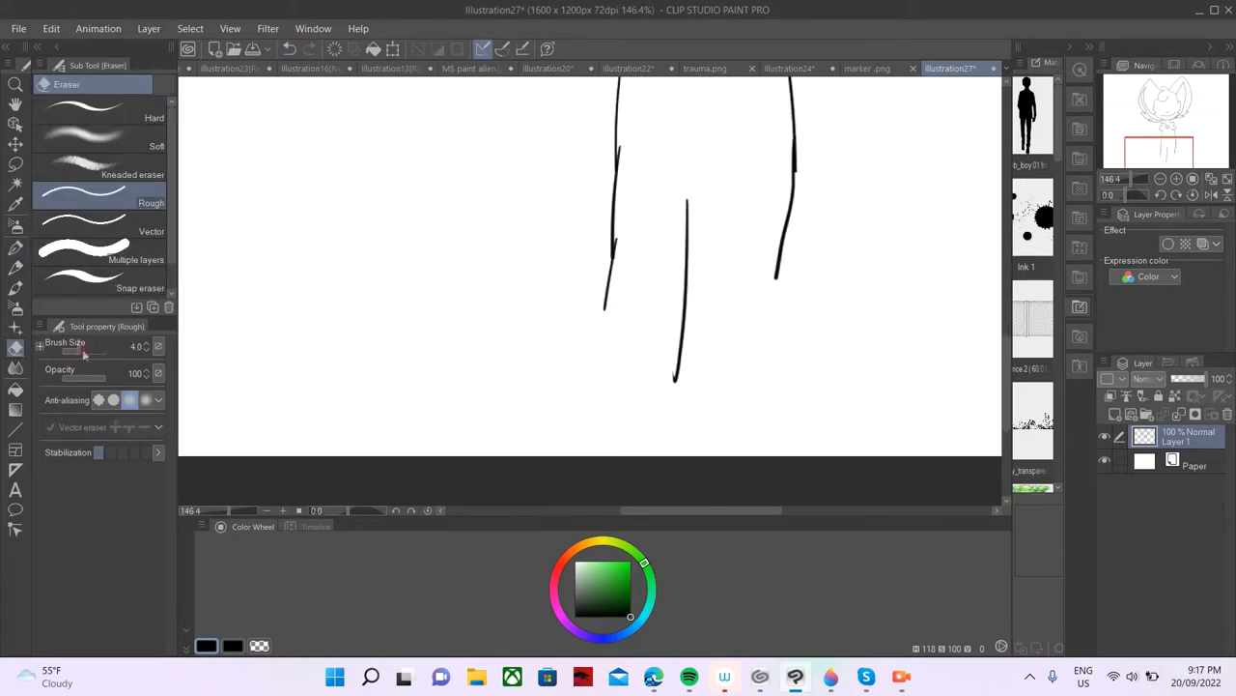
drag(84, 354, 91, 353)
drag(674, 379, 681, 249)
mouse_move(801, 203)
mouse_down()
mouse_move(623, 179)
mouse_move(618, 155)
mouse_move(593, 357)
mouse_move(710, 224)
mouse_up()
- Draw the legs' remaining outlines, a standing foot and a round raised foot with the G-pen, undoing unwanted strokes
key(p)
drag(797, 188, 800, 262)
mouse_move(799, 262)
mouse_down()
mouse_move(723, 351)
mouse_move(833, 375)
mouse_up()
click(288, 48)
click(291, 49)
mouse_move(766, 298)
mouse_down()
mouse_move(815, 396)
mouse_move(710, 338)
mouse_up()
mouse_move(785, 345)
mouse_down()
mouse_move(850, 363)
mouse_move(716, 330)
mouse_up()
double_click(292, 48)
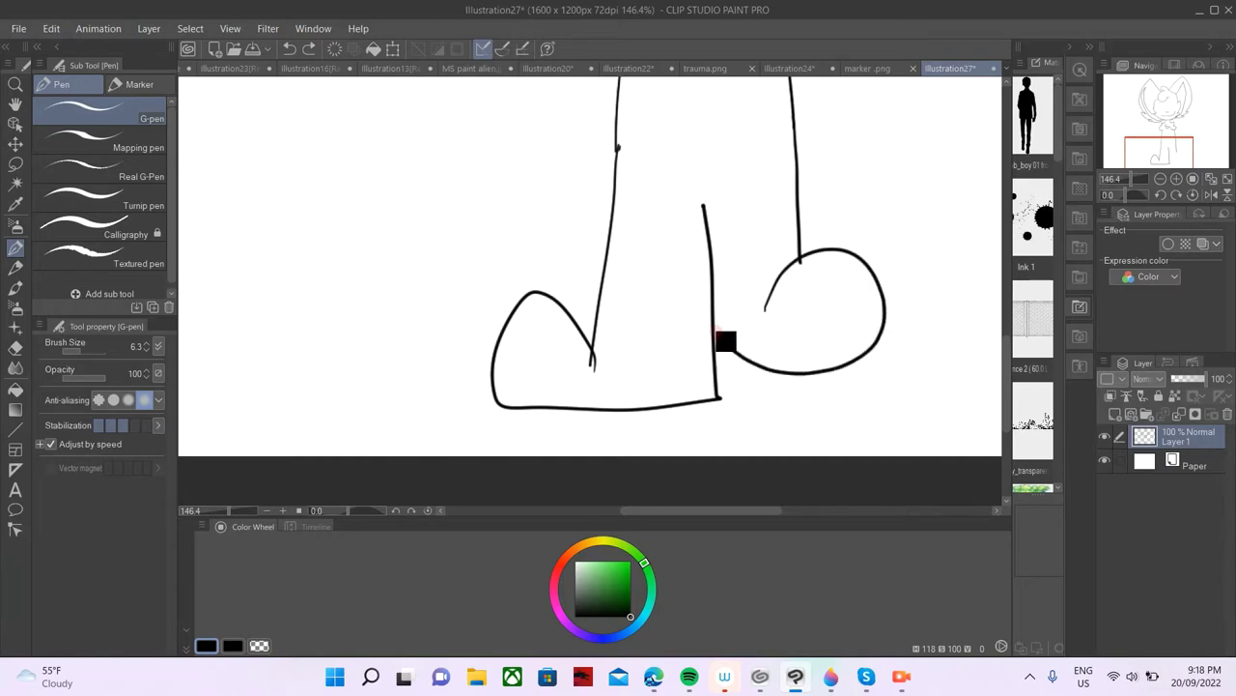
- Draw a large oval pad and three toe pads on the raised foot, and toe lines on the standing foot
drag(821, 308, 793, 326)
drag(811, 278, 817, 286)
drag(842, 286, 851, 291)
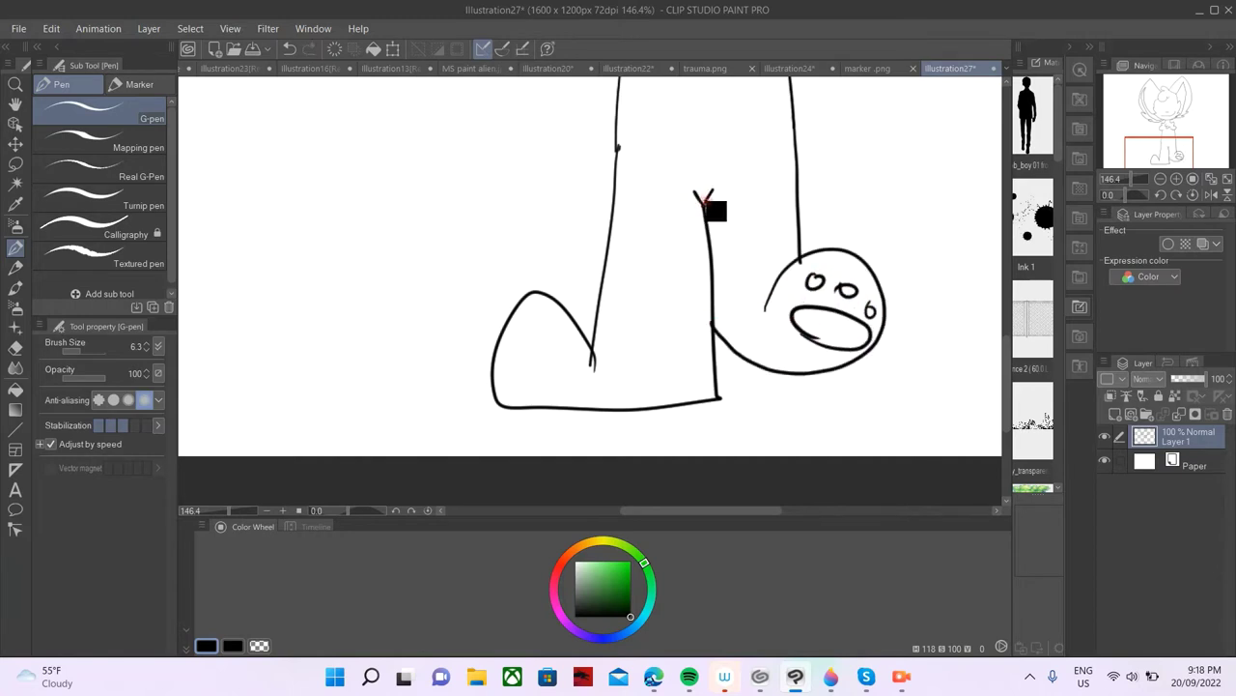
scroll(732, 152, down, 3)
scroll(728, 287, up, 2)
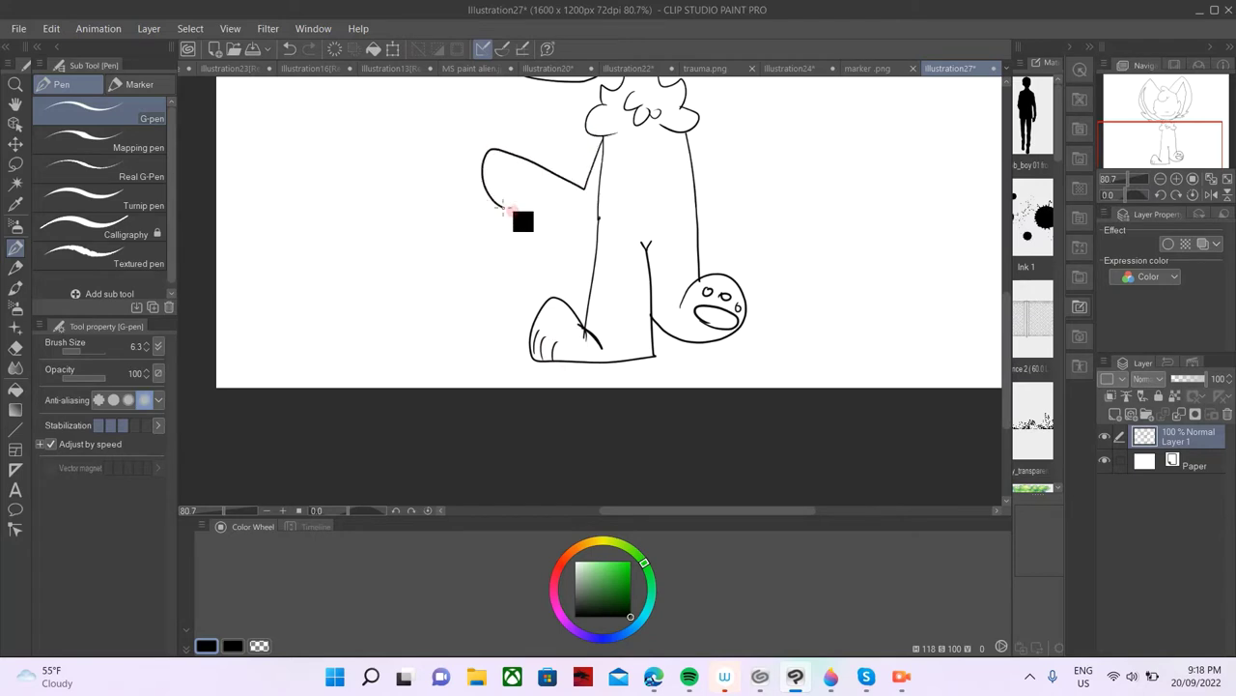
- Draw the upper and lower outlines of a bent, raised arm on the side of the standing foot, redoing faulty strokes
key(ctrl+z)
scroll(475, 141, up, 3)
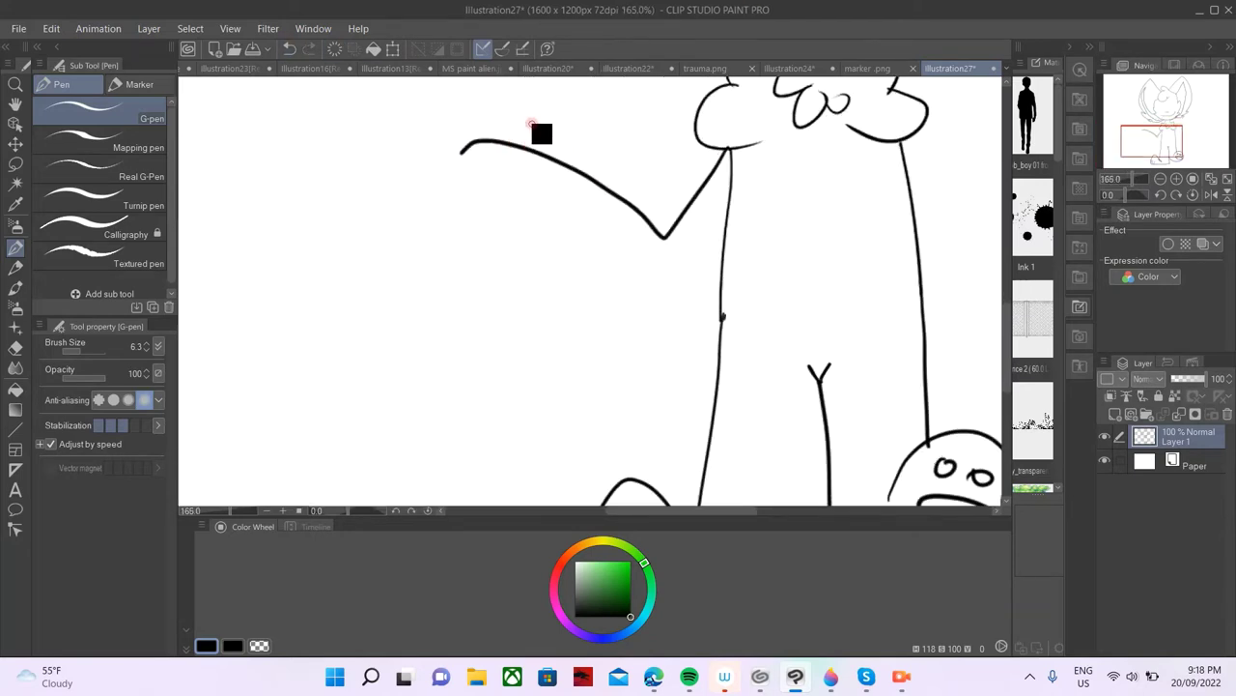
drag(706, 277, 468, 330)
key(ctrl+z)
drag(720, 254, 434, 221)
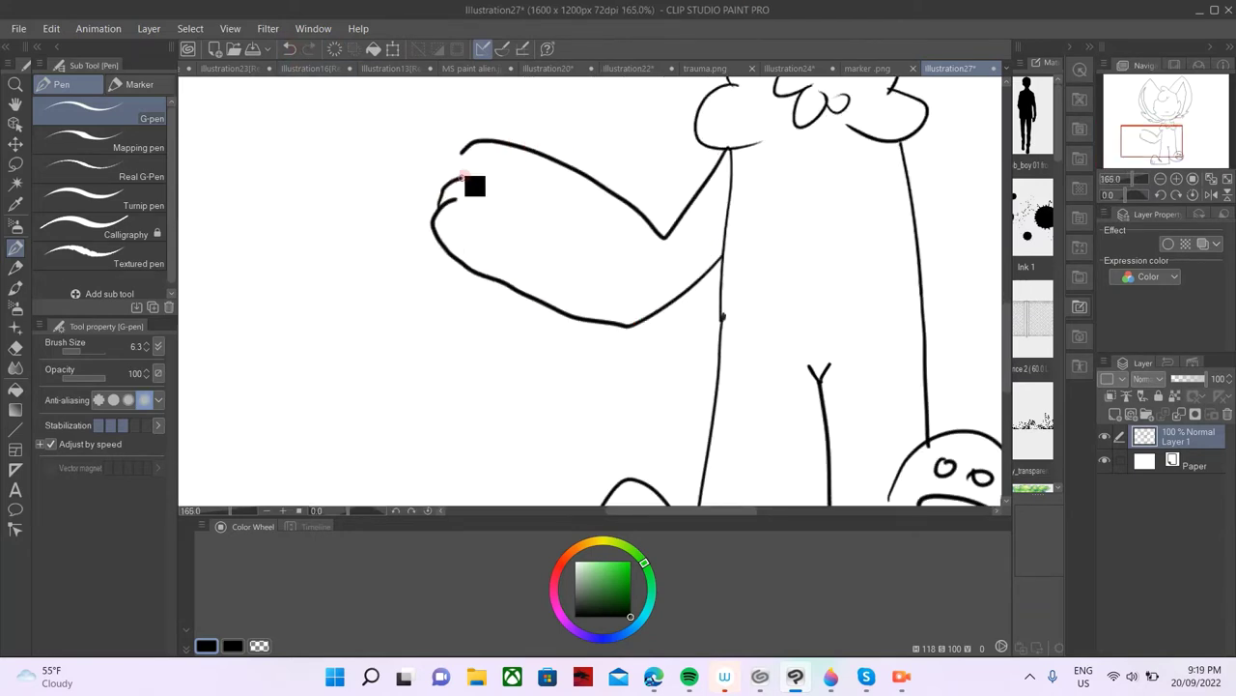
- Add finger lines, a large oval palm pad and small round finger pads to the raised hand
mouse_move(519, 247)
mouse_down()
mouse_move(503, 248)
mouse_move(516, 247)
mouse_up()
key(ctrl+z)
drag(460, 208, 458, 211)
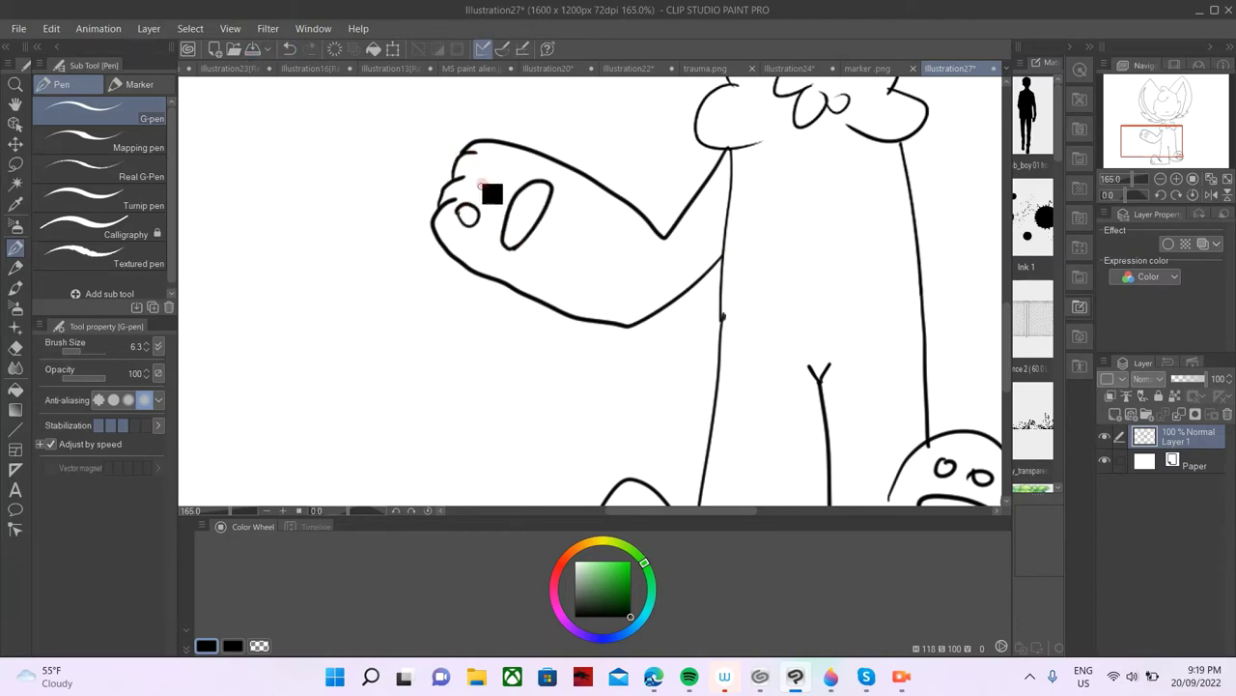
scroll(855, 334, down, 3)
scroll(677, 289, up, 3)
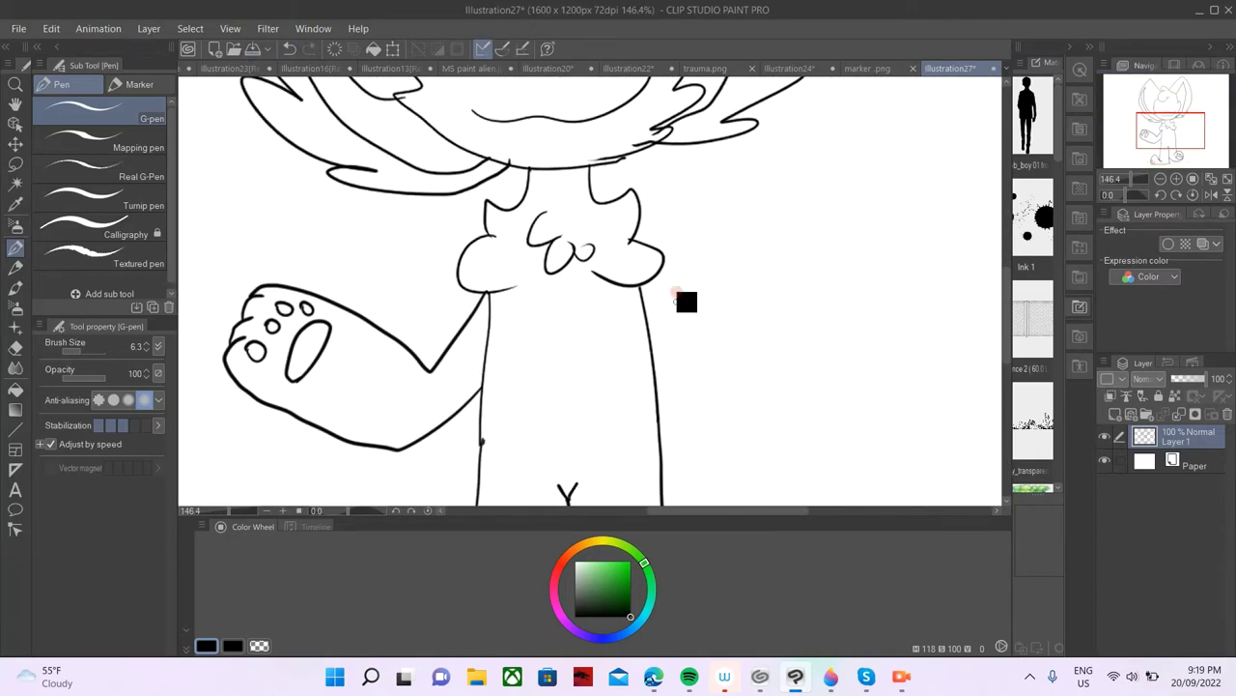
- Draw the opposite bent arm with a raised paw, including its finger lines, palm pad and finger pads
mouse_move(640, 286)
mouse_down()
mouse_move(725, 338)
mouse_move(807, 251)
mouse_up()
drag(659, 378, 854, 282)
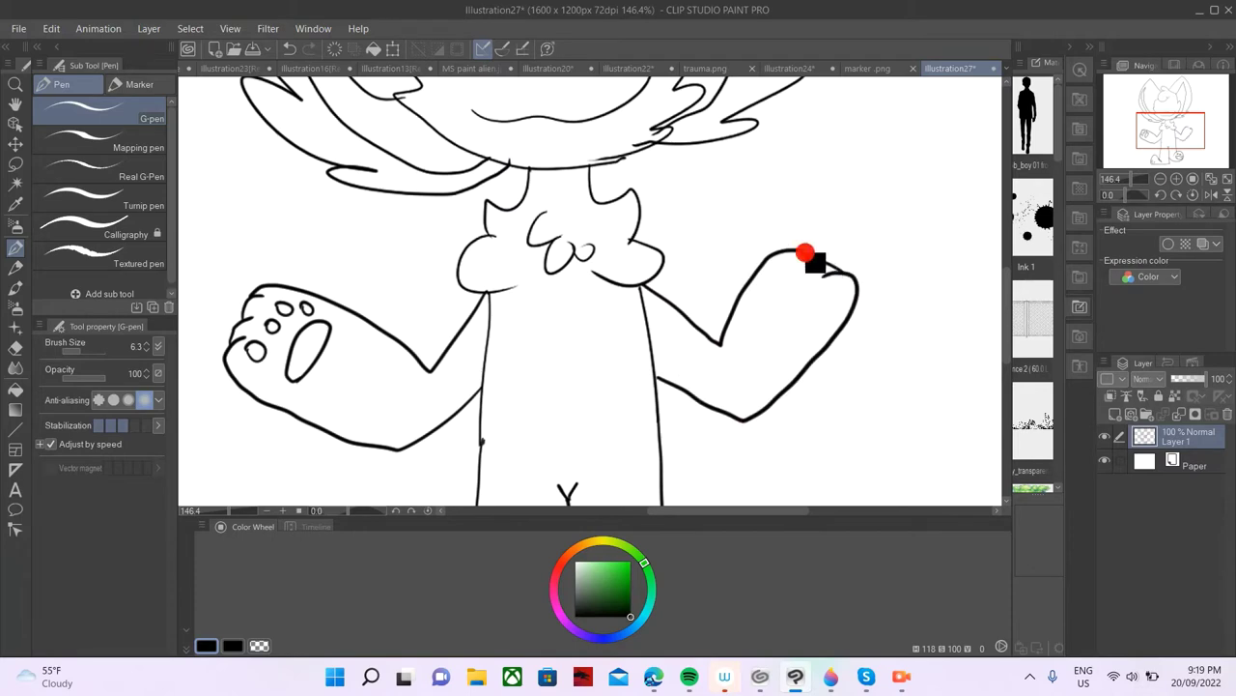
scroll(736, 388, down, 3)
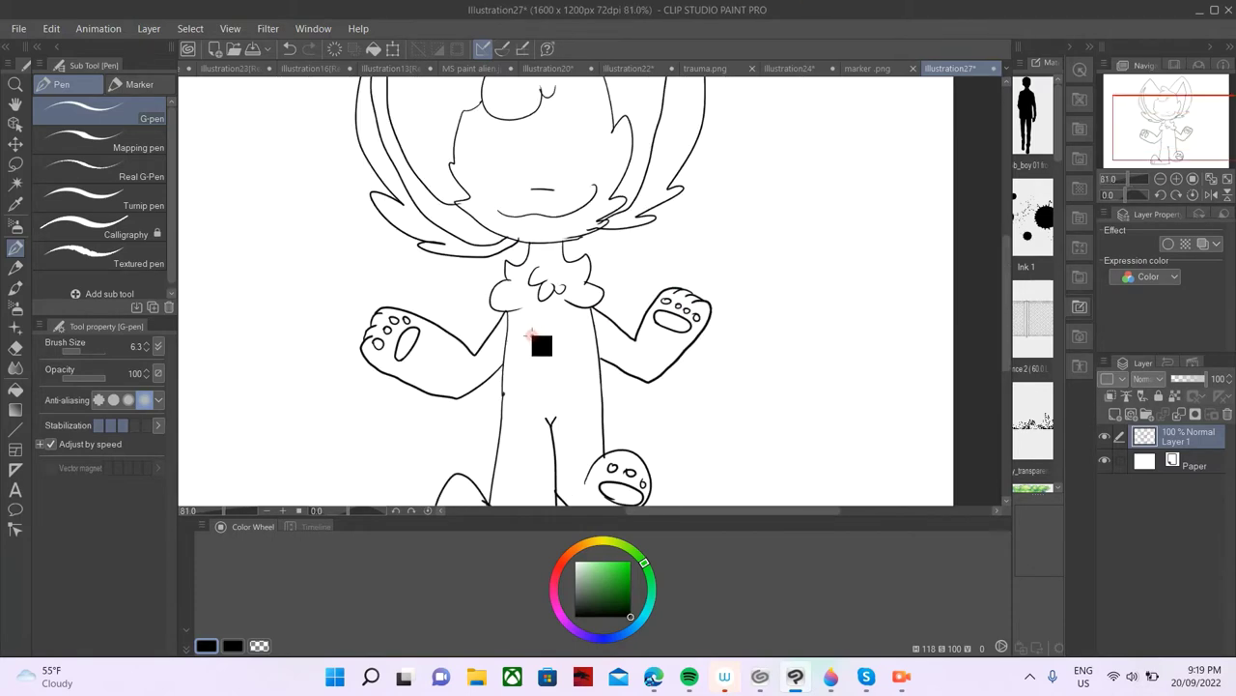
- Draw a large bushy tail outline extending from behind the body on the raised foot's side
scroll(610, 419, up, 10)
scroll(654, 367, down, 10)
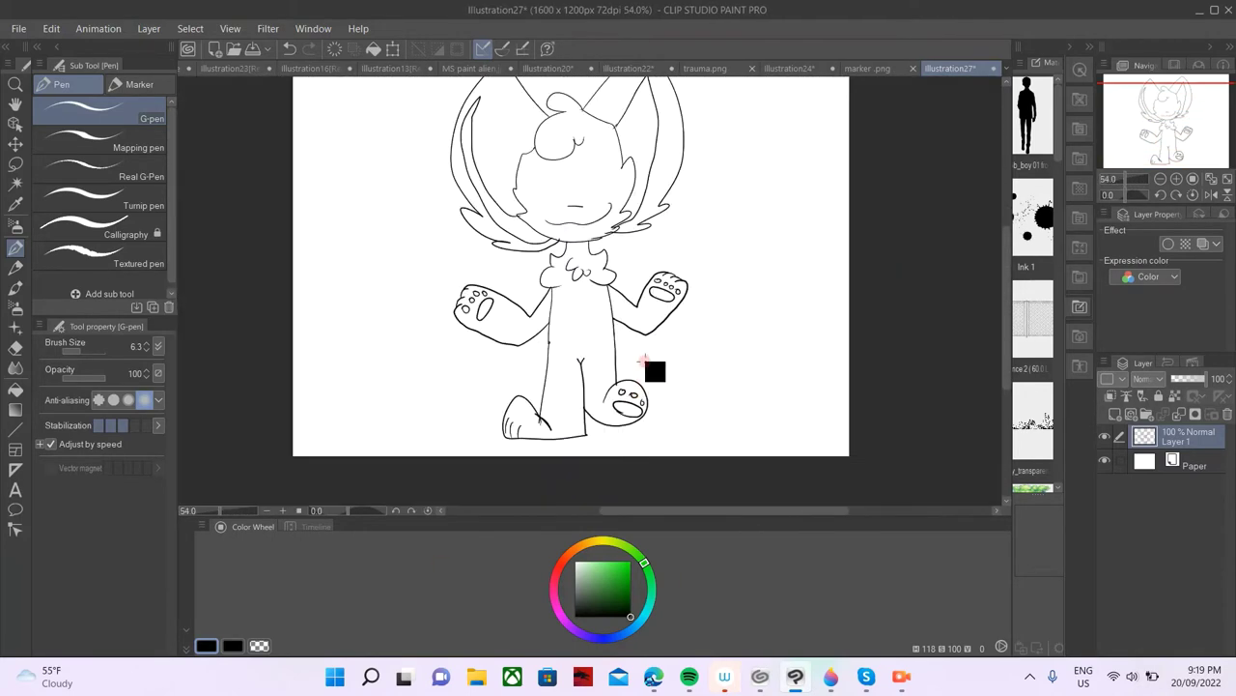
scroll(607, 378, up, 2)
scroll(665, 245, down, 3)
scroll(663, 253, up, 1)
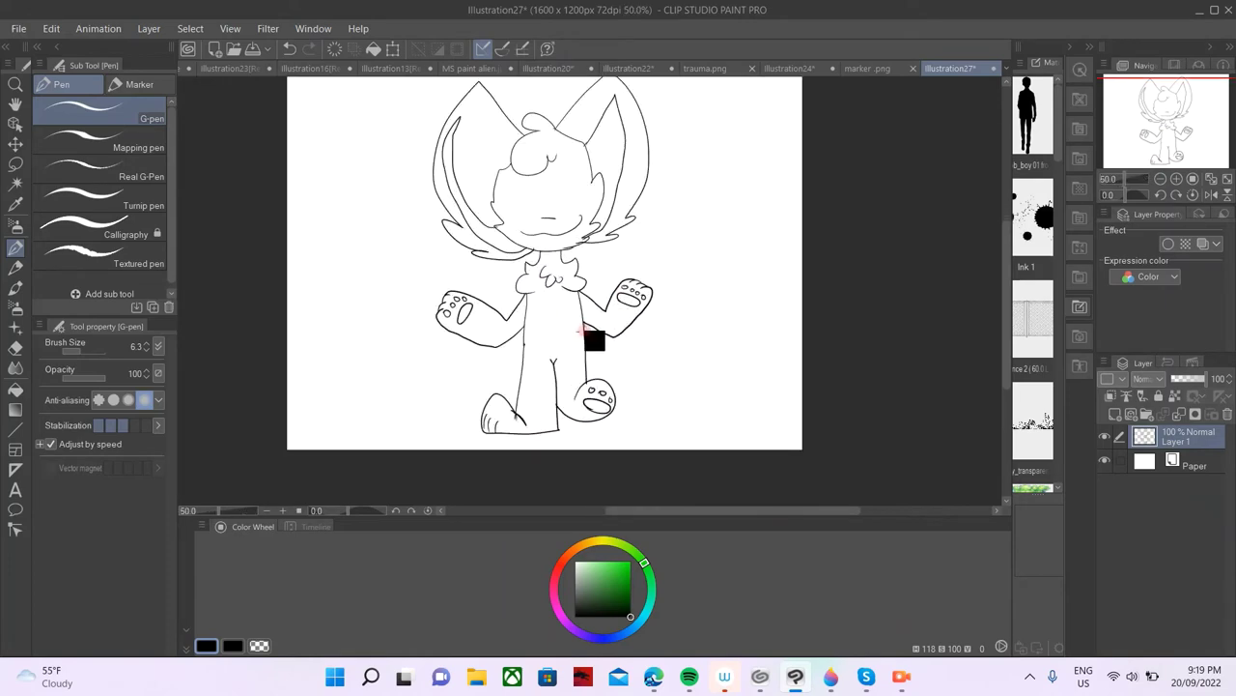
mouse_move(596, 305)
mouse_down()
mouse_move(773, 340)
mouse_move(614, 380)
mouse_up()
- Switch to Microsoft Edge to look at an Instagram post, then return to the drawing in Clip Studio Paint
click(654, 676)
click(539, 360)
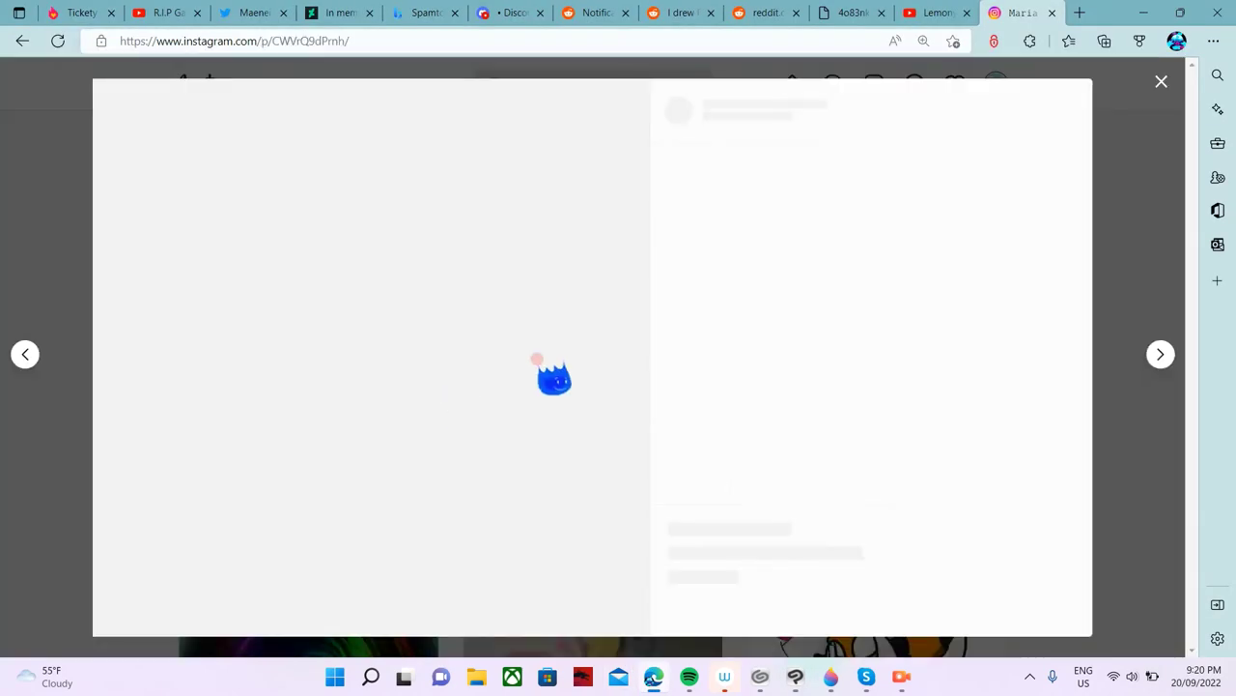
click(631, 358)
click(796, 676)
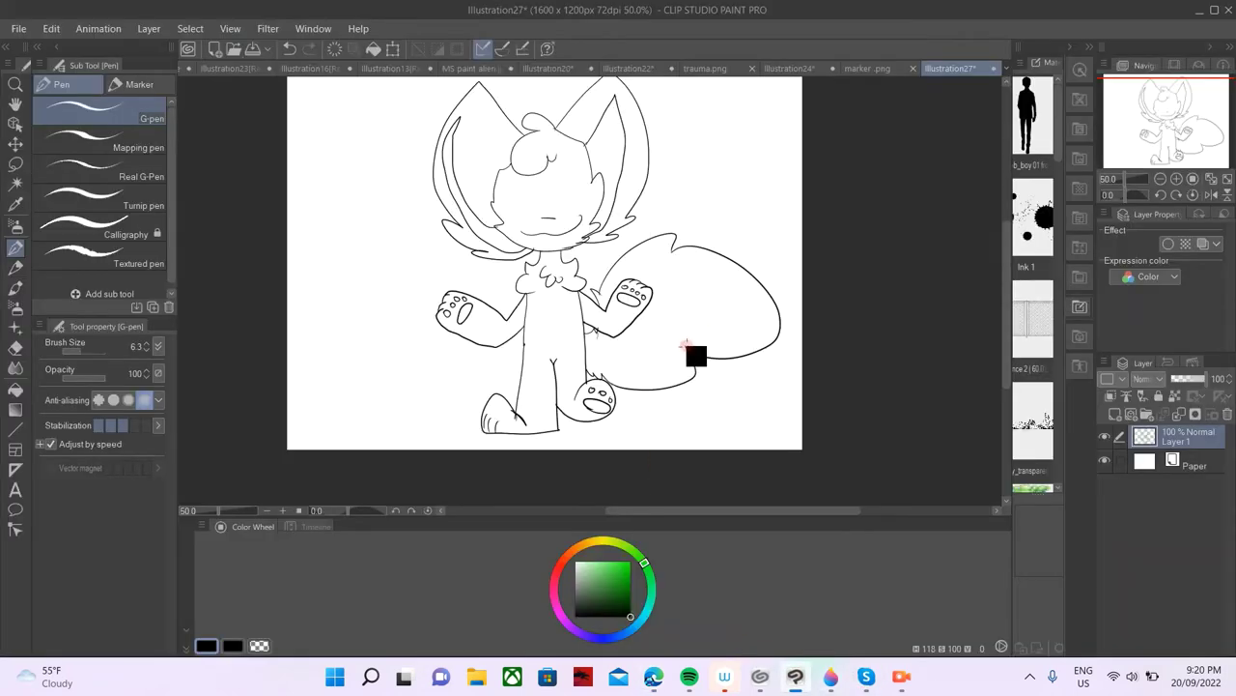
- Erase the tips of both ears with the Rough eraser at size 66.8 and redraw them with the G-pen
click(15, 348)
drag(488, 89, 440, 142)
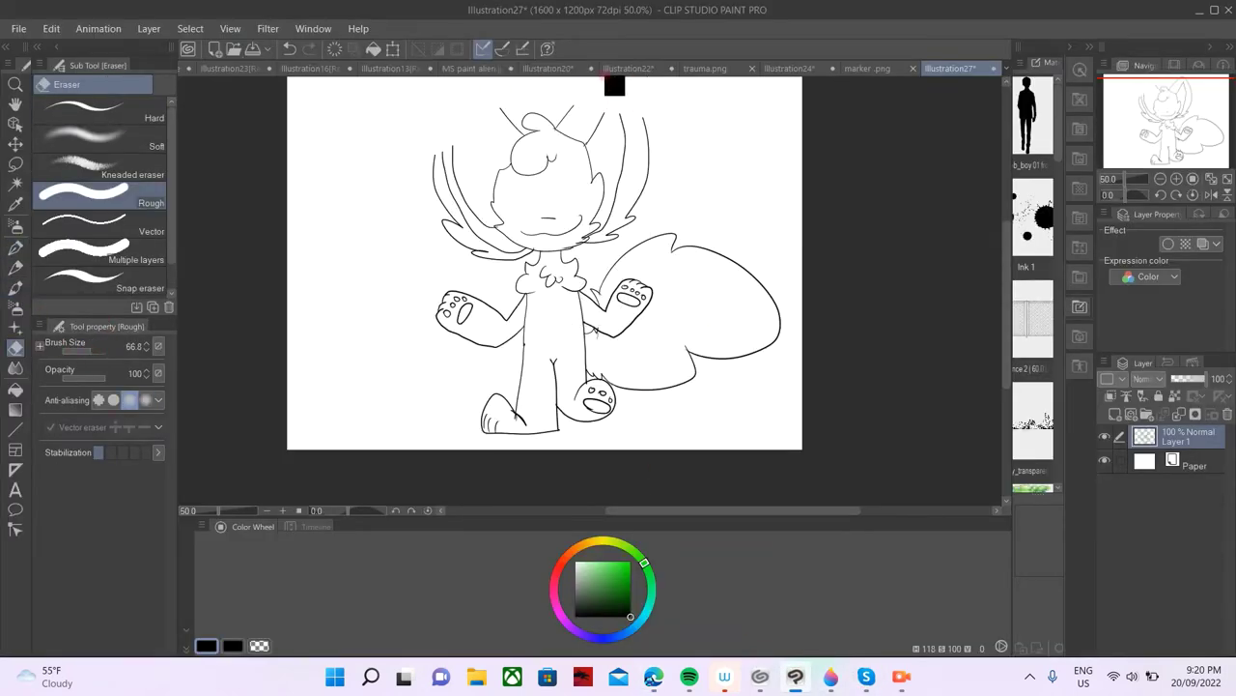
key(p)
key(ctrl+z)
key(e)
key(p)
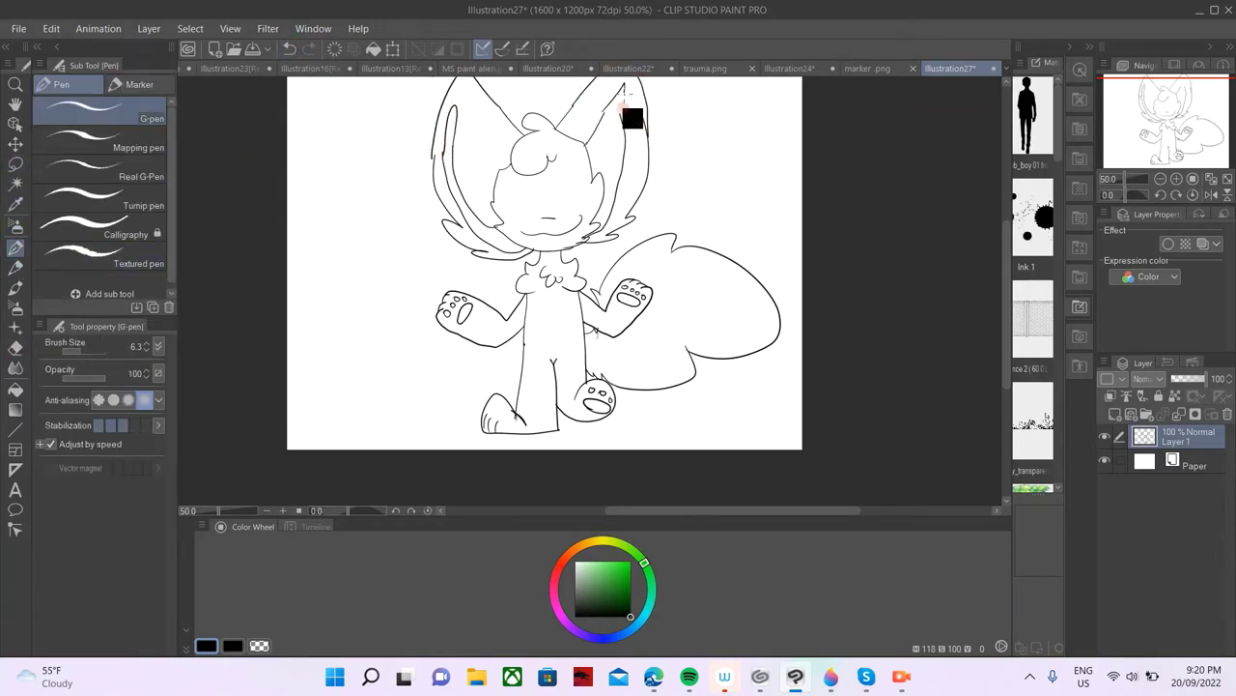
scroll(544, 185, up, 5)
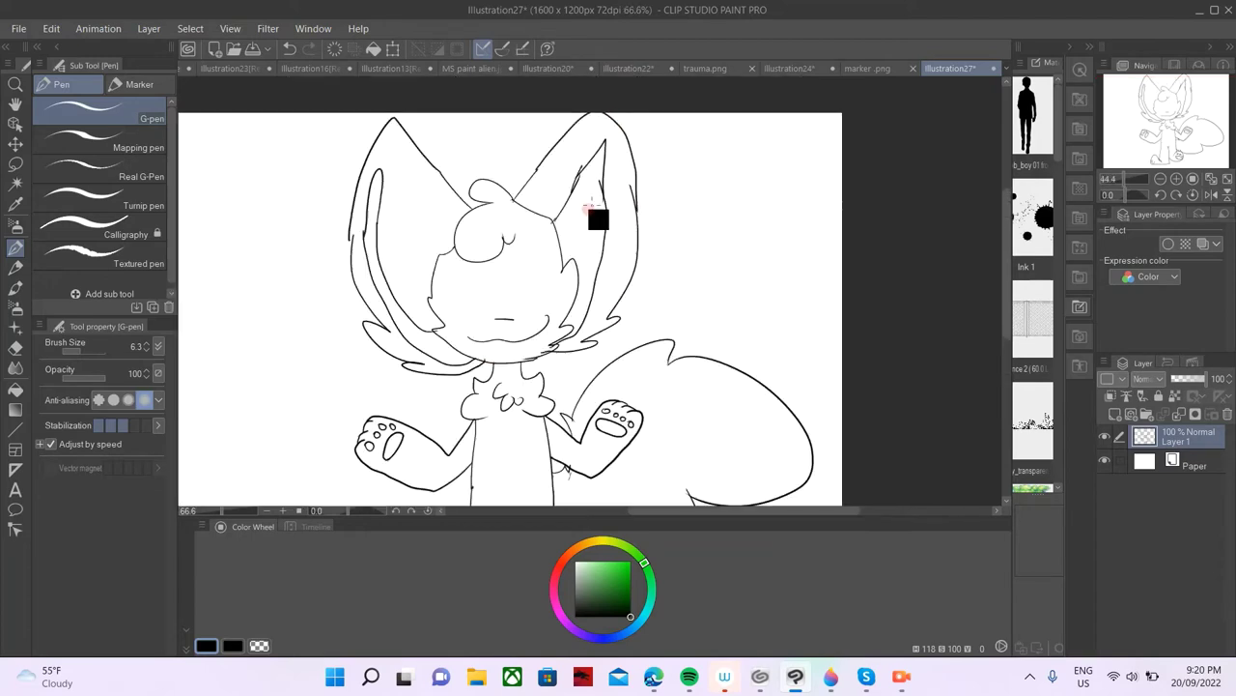
- Draw two tall oval eyes with the G-pen and erase the hair lines that overlap them
drag(488, 268, 483, 358)
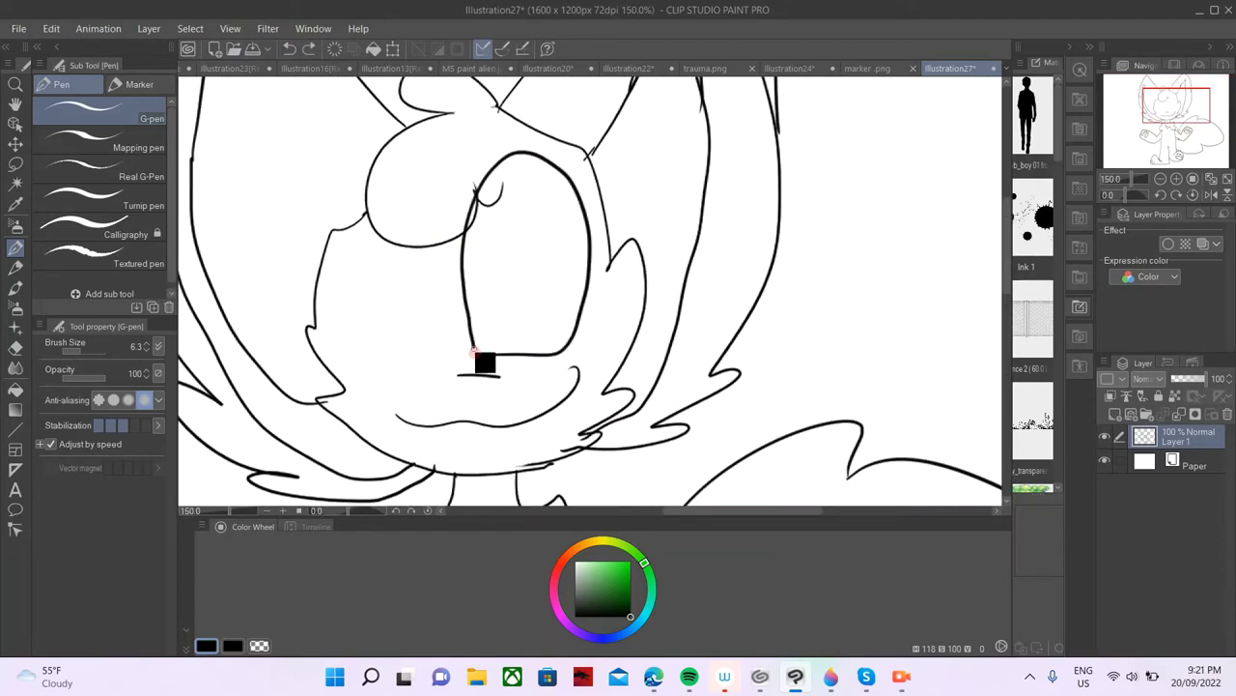
mouse_move(360, 327)
mouse_down()
mouse_move(450, 299)
mouse_move(357, 359)
mouse_up()
key(e)
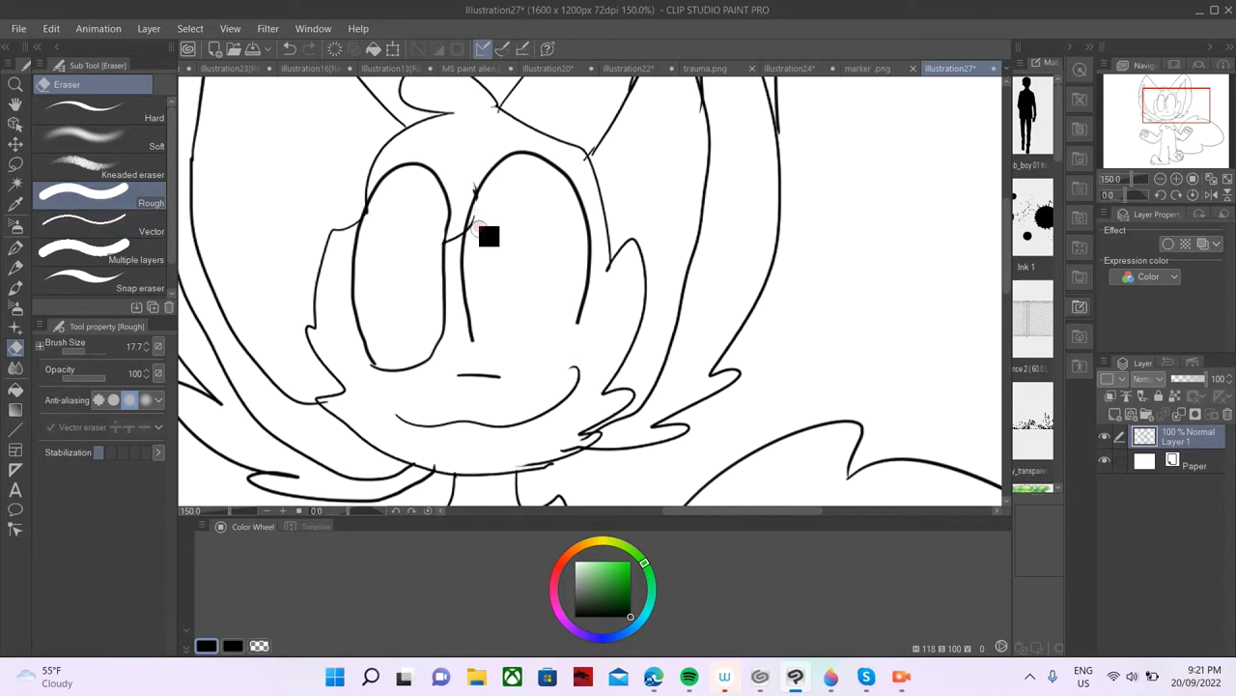
key(p)
drag(470, 340, 579, 318)
mouse_move(491, 327)
mouse_down()
mouse_move(496, 160)
mouse_move(524, 349)
mouse_up()
key(ctrl+z)
drag(433, 361, 425, 181)
drag(412, 271, 515, 269)
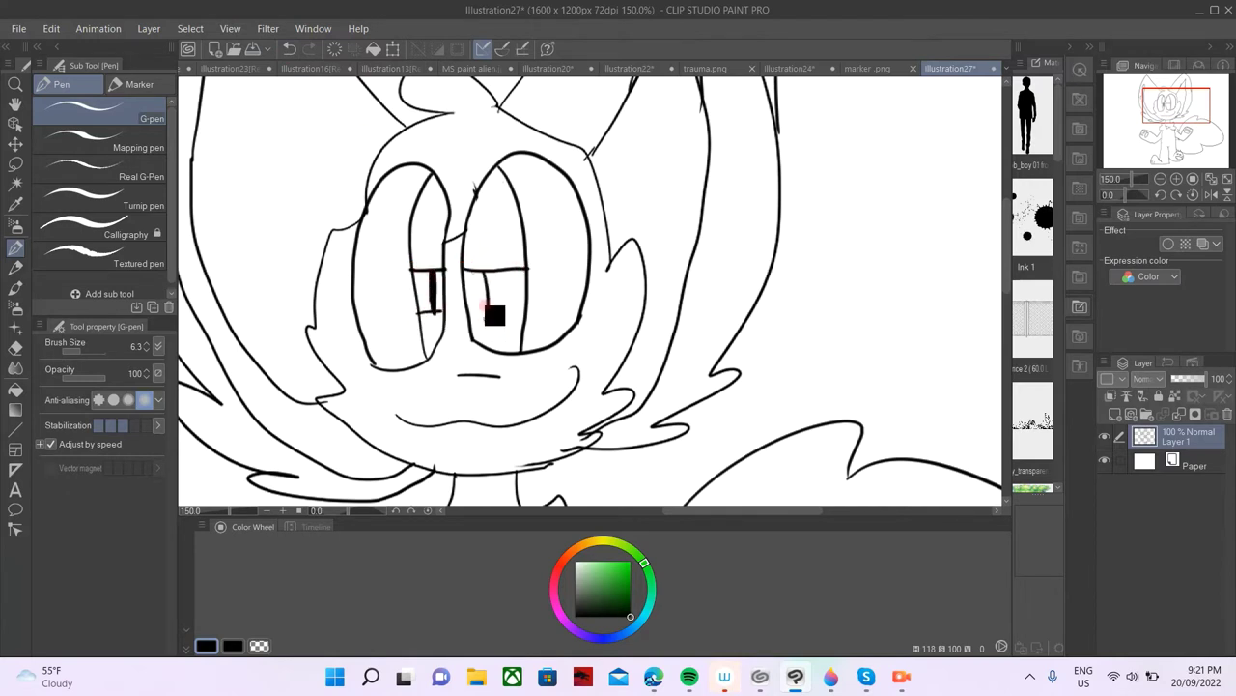
click(16, 391)
click(500, 334)
click(505, 246)
click(428, 245)
click(292, 49)
click(293, 49)
click(295, 46)
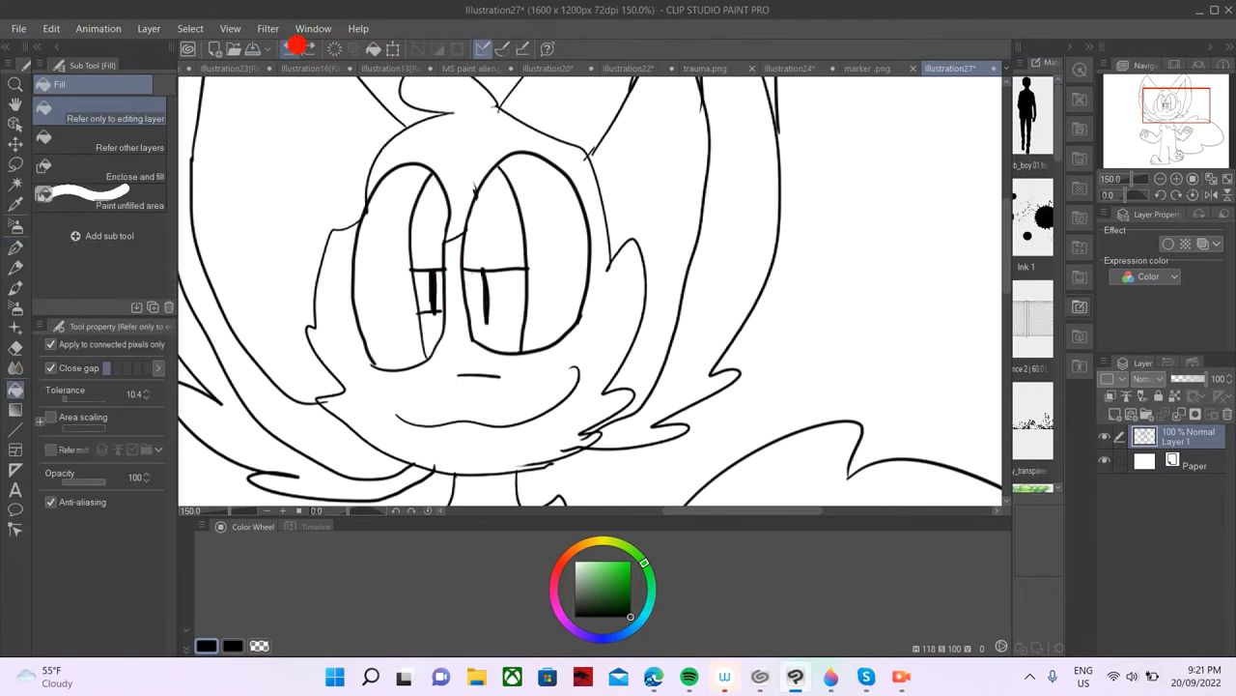
click(295, 48)
- Draw a narrow vertical black pupil near the inner edge of each eye with the G-pen
key(p)
drag(430, 244, 429, 307)
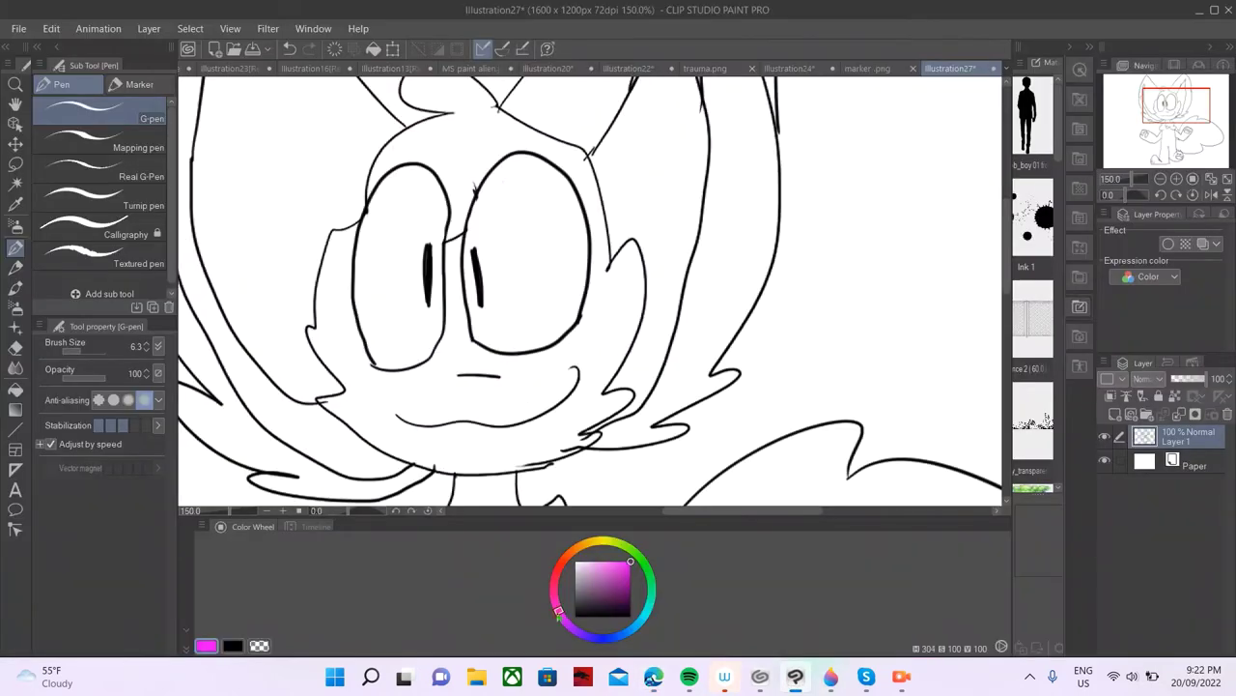
- Choose a bright magenta and fill the palm and finger pads of the hand on the standing foot's side
scroll(344, 411, down, 5)
scroll(355, 416, up, 8)
click(15, 390)
click(386, 375)
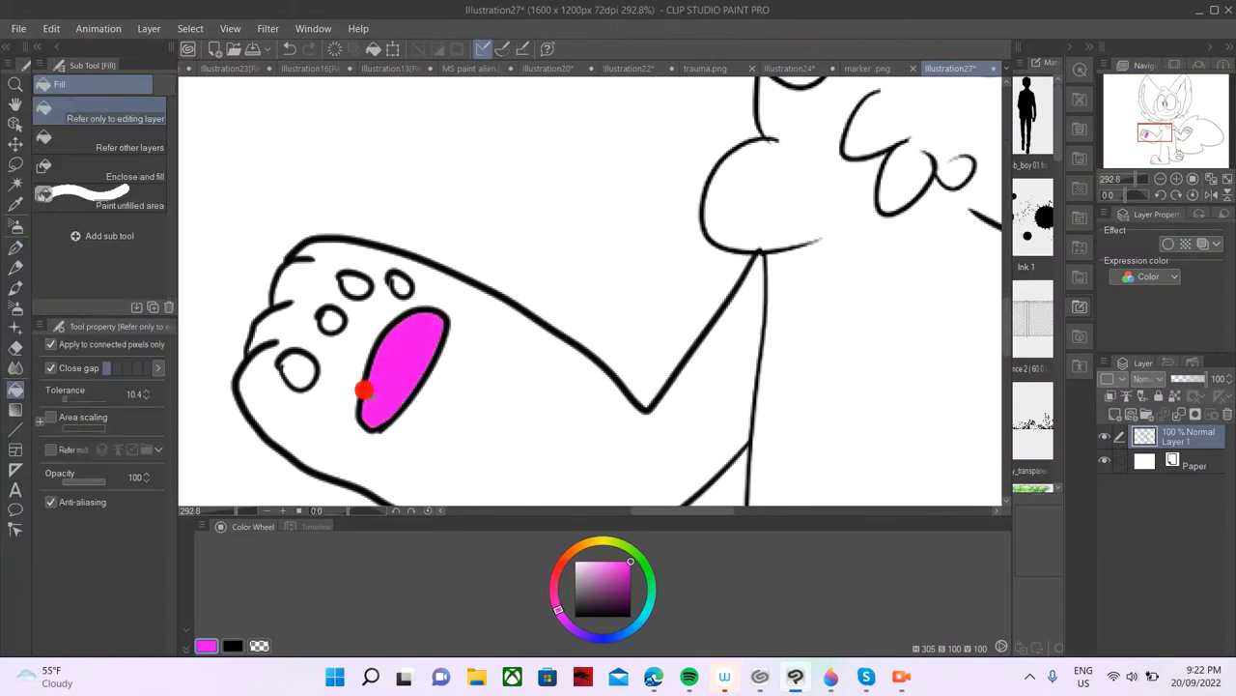
click(299, 370)
click(332, 320)
- Fill the palm and finger pads of the hand beside the tail with the same magenta
scroll(385, 286, down, 5)
scroll(792, 276, up, 6)
click(710, 295)
click(821, 283)
click(771, 246)
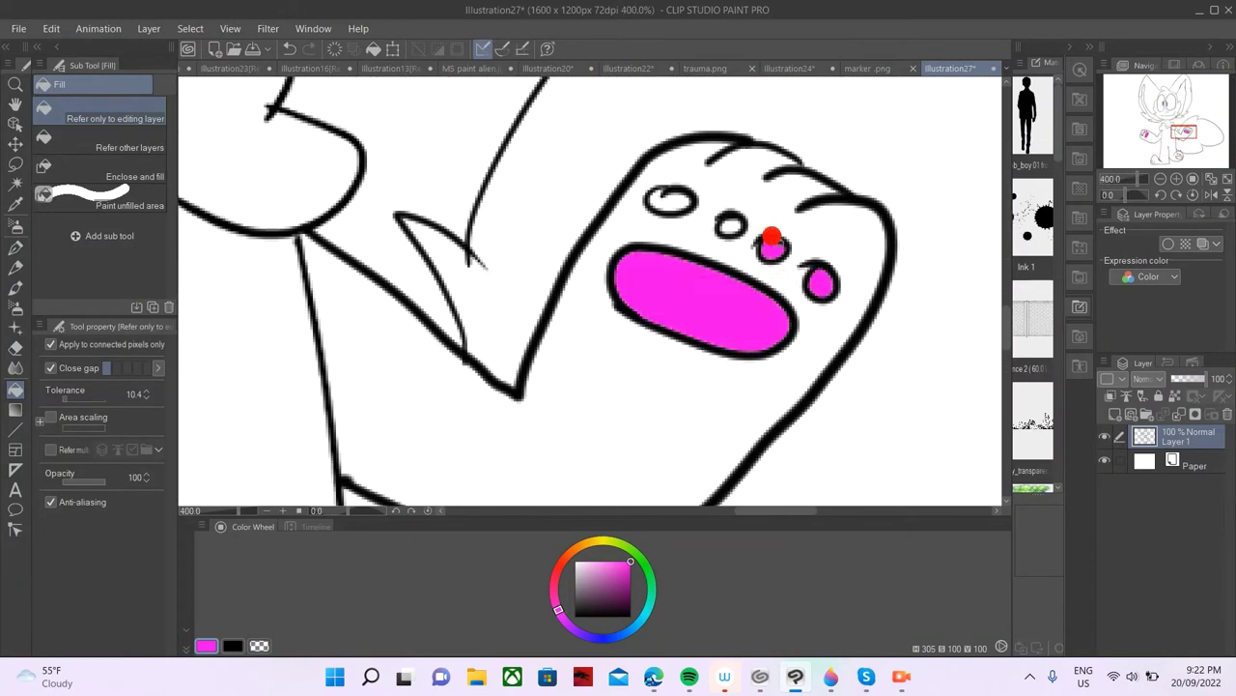
- Fill the large pad and the three toe pads of the raised foot with magenta
scroll(681, 200, down, 3)
scroll(580, 338, up, 3)
click(531, 256)
click(619, 280)
click(679, 338)
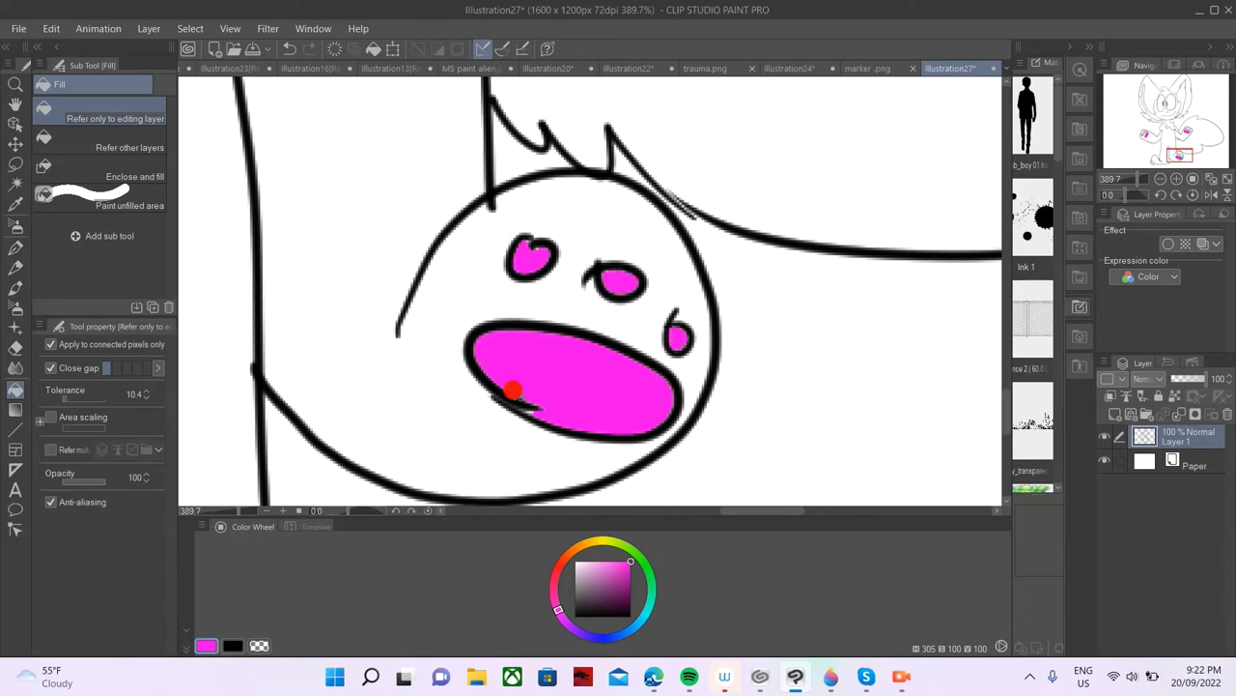
- Draw a fourth toe pad in black on the raised foot and fill it with magenta
click(14, 249)
key(x)
drag(460, 276, 460, 276)
key(ctrl+z)
key(x)
key(g)
click(464, 290)
scroll(624, 312, down, 8)
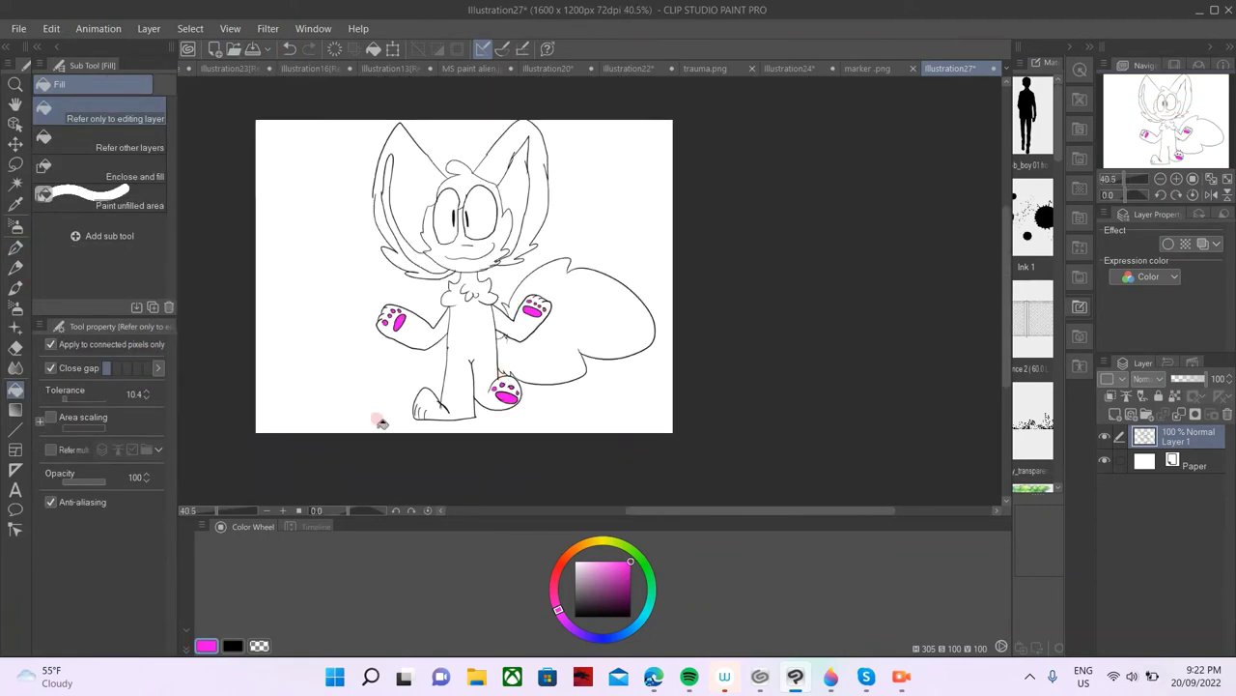
- Choose a medium gray and fill the torso, chest fur, arms, legs and tail with it
click(575, 591)
click(559, 266)
click(749, 242)
click(645, 259)
click(405, 275)
scroll(538, 290, down, 4)
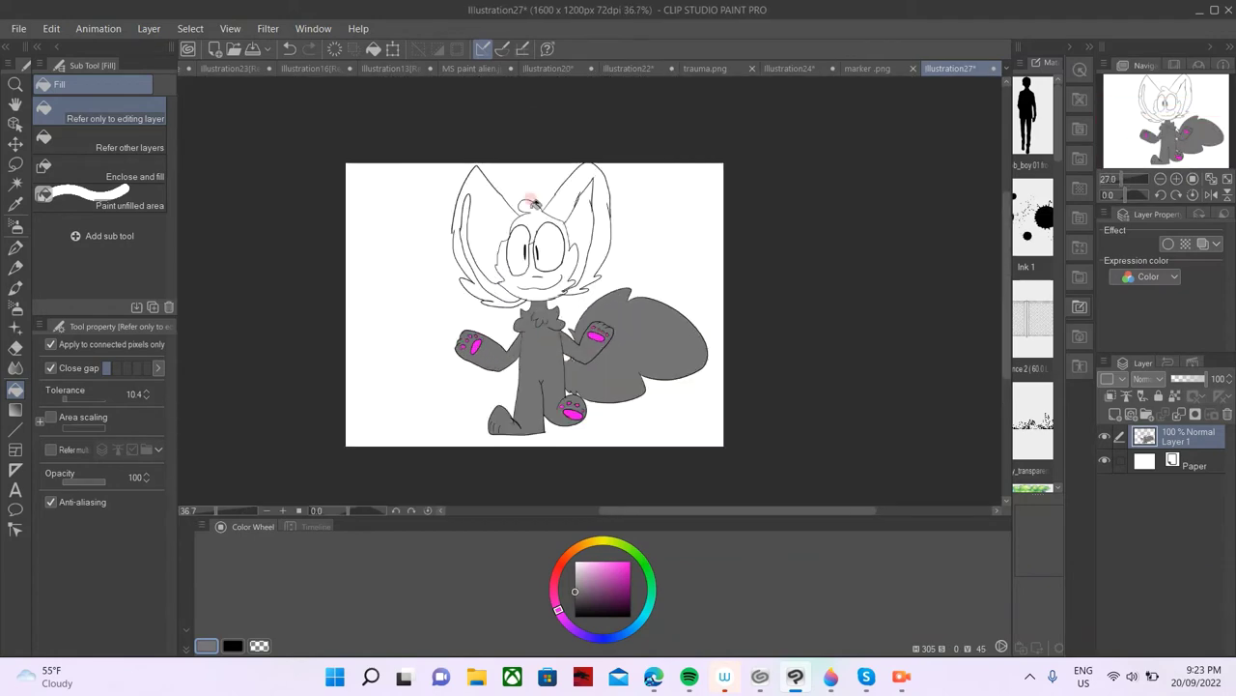
- Fill the head and outer ears with the same gray, closing gaps in the ear outline with the G-pen
scroll(539, 202, up, 3)
click(662, 208)
click(514, 306)
scroll(410, 287, up, 10)
key(p)
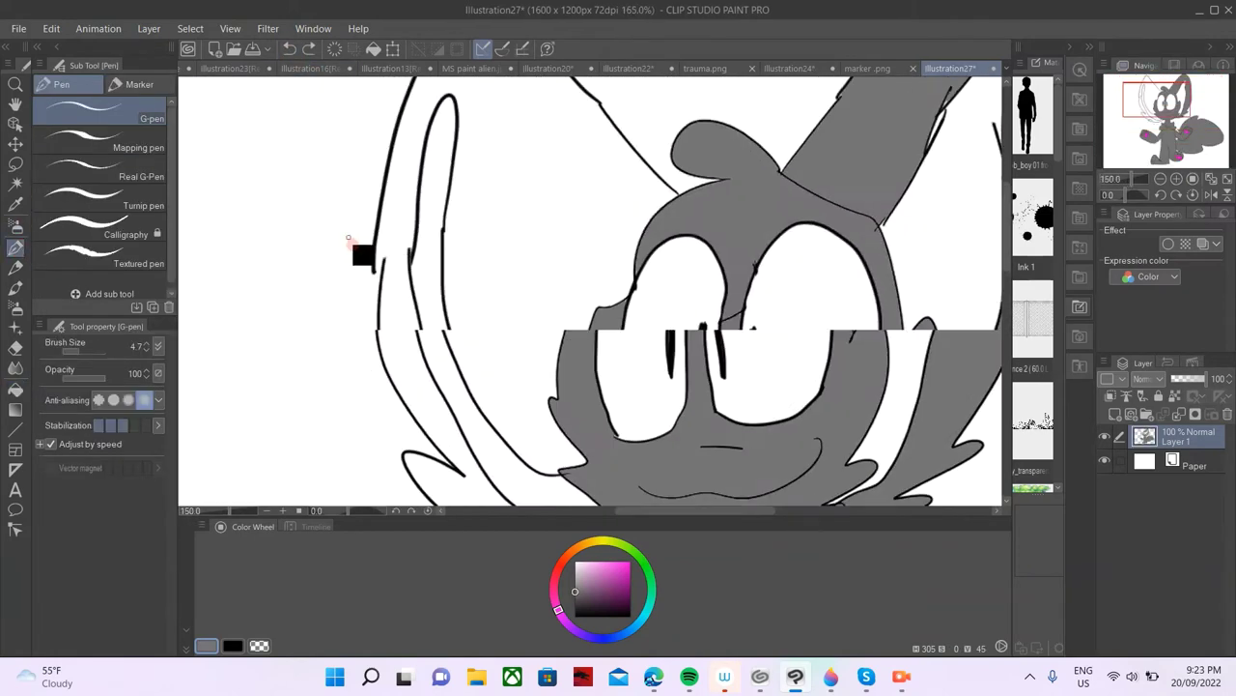
scroll(410, 287, down, 12)
scroll(745, 414, up, 4)
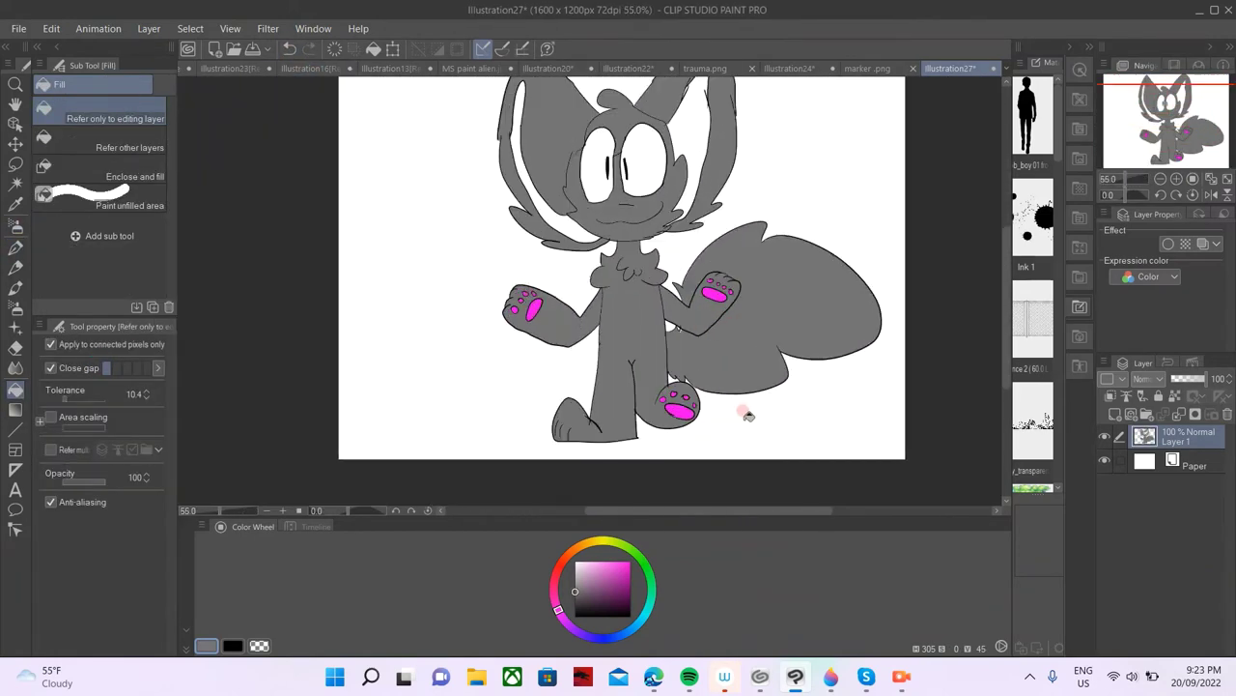
- Retrace the smiling mouth line in black with the G-pen to make it thicker
scroll(745, 415, down, 2)
scroll(596, 193, up, 6)
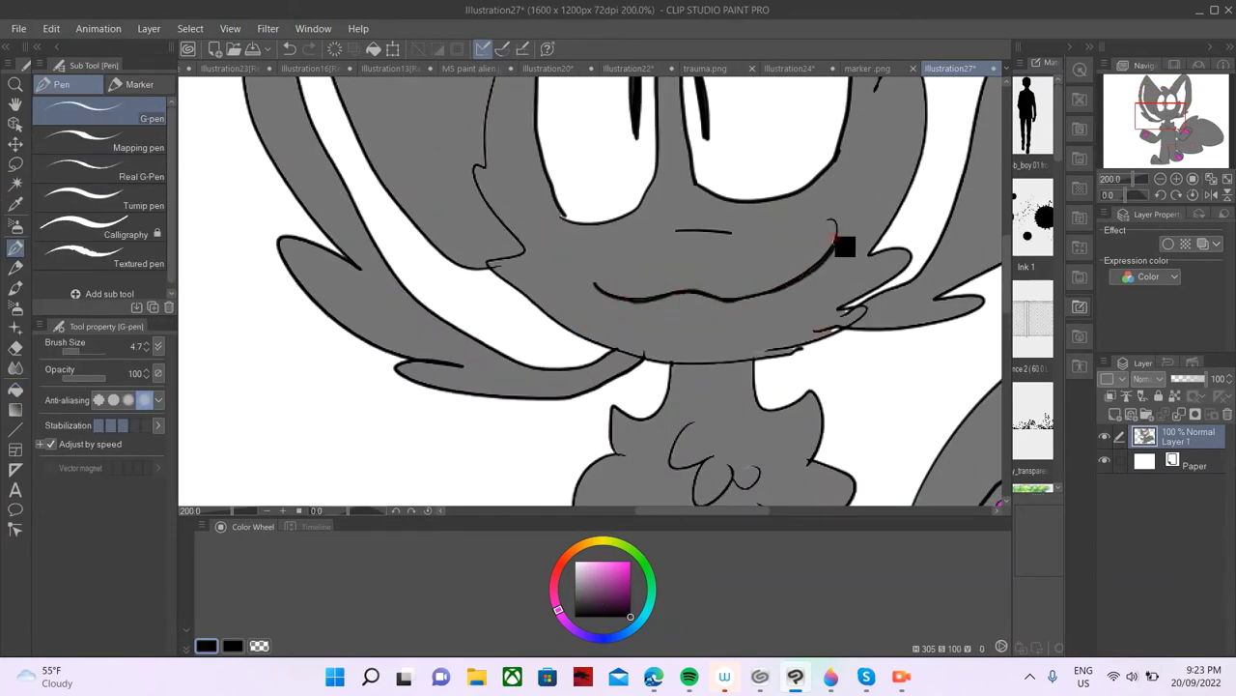
drag(835, 237, 821, 223)
- Sample the gray of the fur and touch up the underside of the mouth line with the G-pen
click(15, 204)
click(386, 290)
click(18, 249)
drag(630, 303, 667, 302)
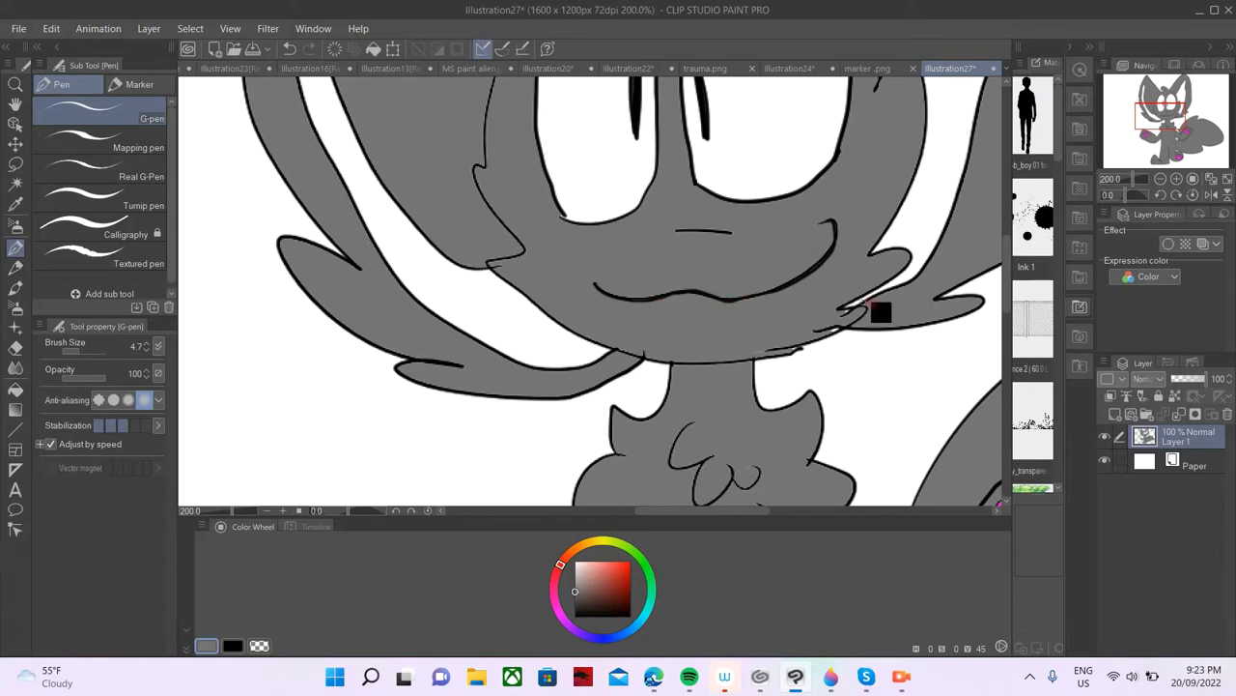
- Sample the black of the outline and retrace the chest fur outline with the G-pen
alt+click(746, 330)
scroll(832, 270, down, 5)
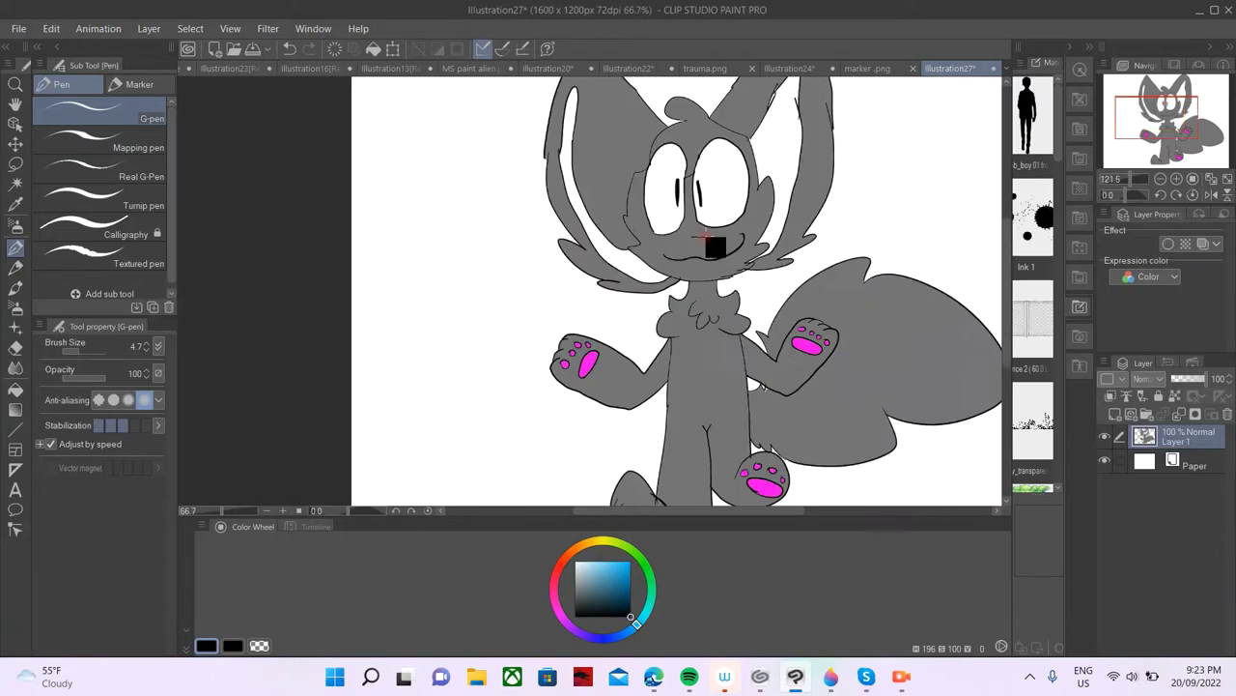
scroll(716, 381, up, 4)
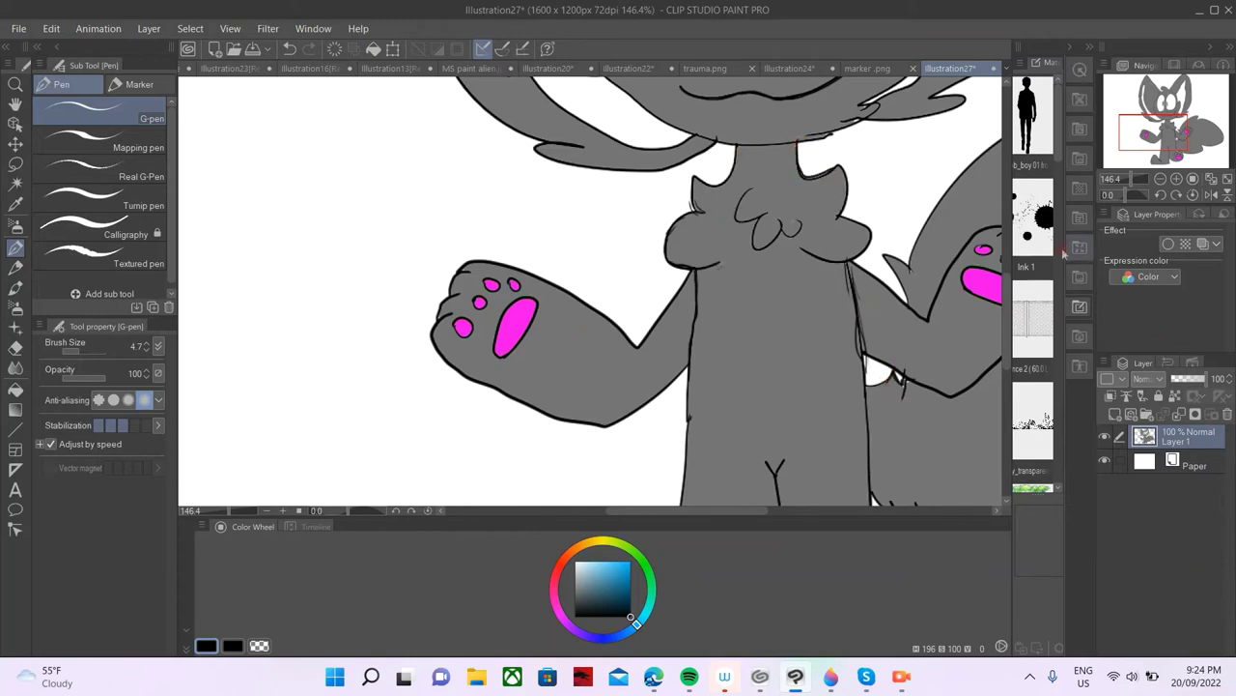
- Auto-select the gray body and shade the neck below the head in dark gray with the G-pen, brush size 42.9, opacity 44
scroll(817, 212, down, 10)
scroll(820, 124, up, 10)
scroll(710, 126, down, 6)
scroll(785, 192, up, 7)
scroll(793, 328, down, 7)
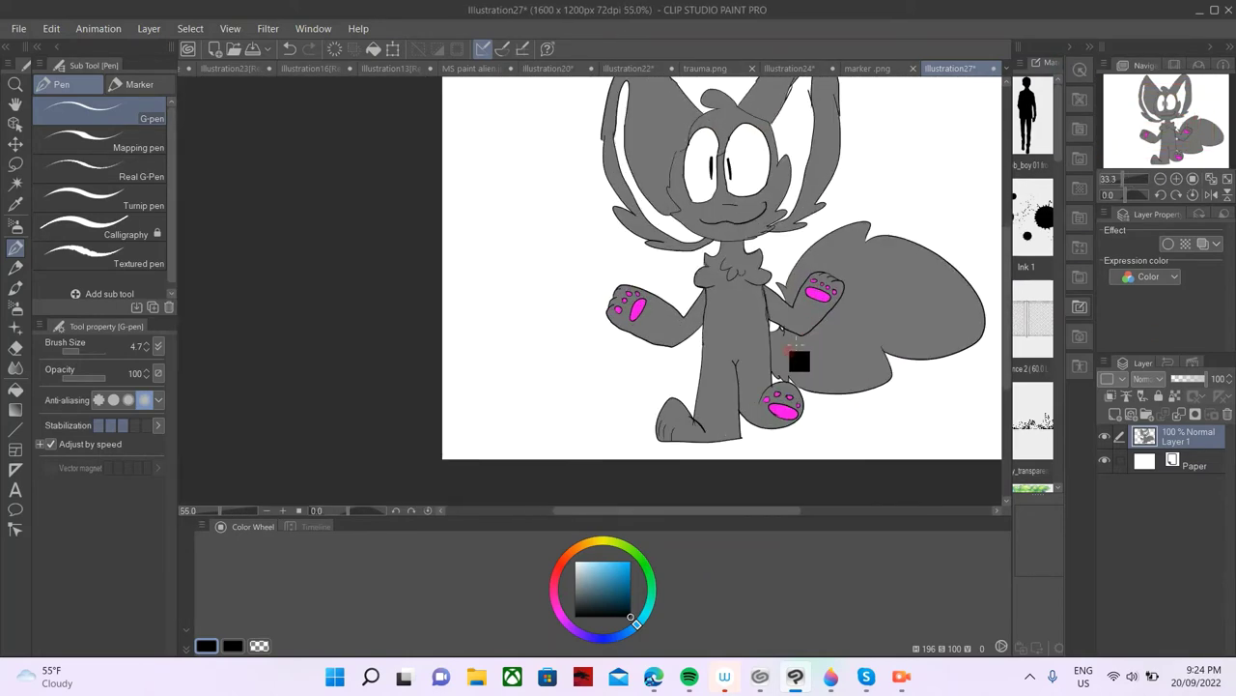
scroll(766, 361, up, 6)
click(15, 183)
click(678, 298)
click(574, 592)
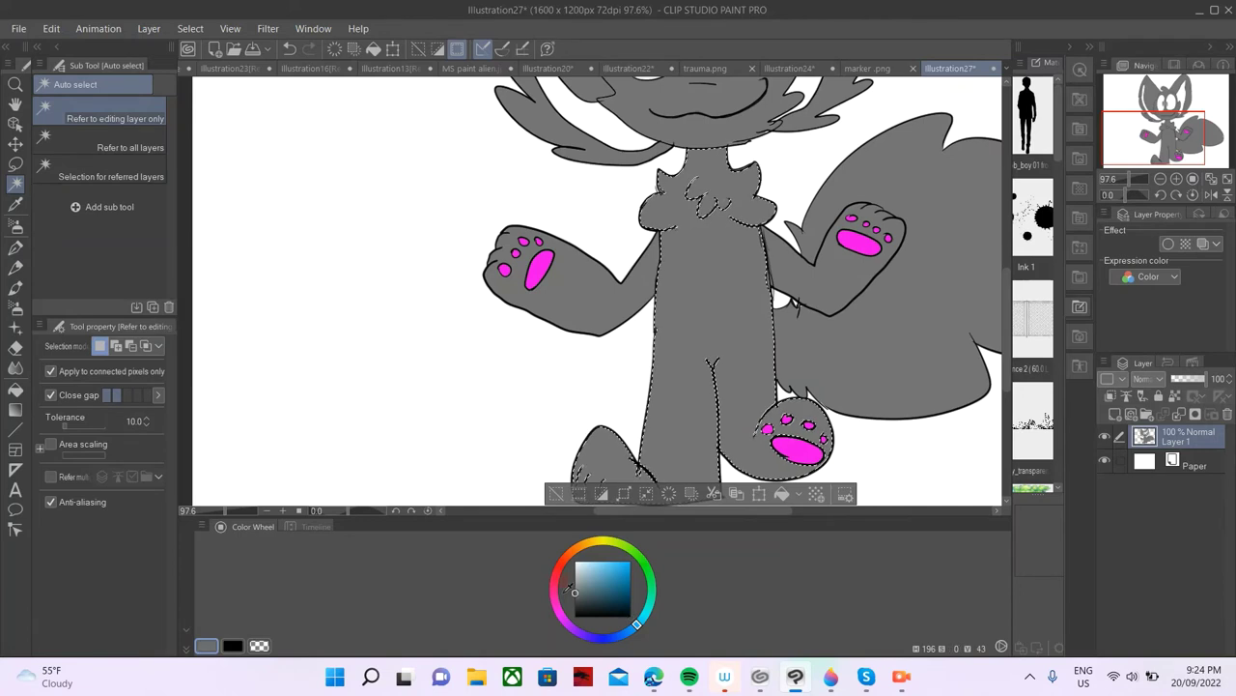
key(p)
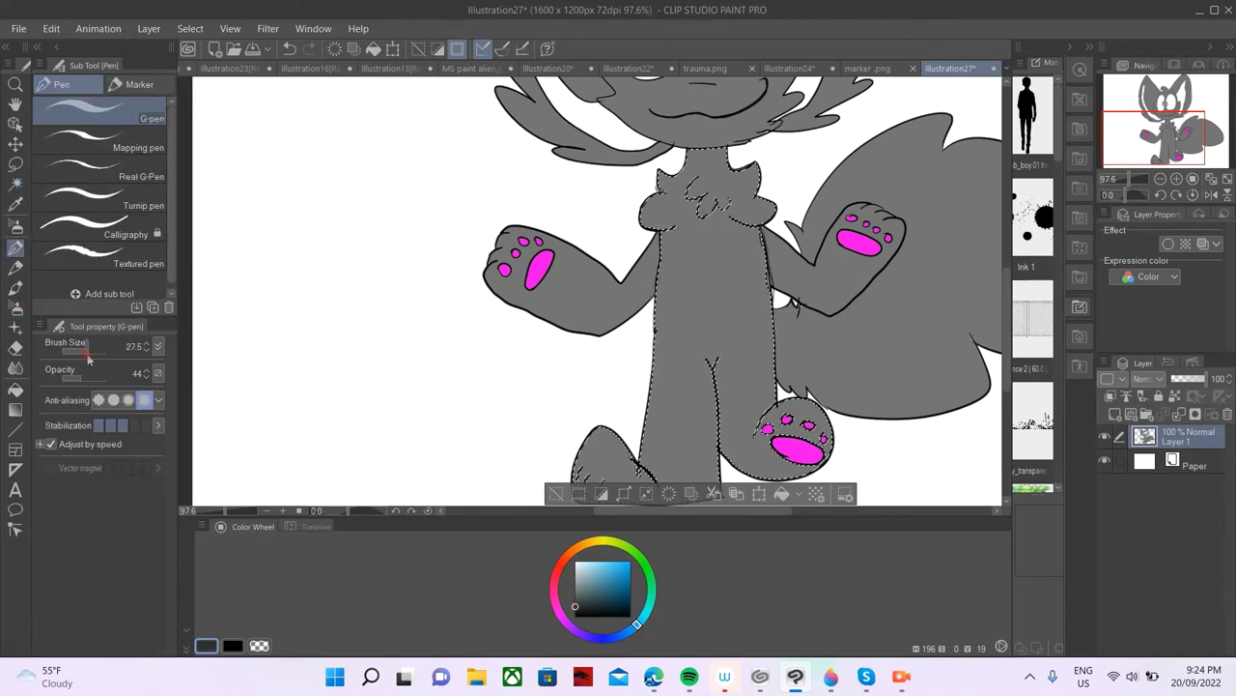
drag(87, 356, 90, 354)
mouse_move(678, 164)
mouse_down()
mouse_move(704, 158)
mouse_move(623, 184)
mouse_move(729, 147)
mouse_up()
click(289, 50)
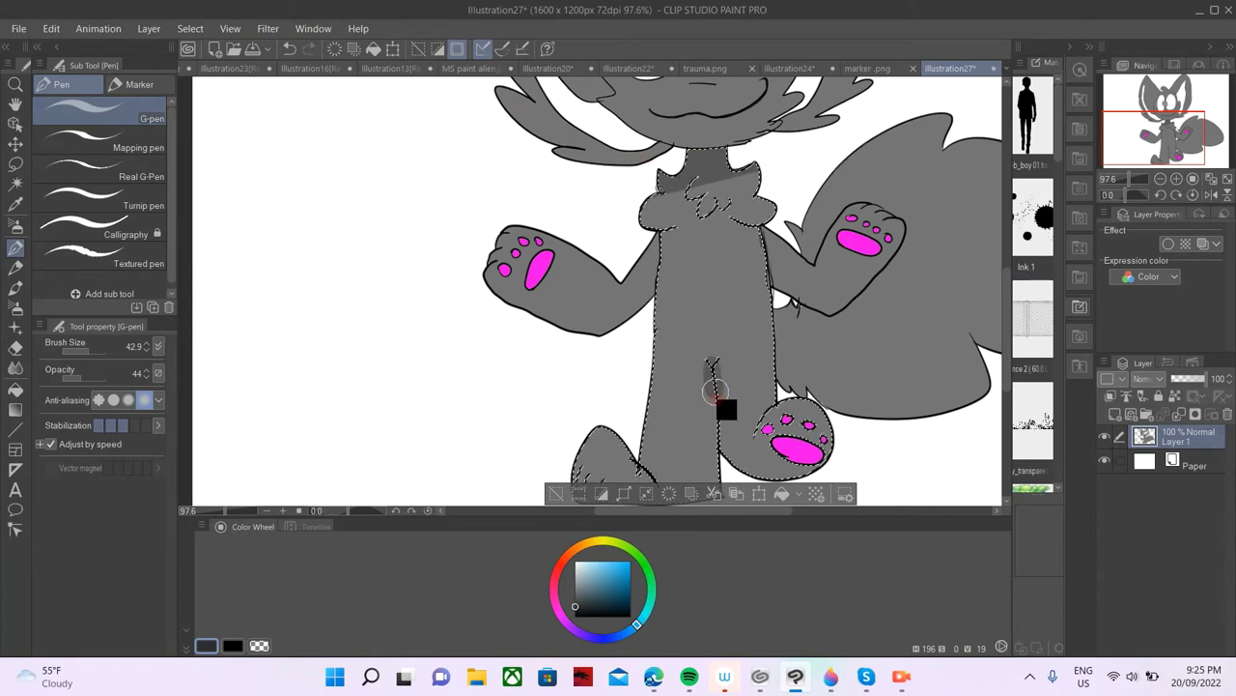
- Try shading along the inner leg line and both feet in dark gray with the G-pen, and undo these strokes
drag(710, 365, 778, 471)
key(ctrl+z)
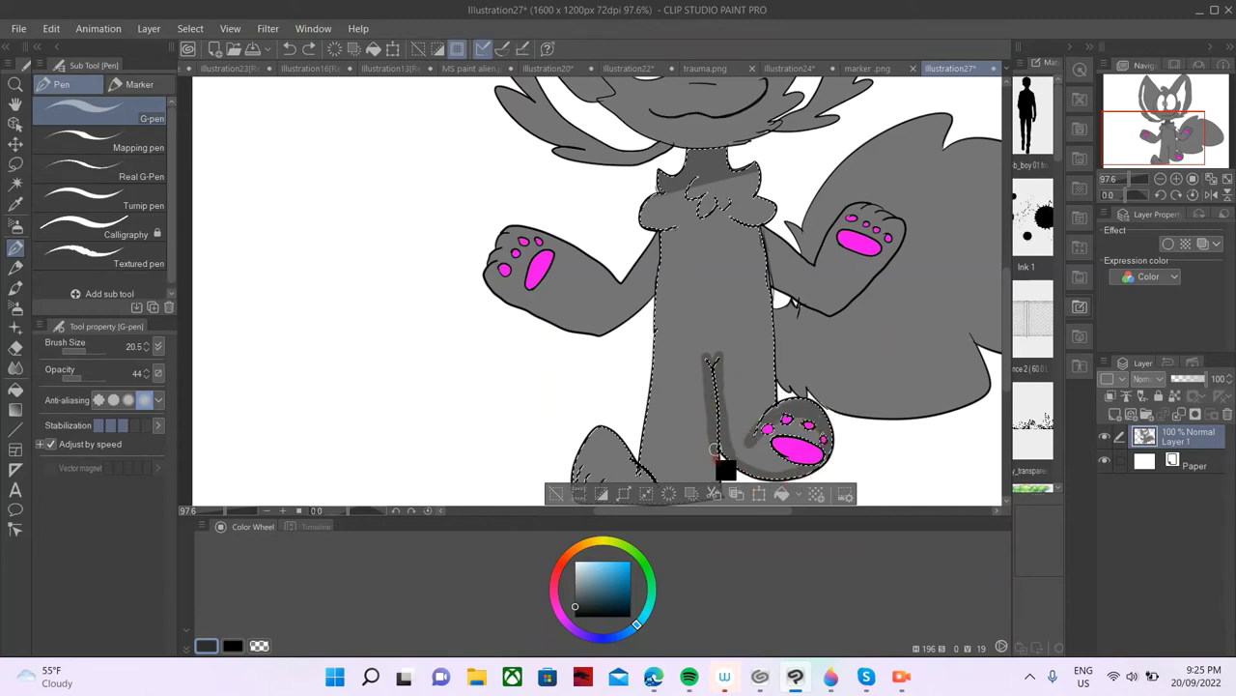
drag(588, 454, 583, 489)
scroll(578, 473, down, 1)
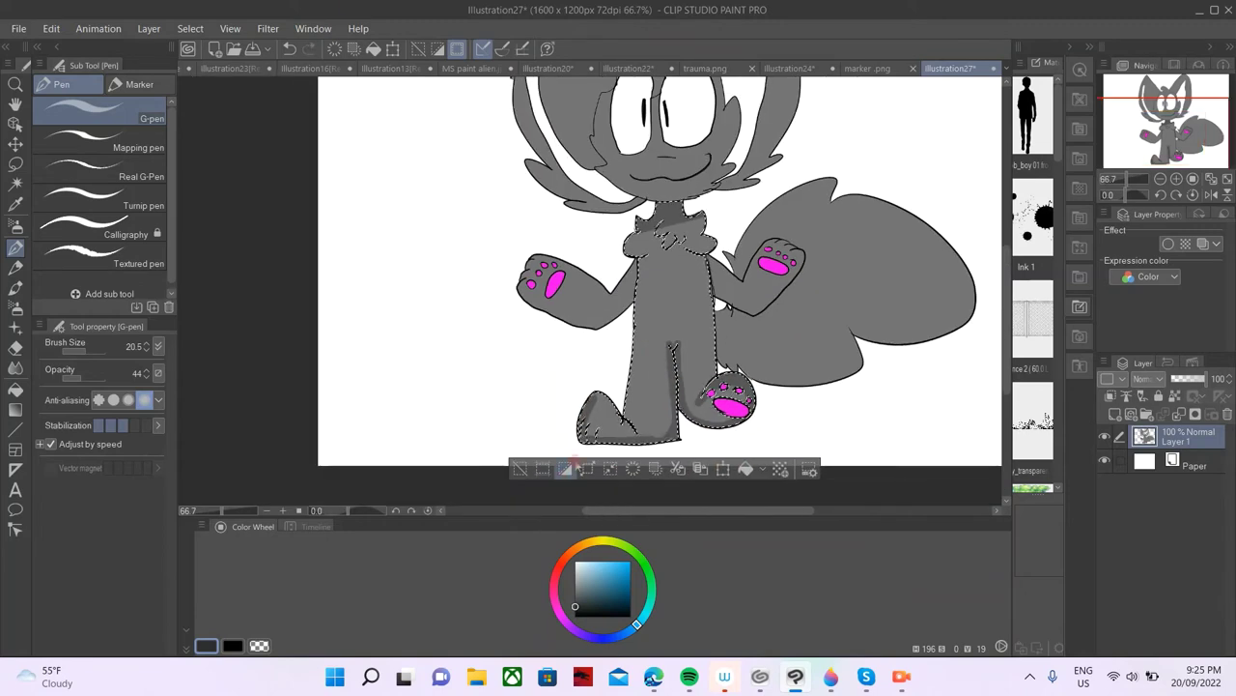
scroll(652, 416, up, 2)
key(ctrl+z)
key(ctrl+z)
key(ctrl+z)
- Shade the inner leg line, both sides of the lower body and the edges of both feet with the G-pen at brush size 20.5
mouse_move(691, 245)
mouse_down()
mouse_move(699, 448)
mouse_move(520, 350)
mouse_move(612, 454)
mouse_up()
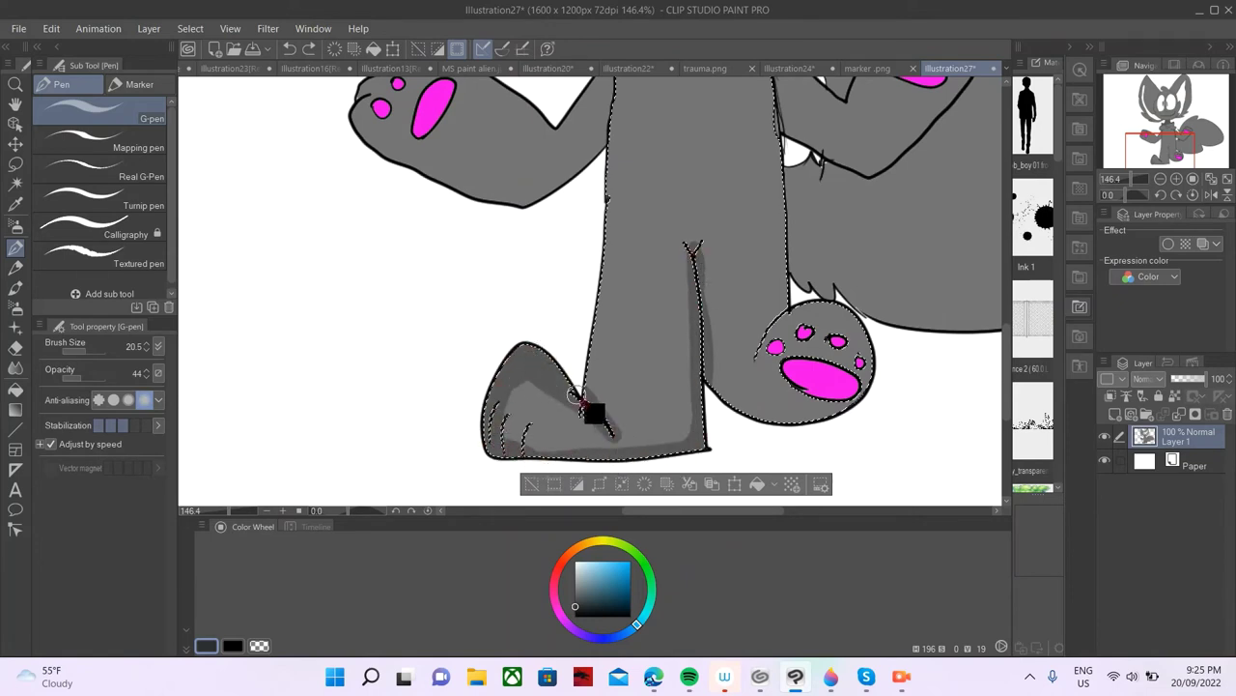
drag(616, 266, 618, 189)
drag(779, 170, 760, 333)
mouse_move(742, 380)
mouse_down()
mouse_move(770, 416)
mouse_move(805, 400)
mouse_up()
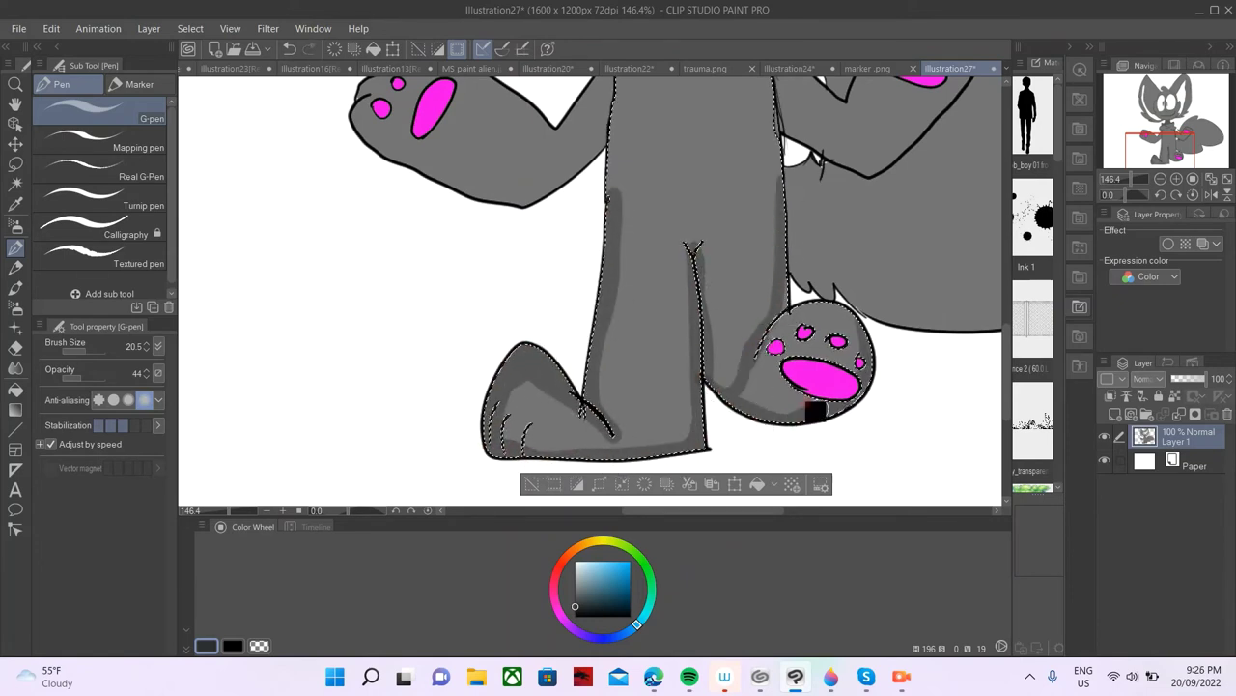
- Auto-select the tail, shade all along its edges in dark gray with the G-pen at brush size 49.7, and clear the selection
scroll(581, 242, down, 5)
scroll(581, 243, up, 2)
click(15, 184)
scroll(787, 222, down, 5)
click(805, 171)
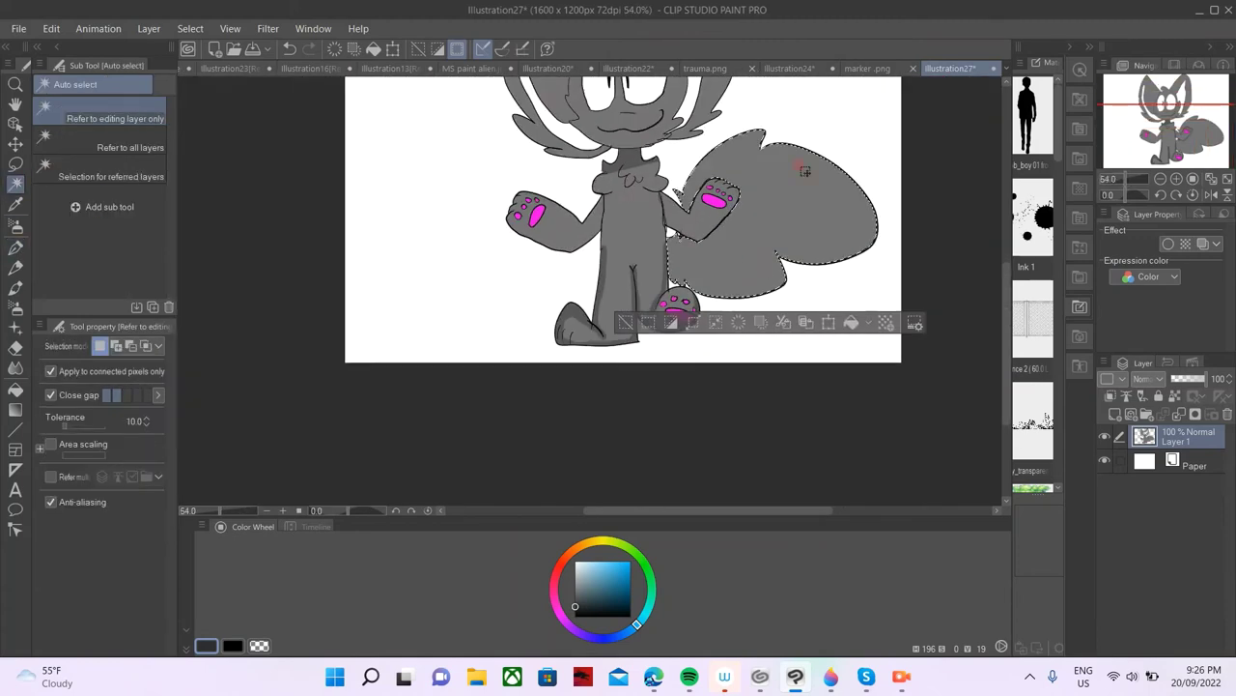
scroll(805, 159, up, 3)
click(16, 249)
click(90, 349)
drag(621, 272, 623, 314)
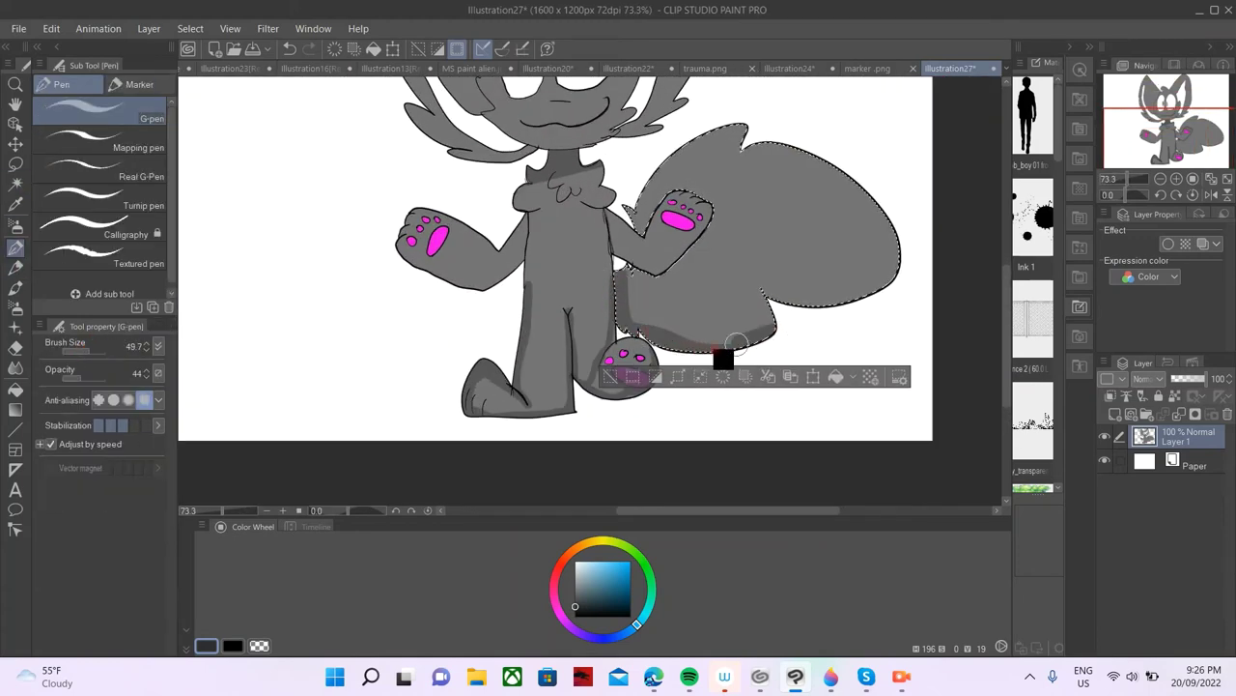
mouse_move(736, 343)
mouse_down()
mouse_move(762, 306)
mouse_move(893, 275)
mouse_move(841, 179)
mouse_move(741, 143)
mouse_move(617, 219)
mouse_move(667, 159)
mouse_up()
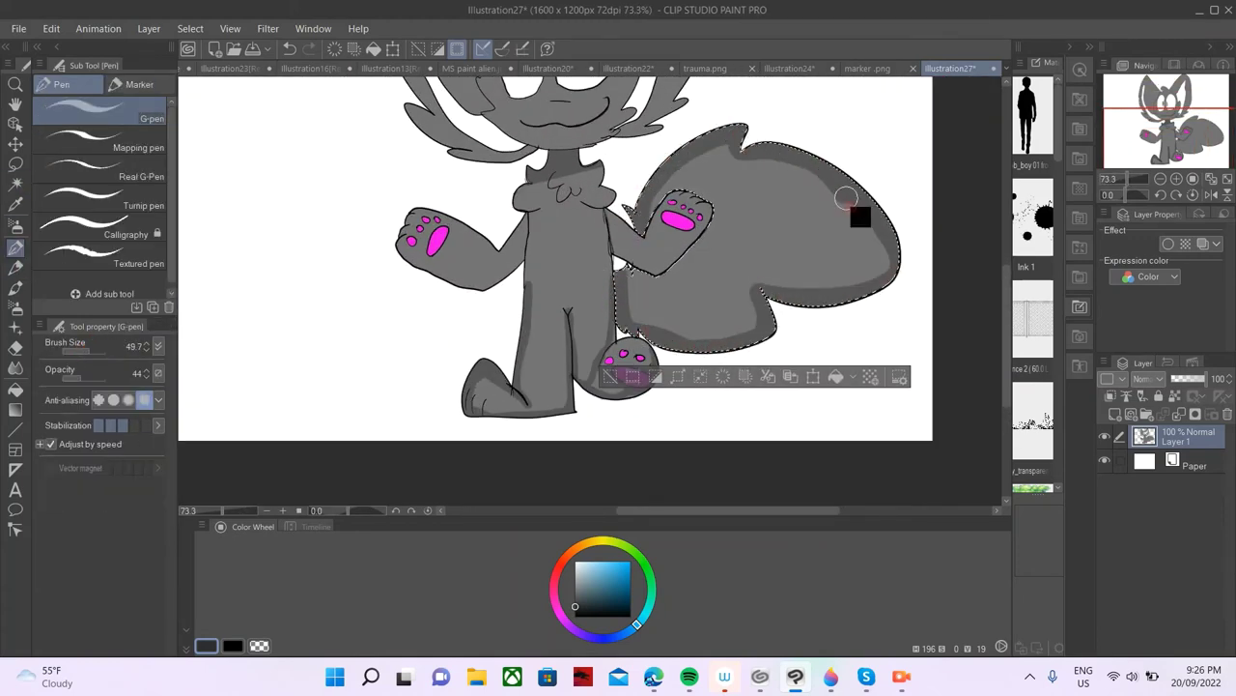
drag(845, 198, 886, 273)
click(609, 376)
- Auto-select the head and shade the narrow strip between the eyes with the G-pen at brush size 11.3, undoing the last stroke
scroll(626, 352, down, 4)
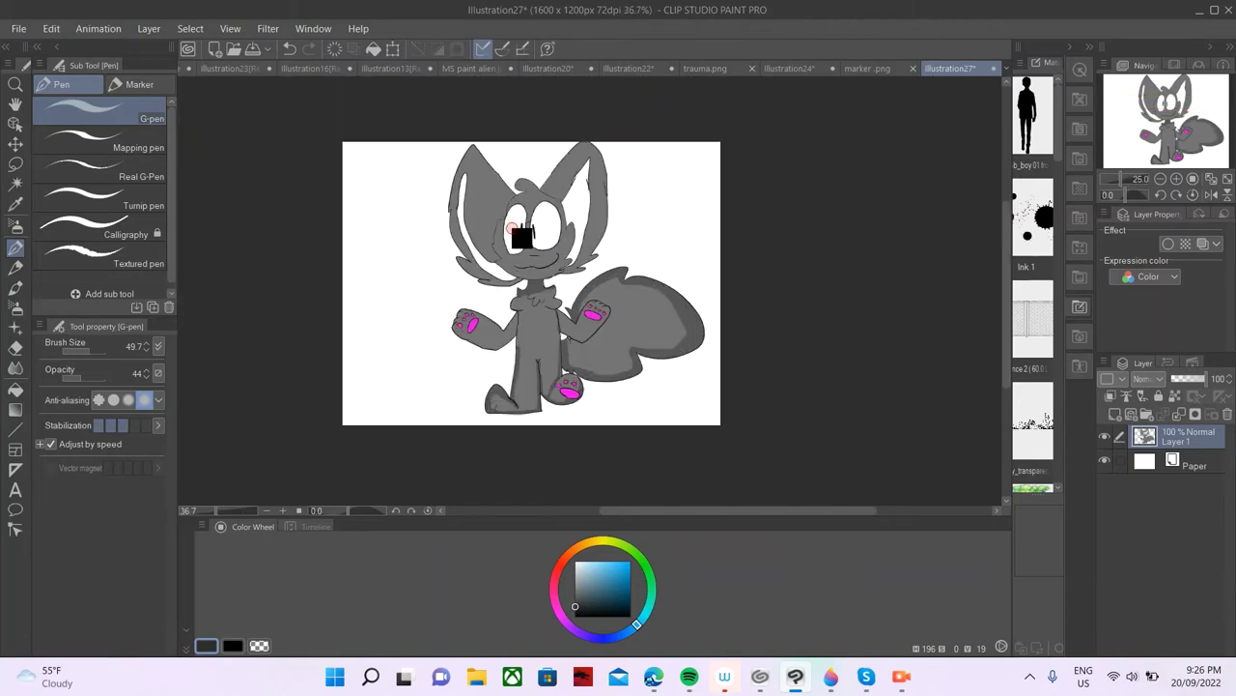
scroll(516, 222, up, 6)
click(15, 183)
click(473, 294)
click(473, 294)
key(p)
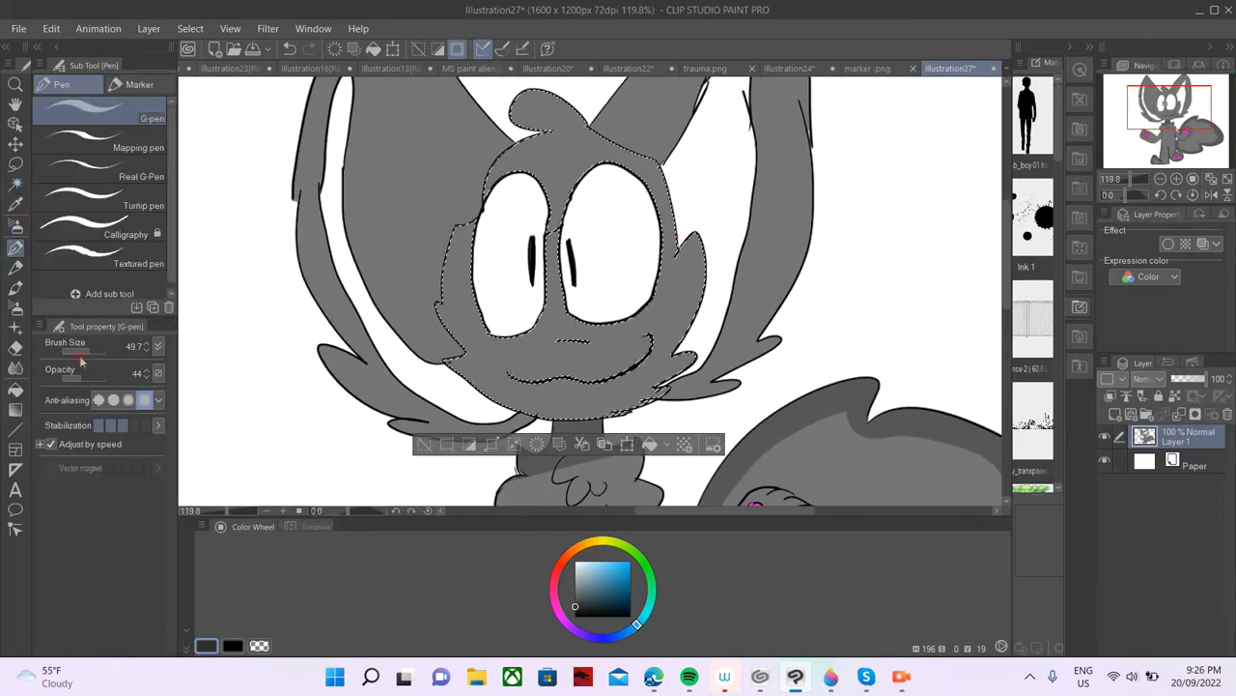
mouse_move(566, 278)
mouse_down()
mouse_move(513, 260)
mouse_move(555, 238)
mouse_up()
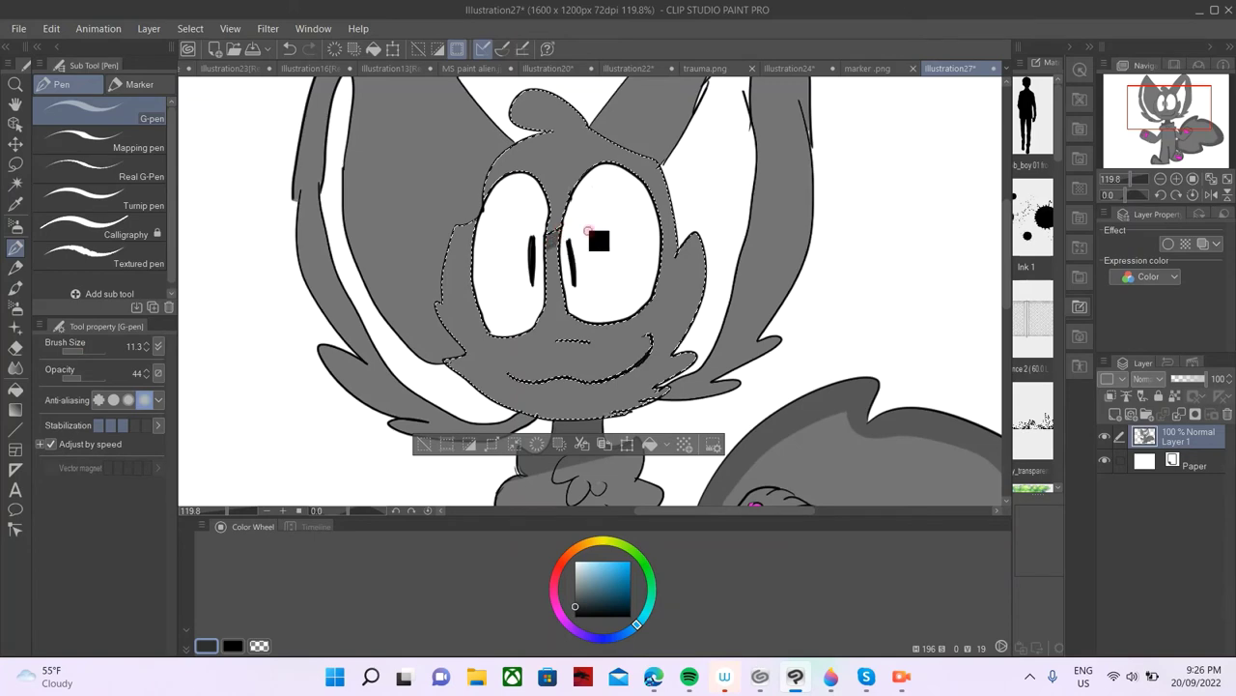
key(ctrl+z)
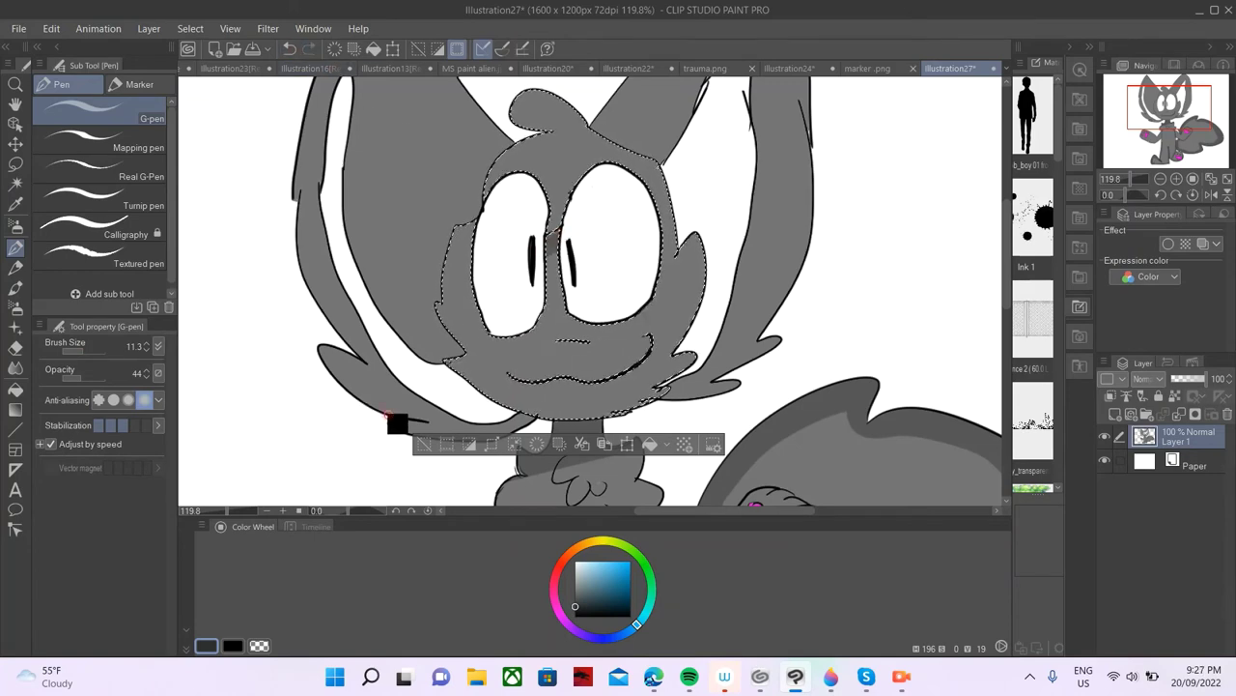
- Set the brush size to 37, shade around the edges of the head and hair tuft, and clear the selection
drag(72, 350, 94, 355)
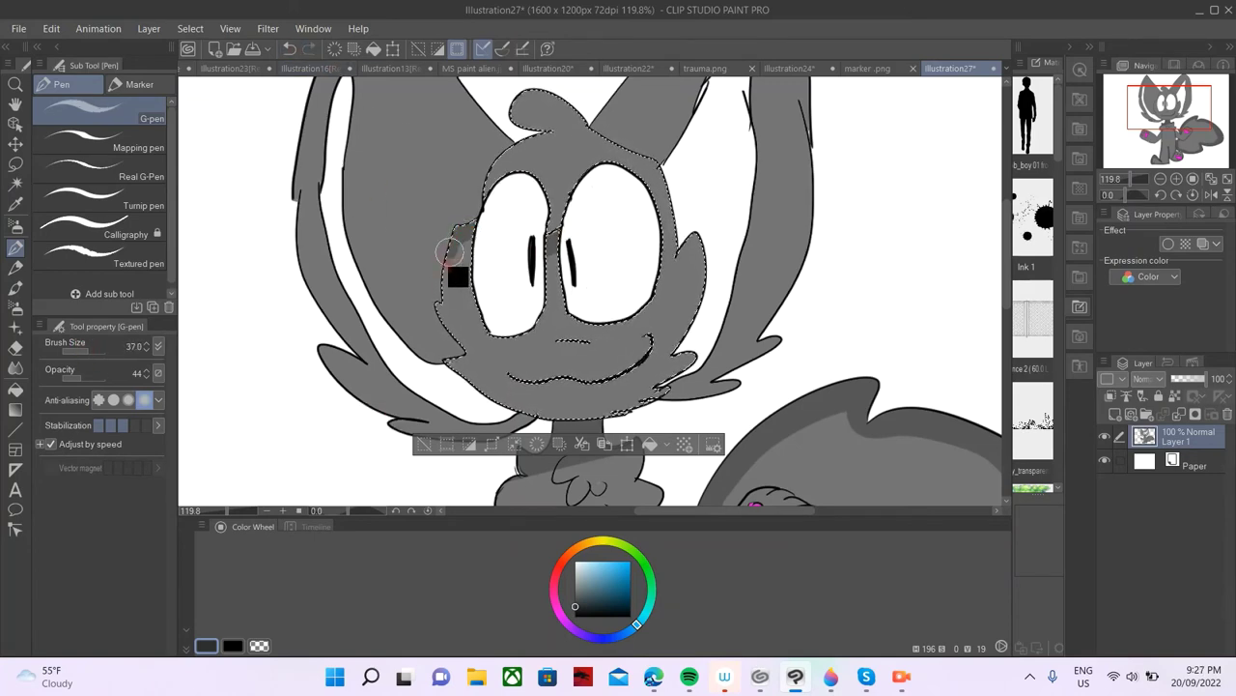
mouse_move(464, 356)
mouse_down()
mouse_move(543, 414)
mouse_move(645, 397)
mouse_move(671, 364)
mouse_move(694, 258)
mouse_move(667, 228)
mouse_move(647, 159)
mouse_move(543, 94)
mouse_move(485, 187)
mouse_up()
click(424, 444)
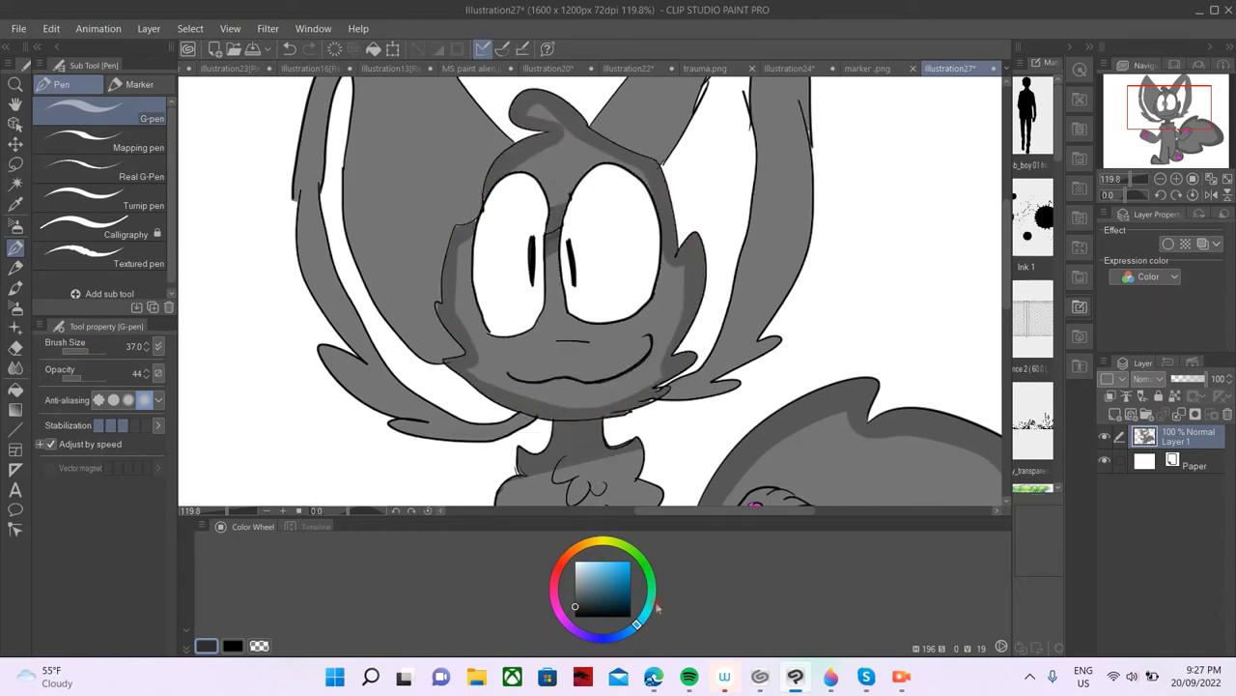
- Switch to Discord in the browser and open the your-art channel of the /r/ChineseLanguage server
click(654, 676)
click(515, 10)
click(1019, 13)
click(1080, 13)
click(1215, 69)
click(823, 456)
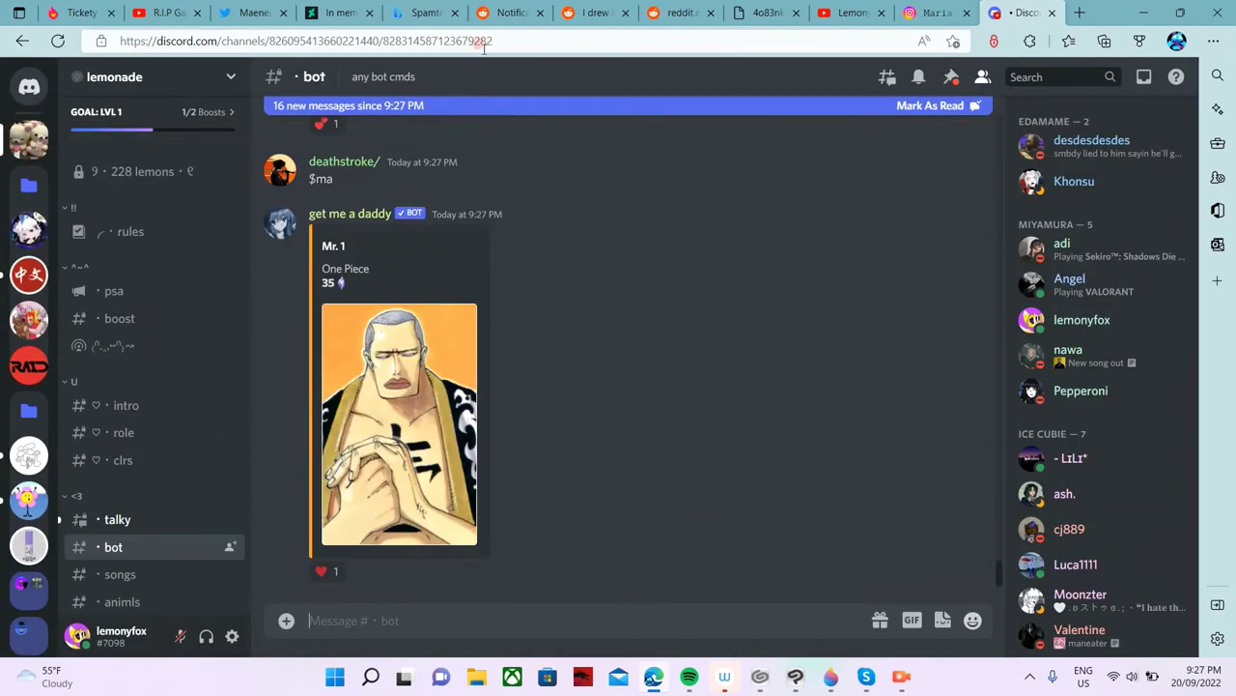
click(128, 419)
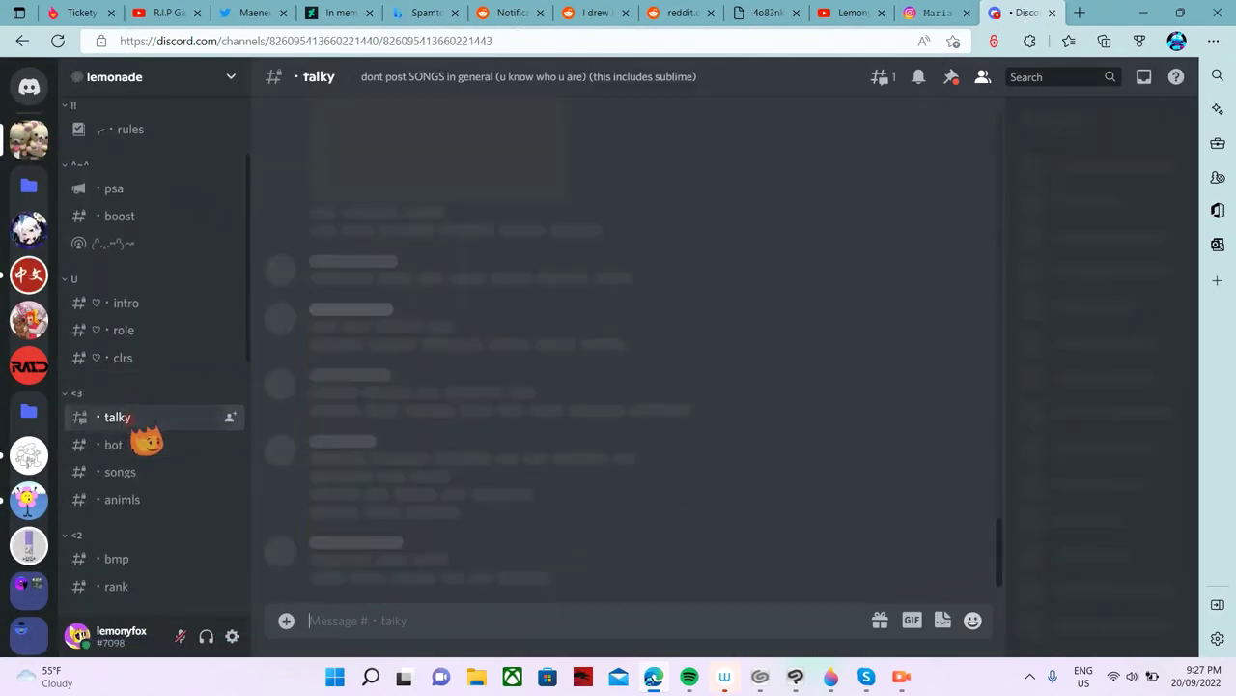
click(37, 277)
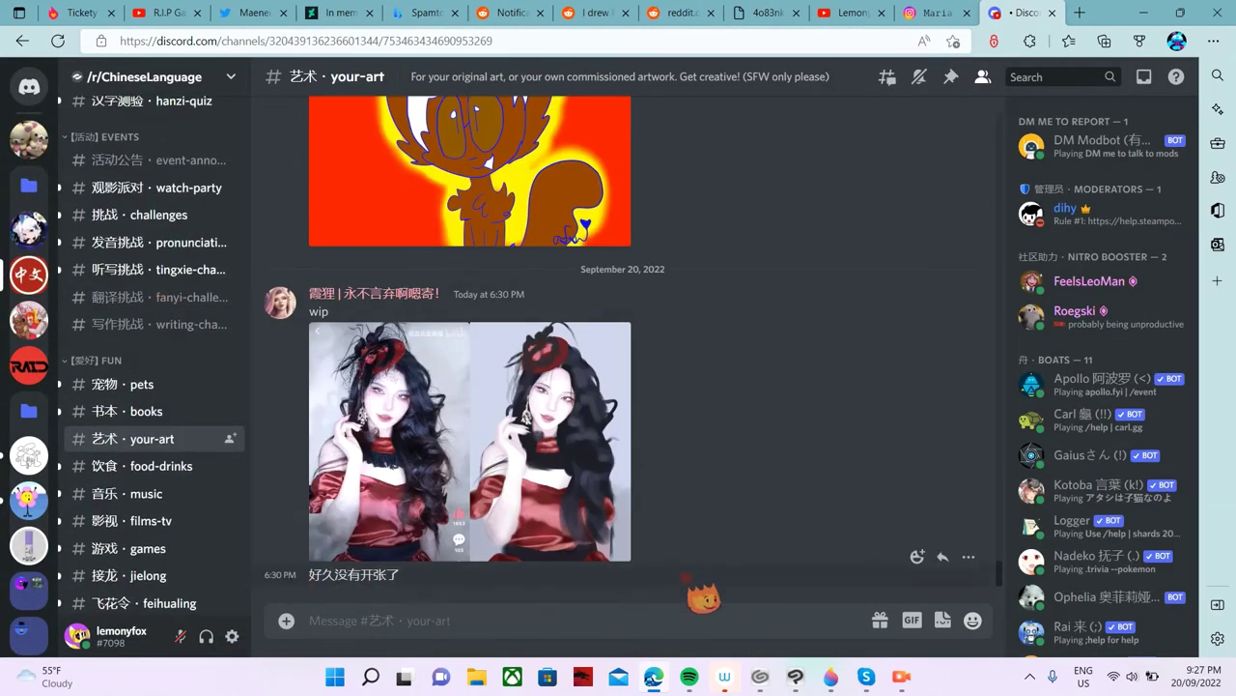
- Attach marker .png and post it in the art channel with a message beginning "Marker from bfdi! (sorry if"
click(286, 620)
click(492, 366)
text(Marker from bfdi! (sorry if)
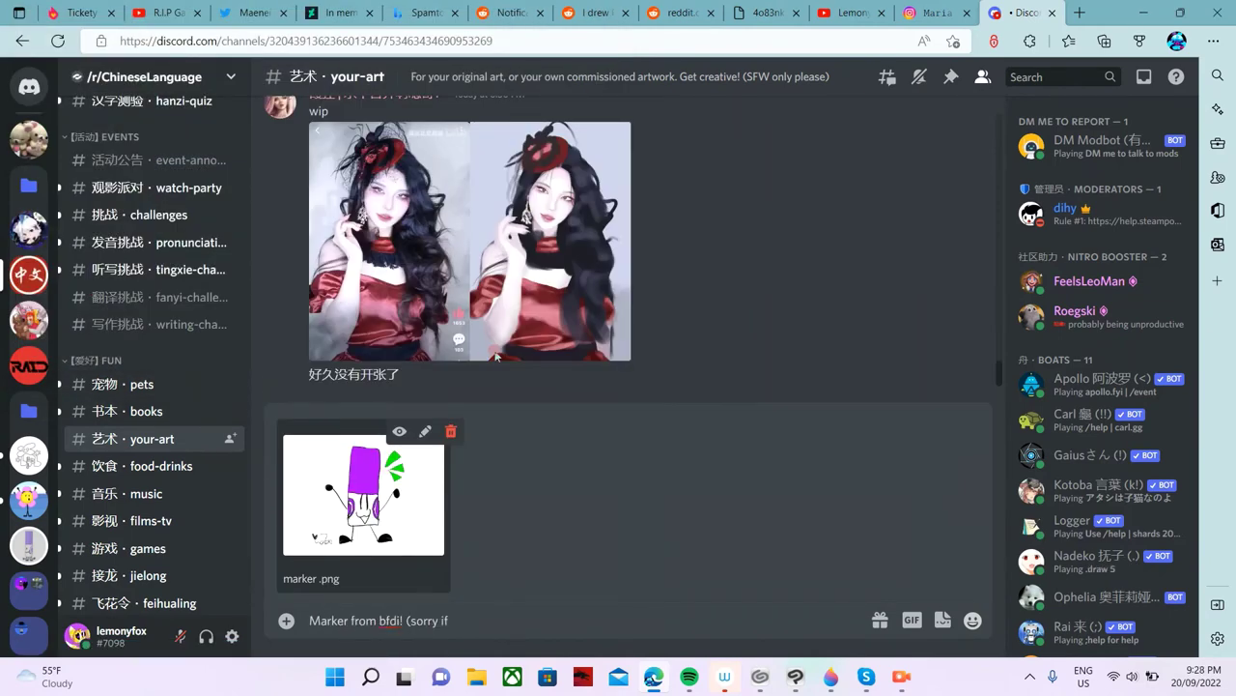
key(Return)
- Return to CLIP STUDIO PAINT, auto-select the gray of the left ear and shade it beside the head and on the lower tuft in dark gray
click(800, 674)
scroll(597, 199, down, 3)
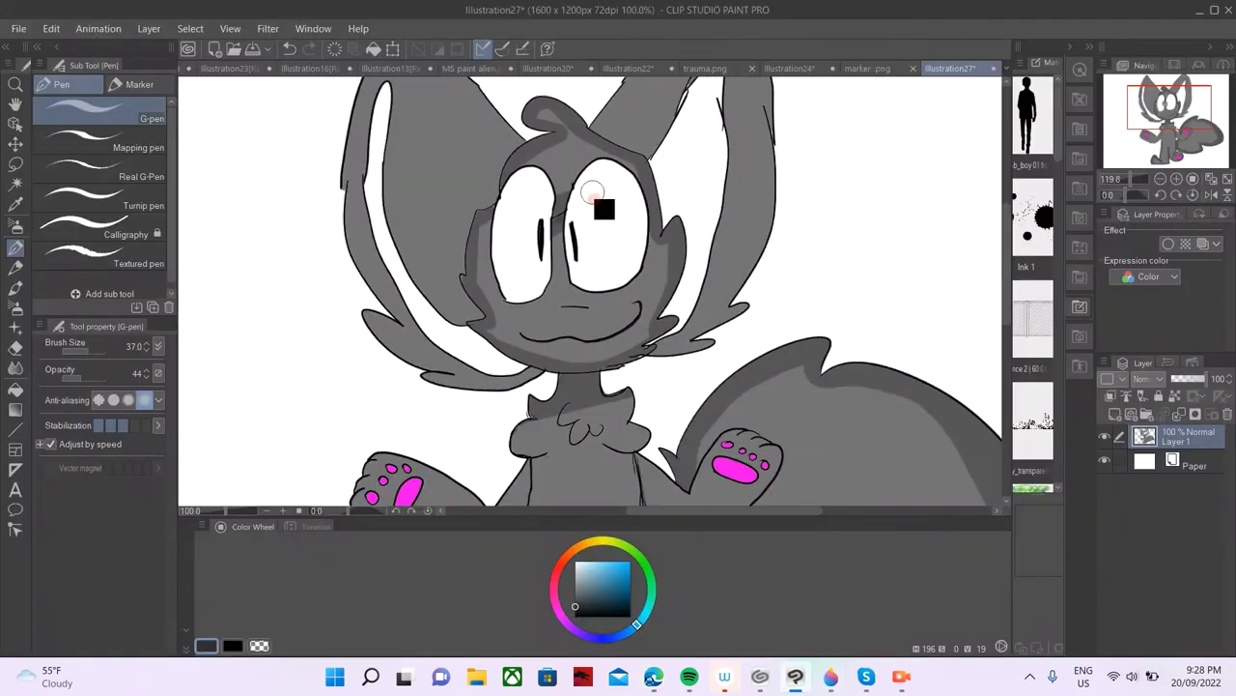
scroll(502, 233, up, 2)
click(16, 182)
click(517, 237)
click(15, 247)
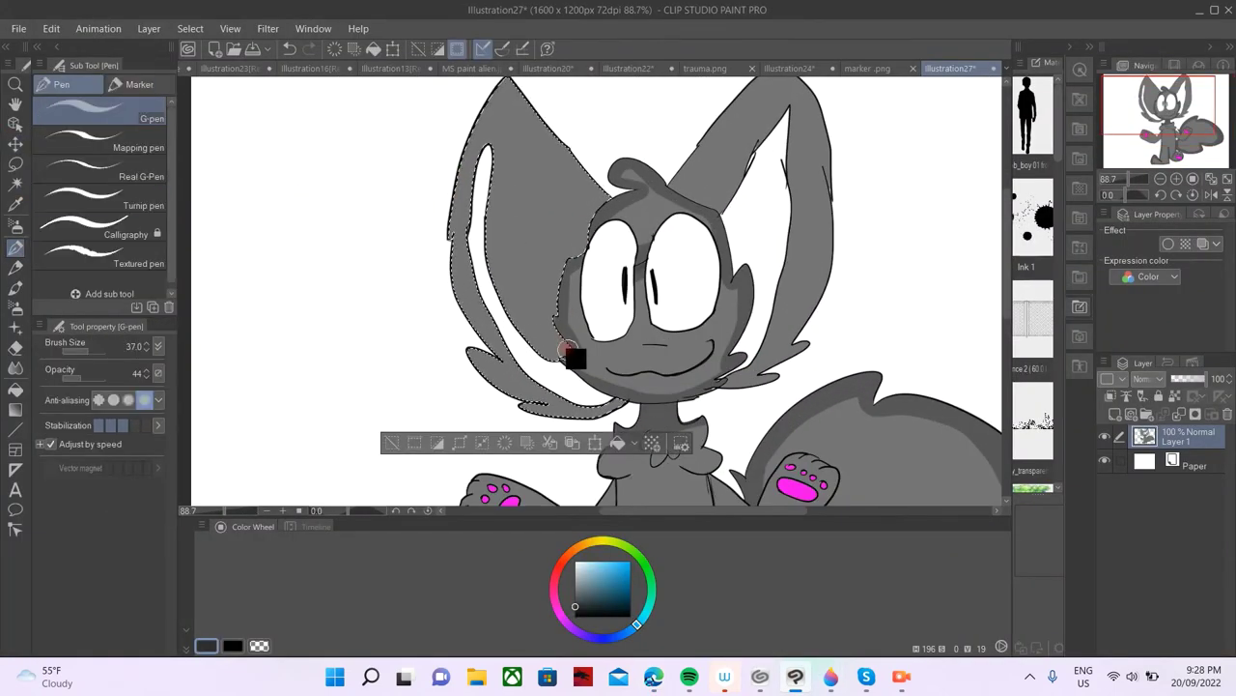
mouse_move(565, 348)
mouse_down()
mouse_move(594, 214)
mouse_move(567, 390)
mouse_move(544, 330)
mouse_move(612, 185)
mouse_up()
click(15, 184)
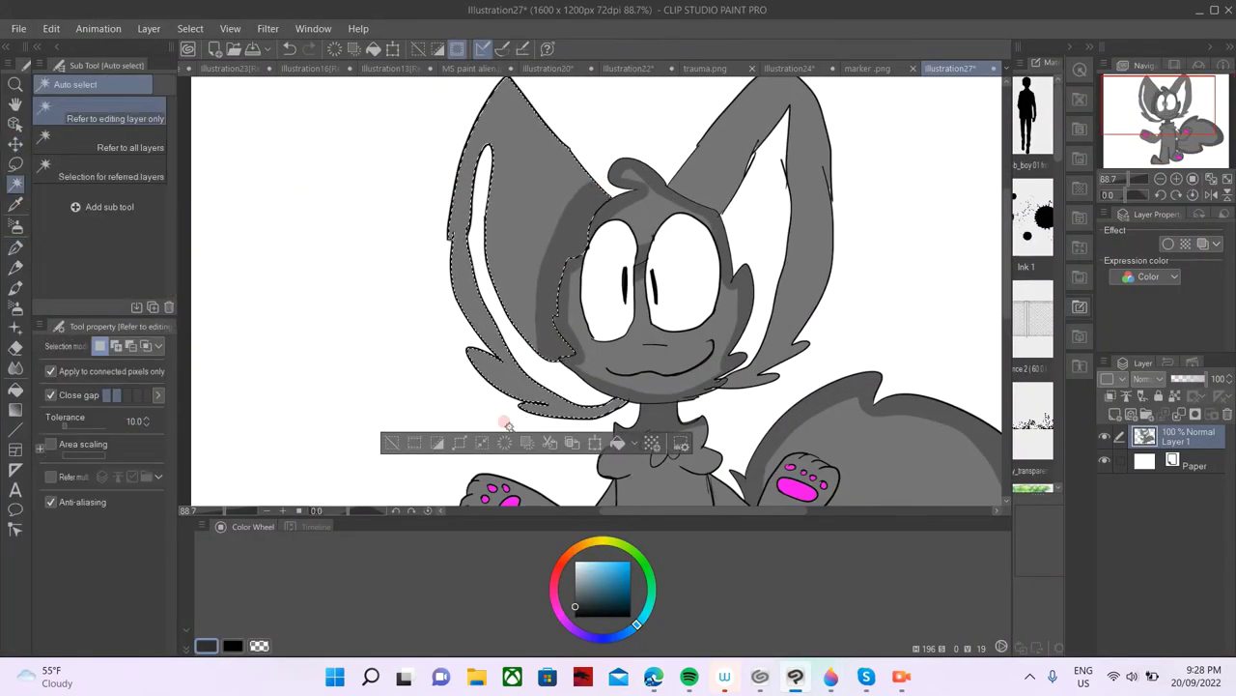
key(p)
- Auto-select the white inside of the left ear and shade its lower end with a lighter gray using the G-pen
key(w)
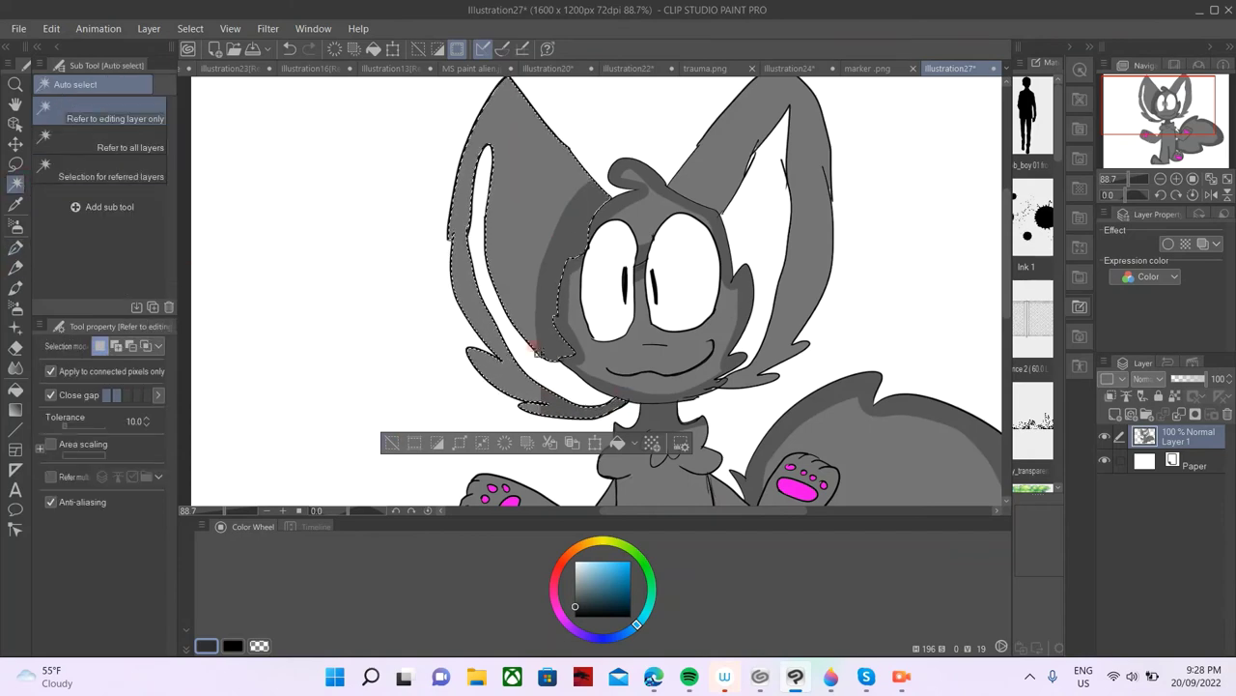
click(556, 382)
key(p)
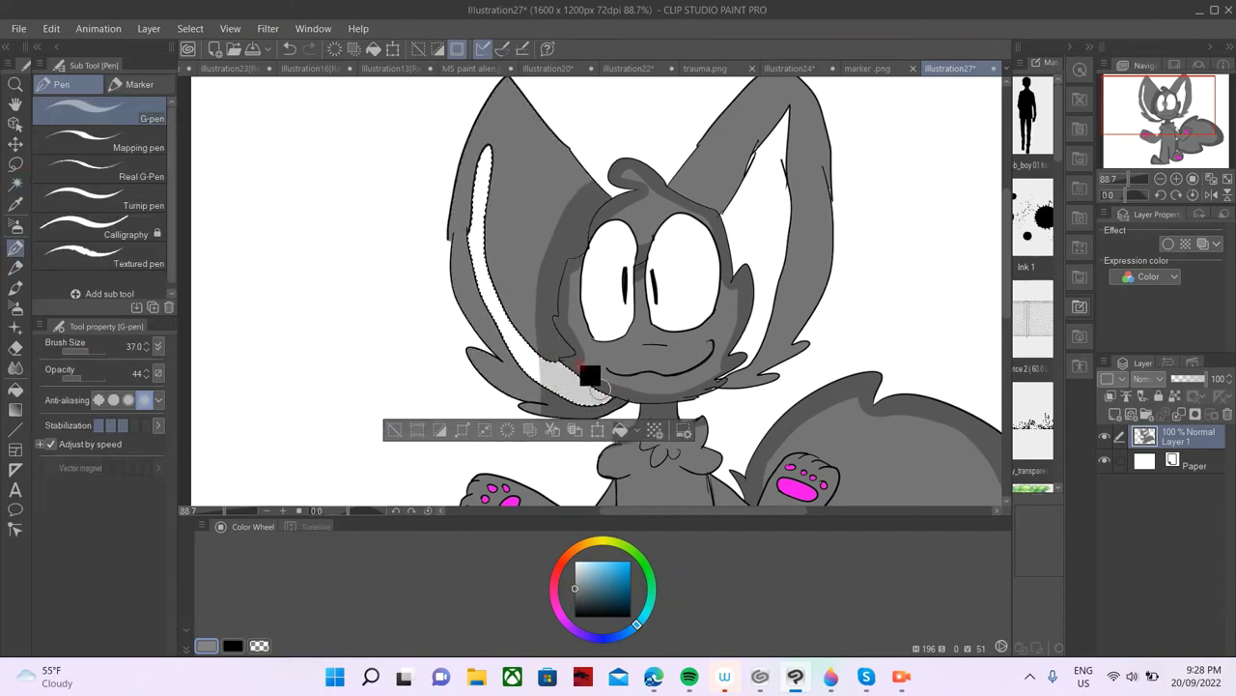
- Auto-select the gray of the right ear and shade its base and lower outer part in dark gray with the G-pen
click(15, 183)
click(713, 168)
click(15, 248)
click(573, 604)
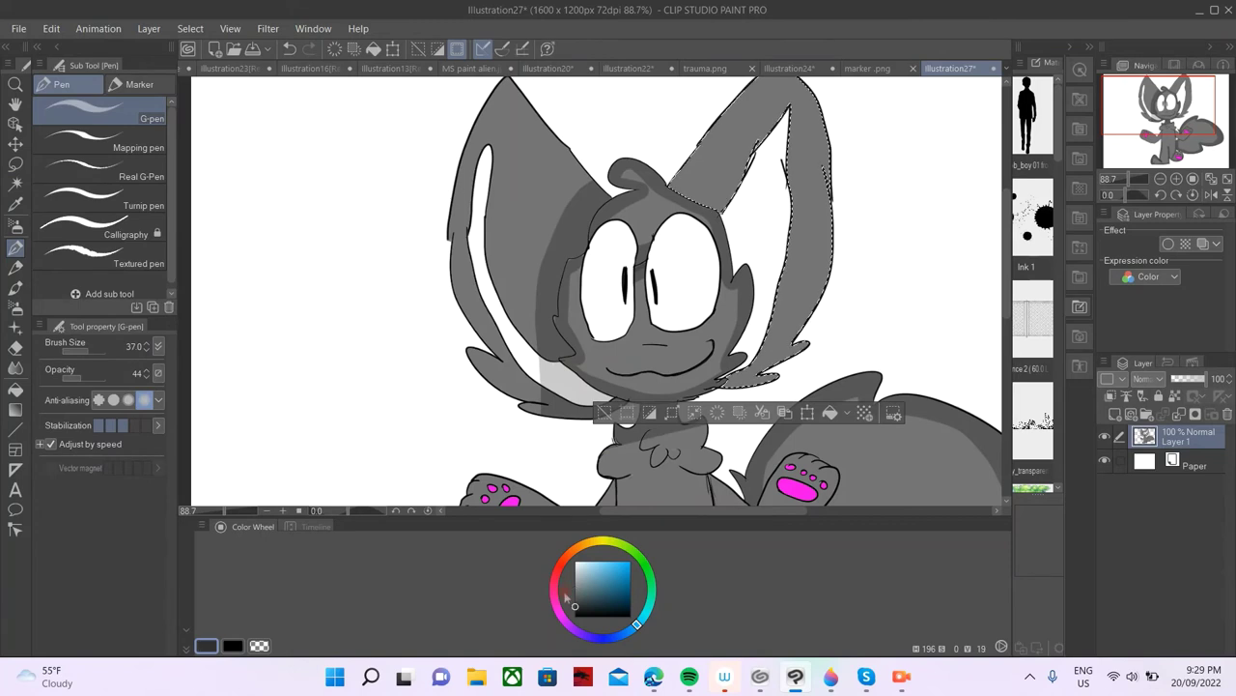
drag(744, 164, 714, 212)
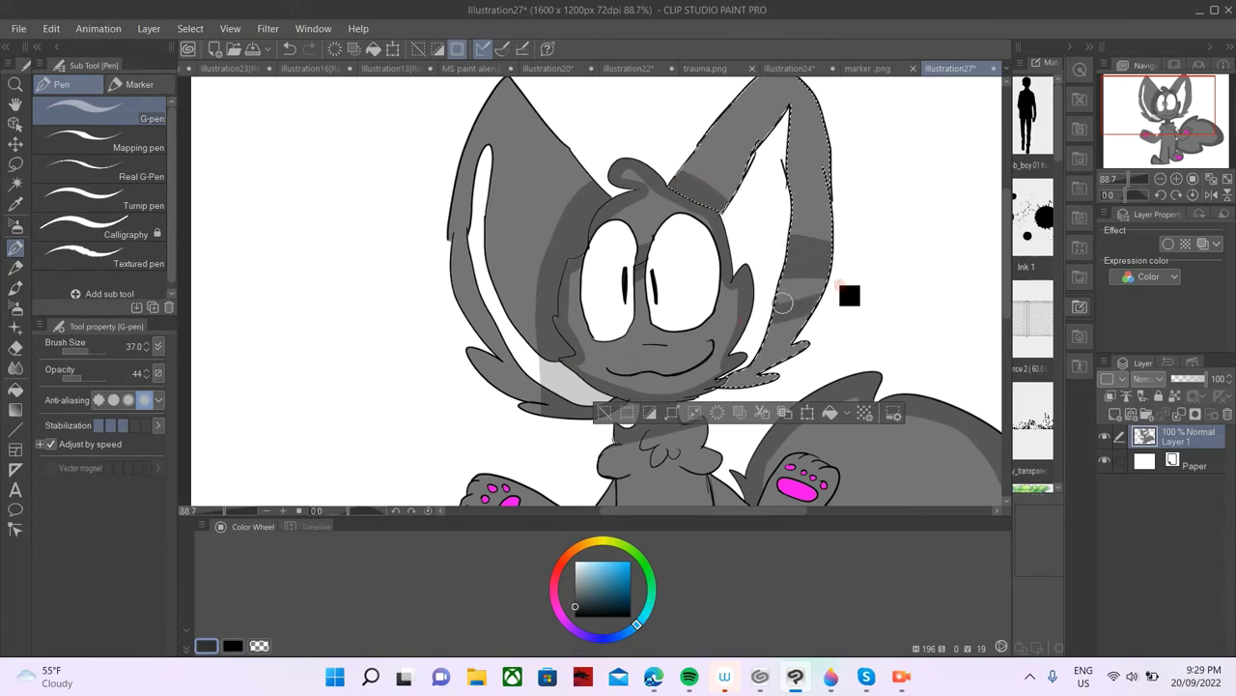
- Auto-select the white inside of the right ear, shade its lower part in the lighter gray, and clear the selection
click(15, 184)
click(761, 246)
click(15, 248)
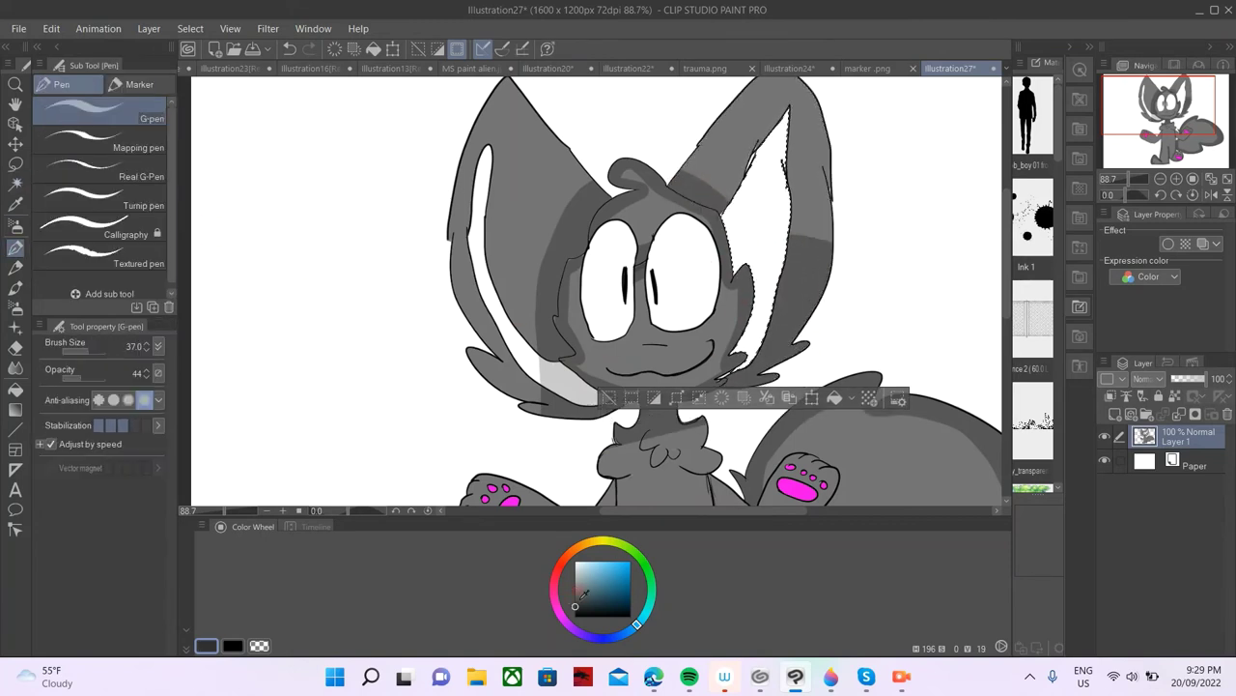
click(575, 589)
drag(726, 201, 789, 242)
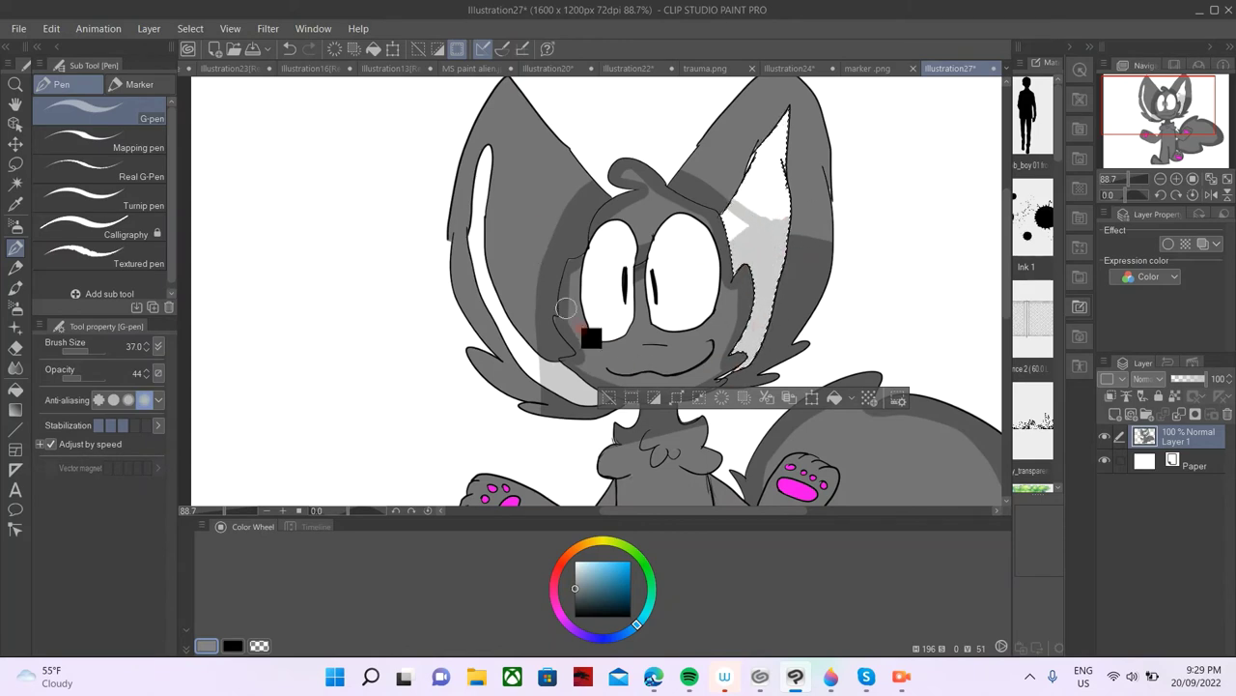
key(ctrl+z)
mouse_move(677, 200)
mouse_down()
mouse_move(733, 210)
mouse_move(769, 327)
mouse_move(763, 242)
mouse_up()
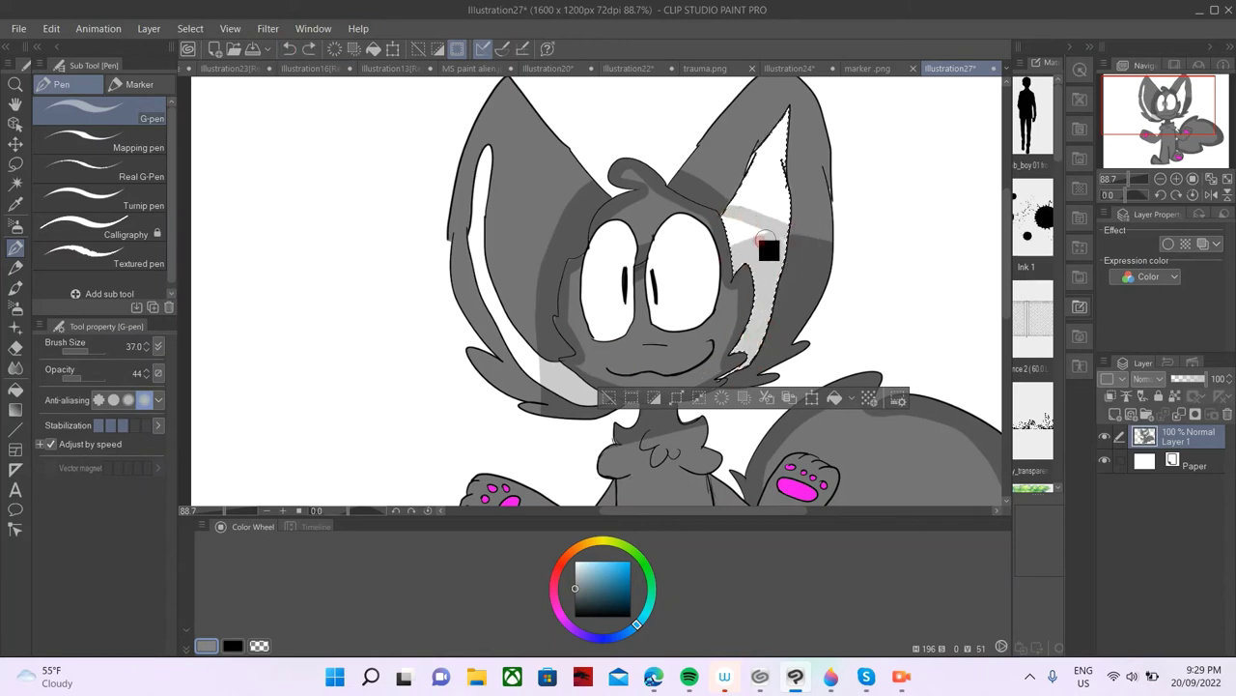
click(609, 397)
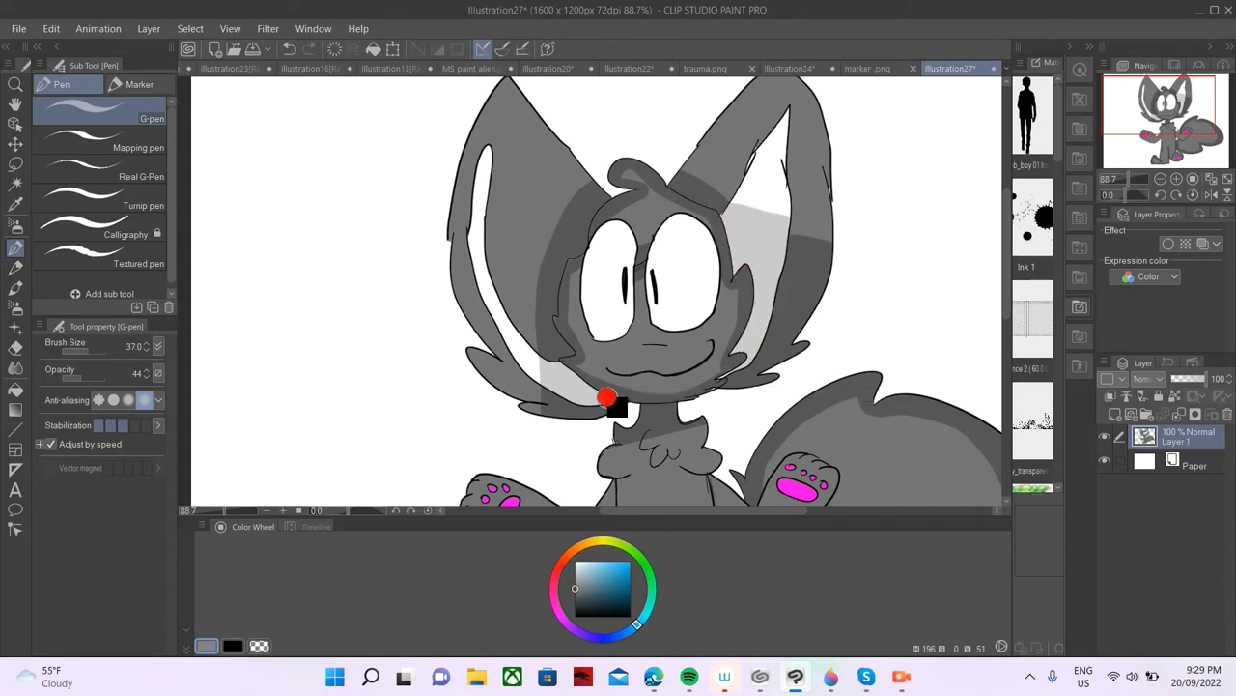
- Auto-select the white of the left eye and paint its upper part light gray with the G-pen at opacity 100
scroll(652, 312, down, 3)
scroll(651, 312, up, 8)
click(15, 182)
click(484, 294)
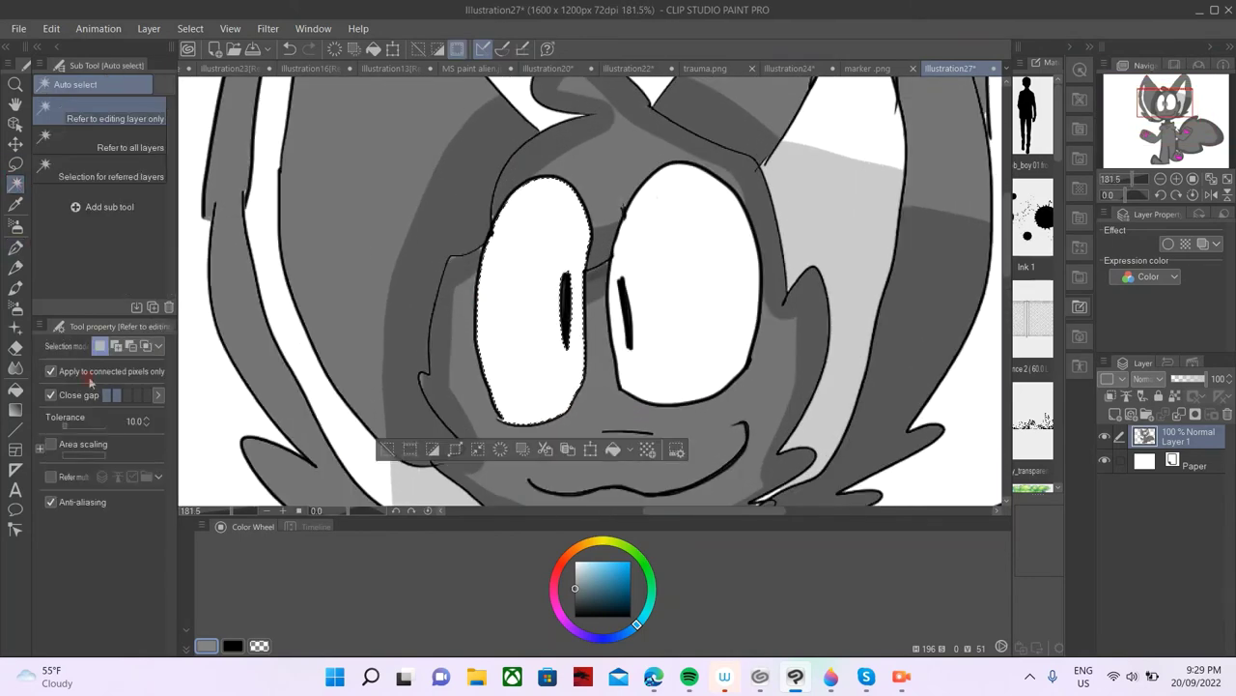
key(p)
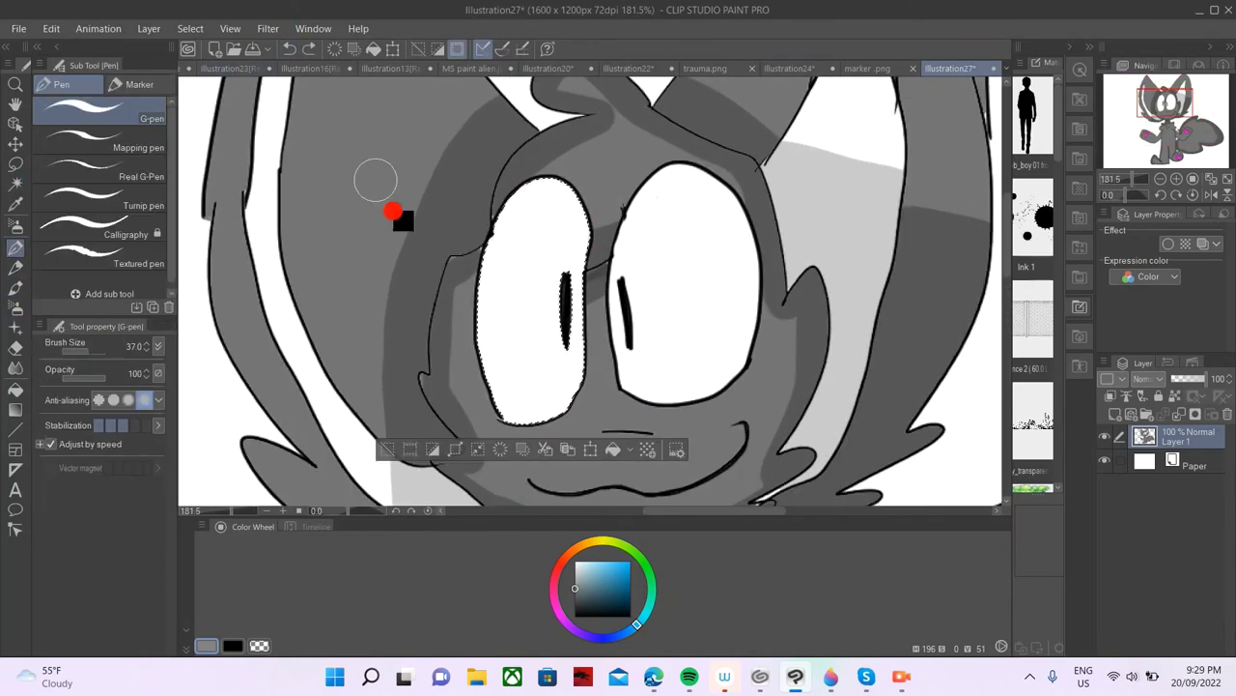
click(575, 577)
mouse_move(579, 292)
mouse_down()
mouse_move(585, 199)
mouse_move(543, 189)
mouse_up()
- Auto-select the right eye's white and paint its upper part light gray, deselect, and sign below the tail in black with a heart
click(14, 186)
click(644, 270)
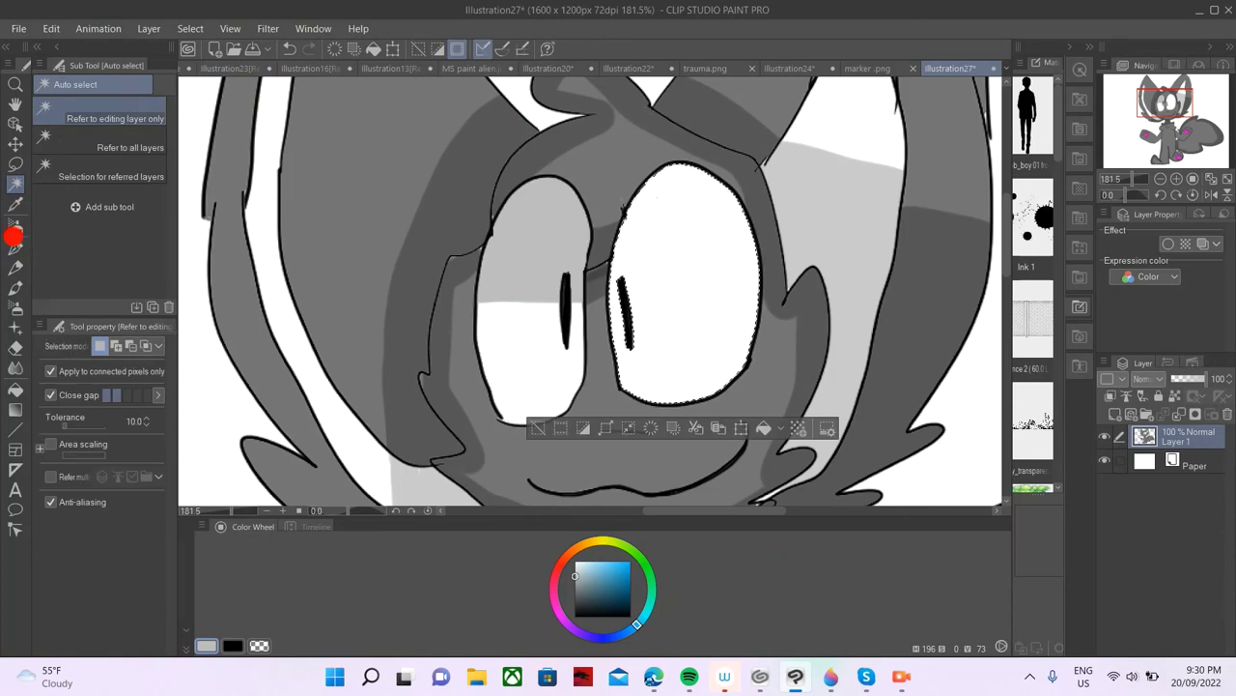
click(14, 245)
mouse_move(628, 291)
mouse_down()
mouse_move(804, 260)
mouse_move(640, 199)
mouse_up()
click(538, 428)
scroll(543, 321, down, 8)
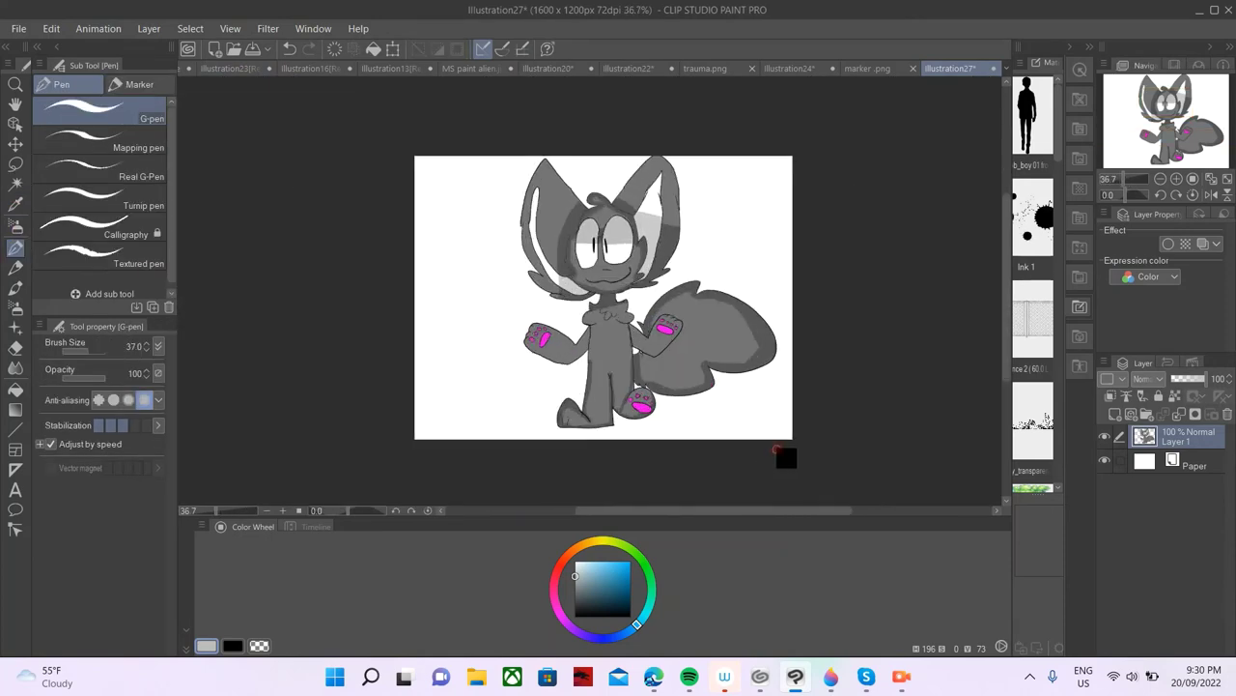
scroll(776, 450, up, 1)
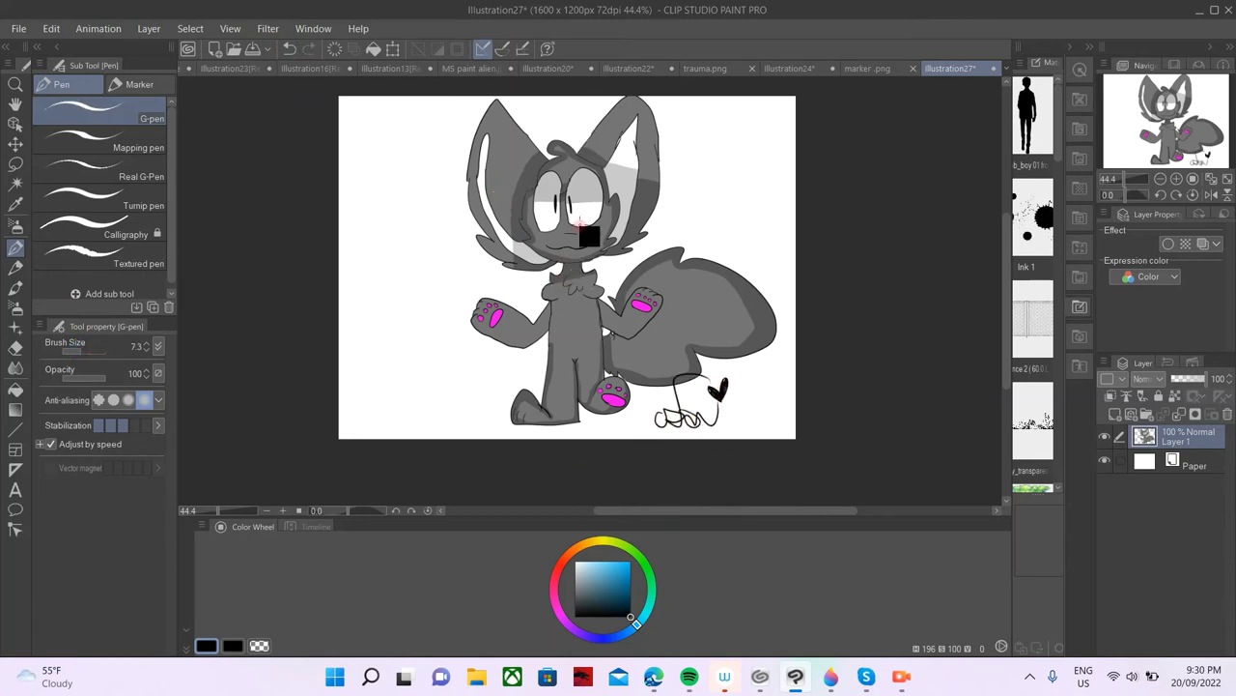
- Auto-select the gray of the left arm and shade it darker with the G-pen at size 27.5 and opacity 35
click(14, 180)
click(520, 327)
click(17, 245)
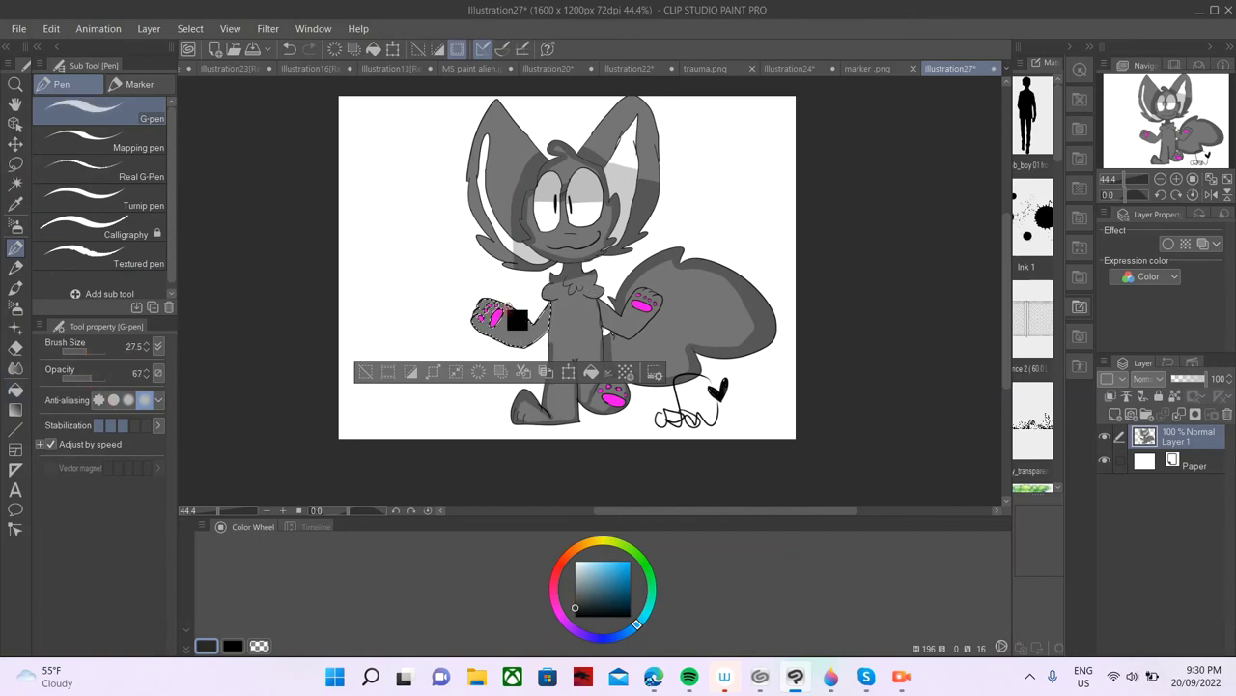
key(ctrl+z)
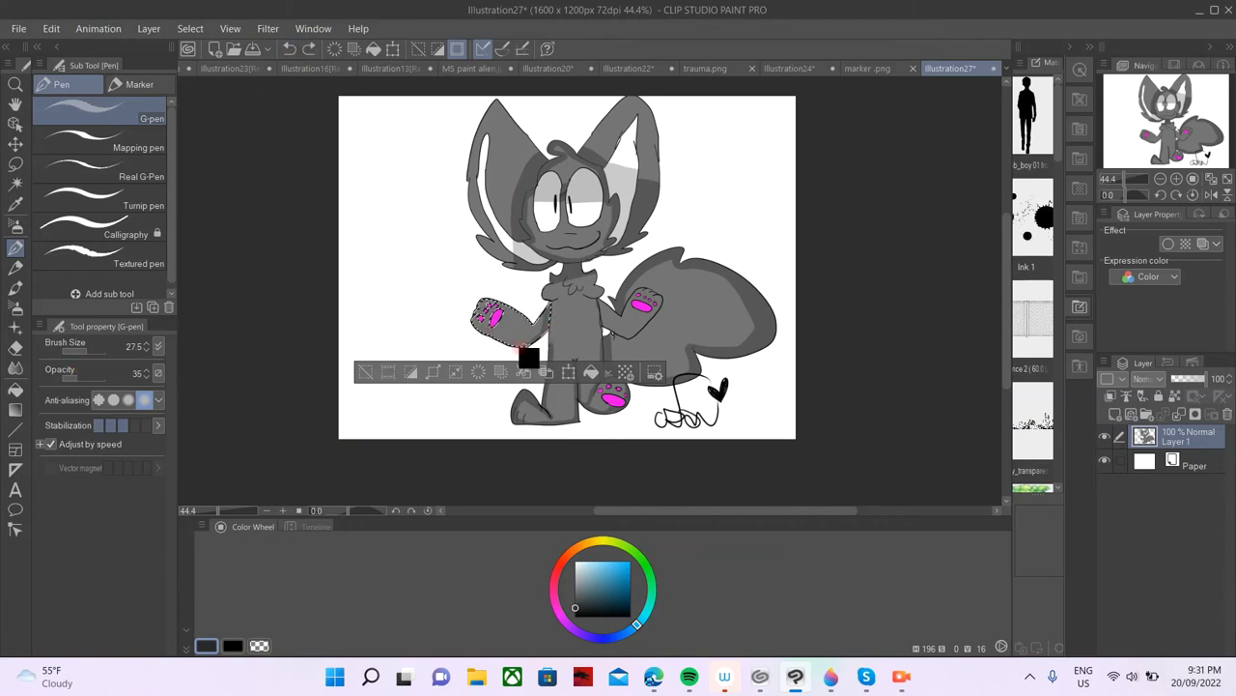
- Auto-select the gray of the right arm, shade its edges darker with the G-pen, and clear the selection
click(16, 183)
click(629, 323)
click(16, 248)
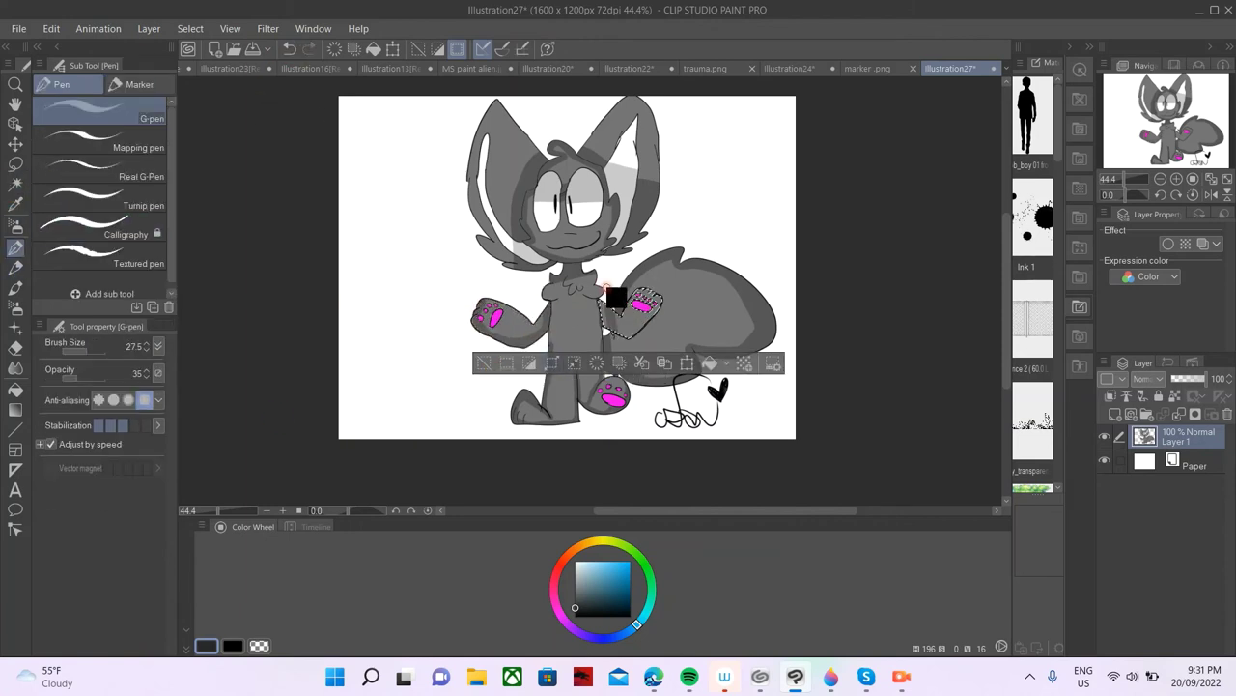
key(ctrl+d)
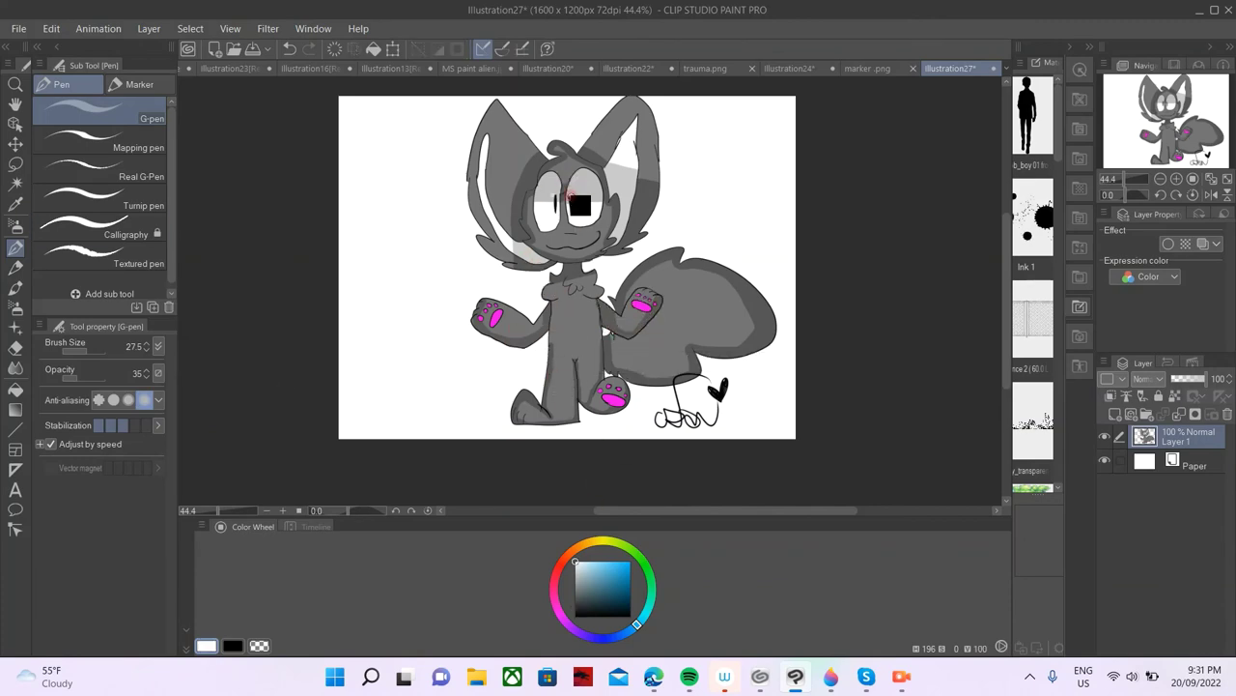
- Try soft white highlights at the top of both pupils with the G-pen at opacity 35, and undo them
scroll(555, 183, up, 6)
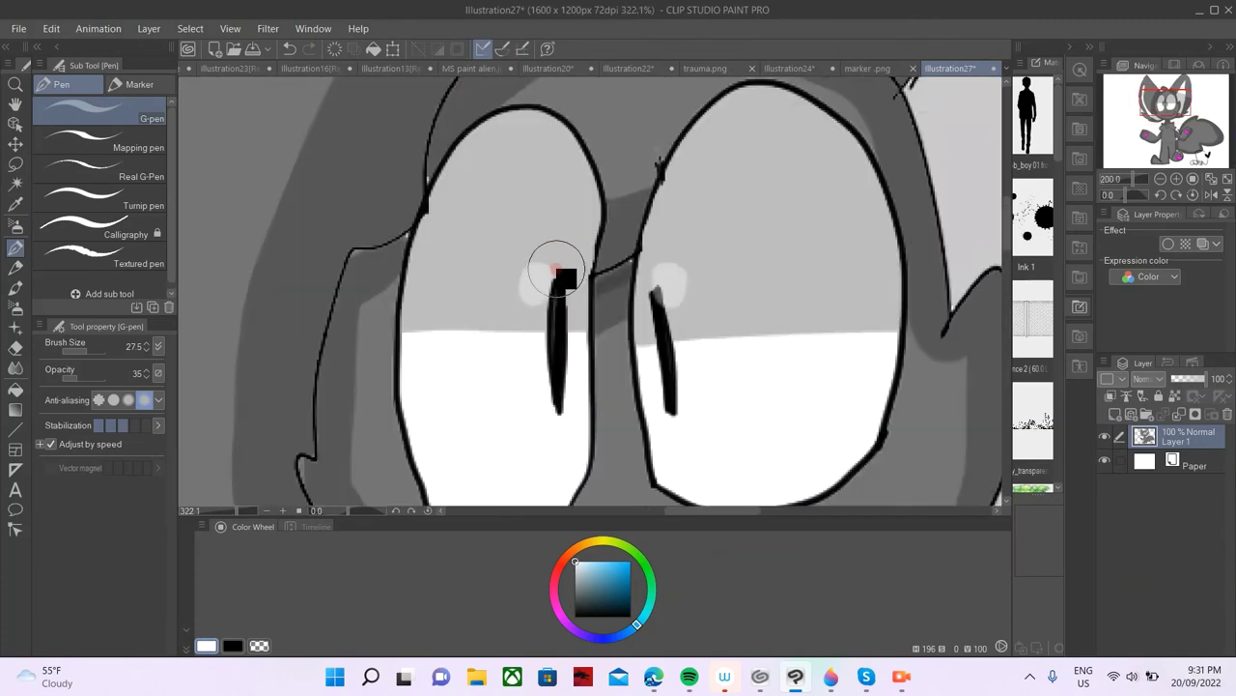
click(537, 284)
click(682, 291)
scroll(732, 272, down, 5)
scroll(770, 278, up, 5)
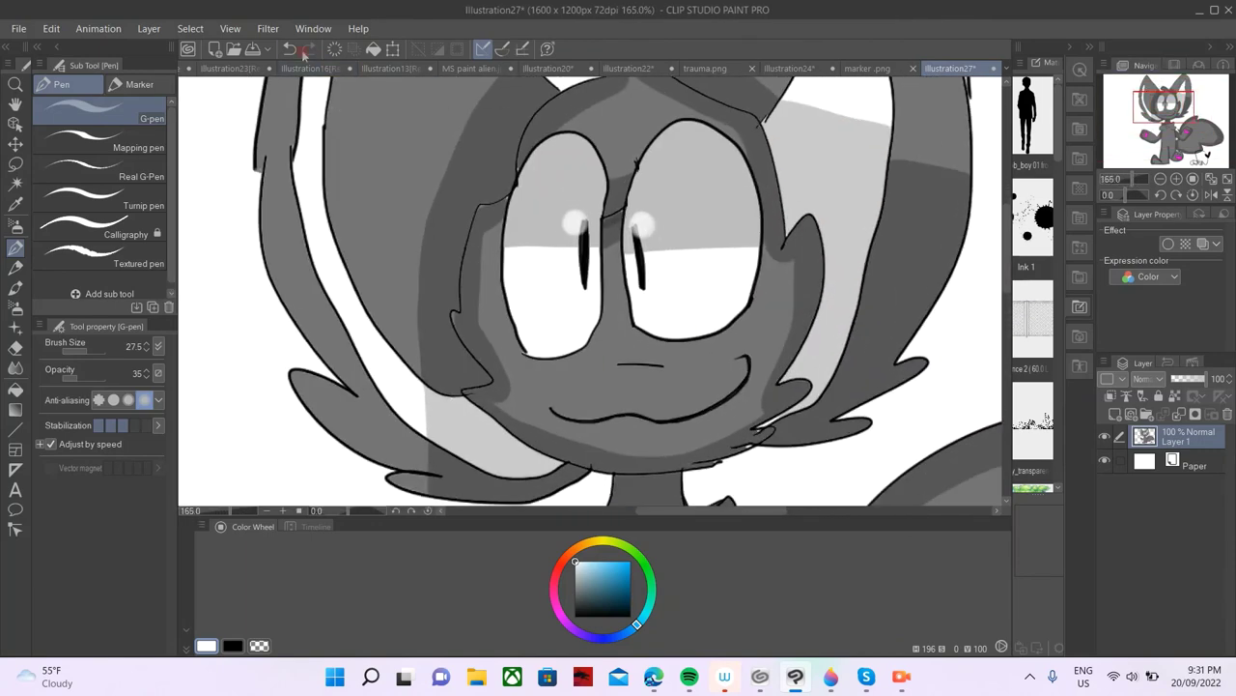
click(296, 49)
- Try short black cheek lines below the right eye with the G-pen at sizes 9.8 and 3.5, undoing each attempt
scroll(541, 182, down, 6)
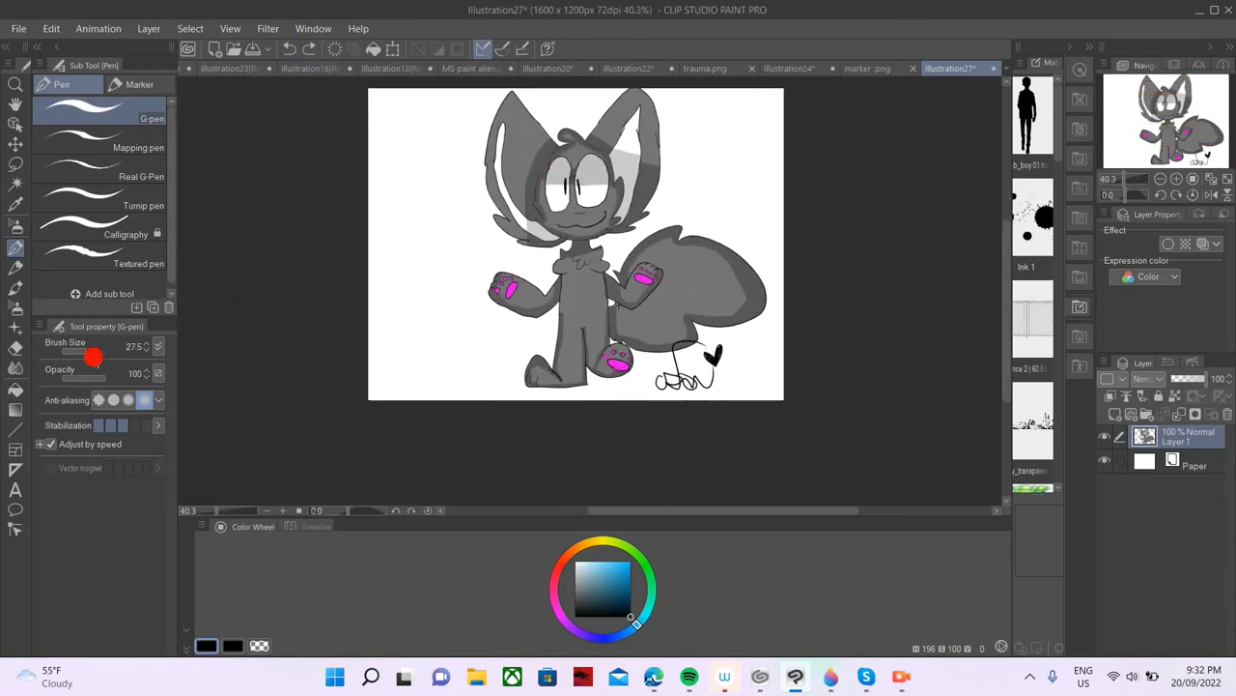
click(83, 354)
scroll(522, 253, up, 6)
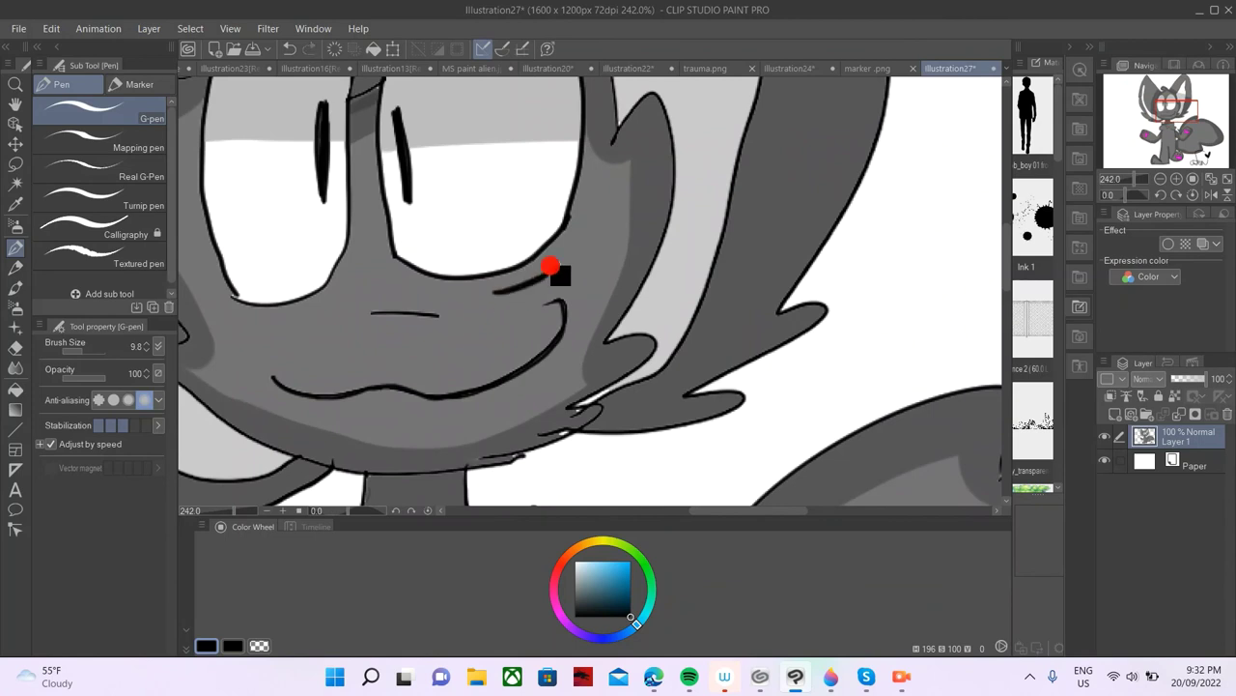
click(289, 48)
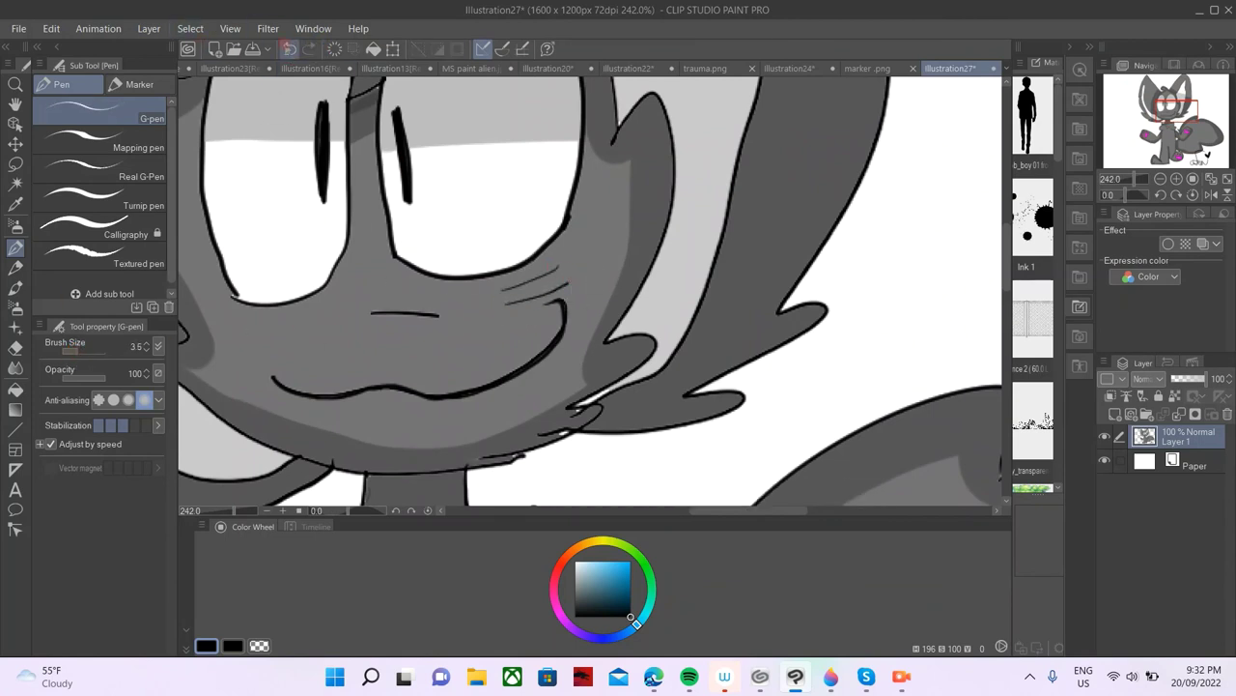
click(289, 48)
- Handwrite "Luchy!" in black on the blank area beside the left ear with the G-pen at size 6.3
click(77, 350)
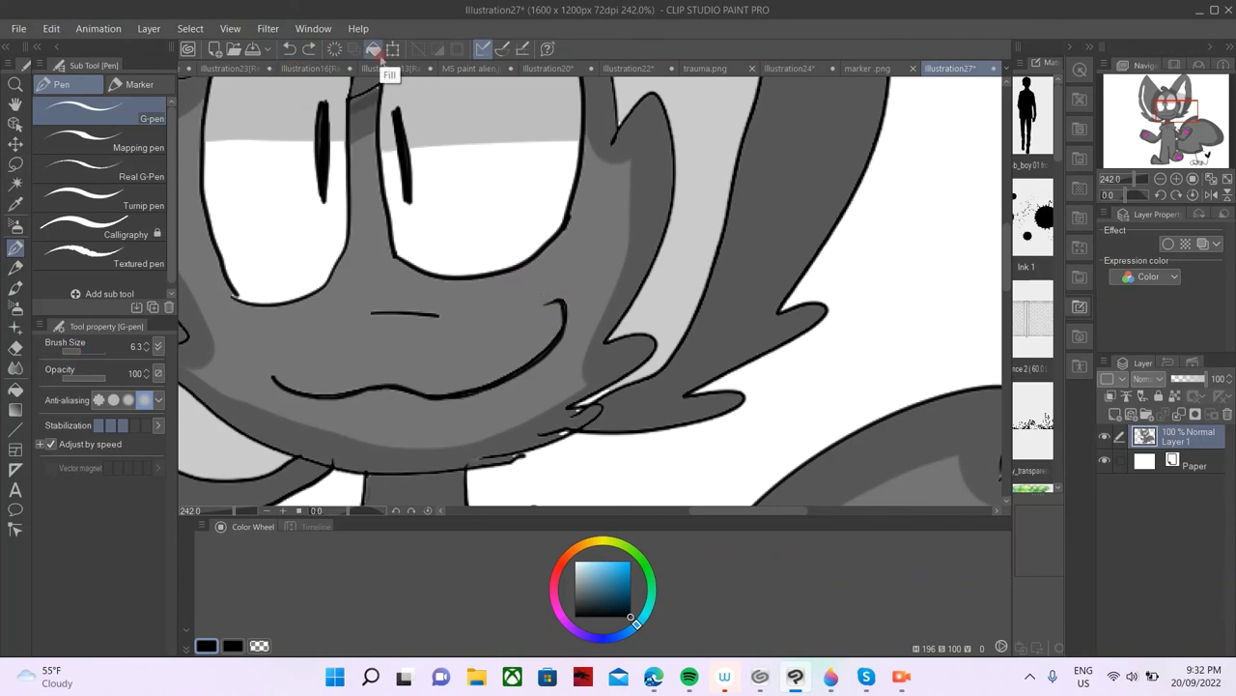
scroll(575, 345, down, 6)
scroll(490, 361, up, 2)
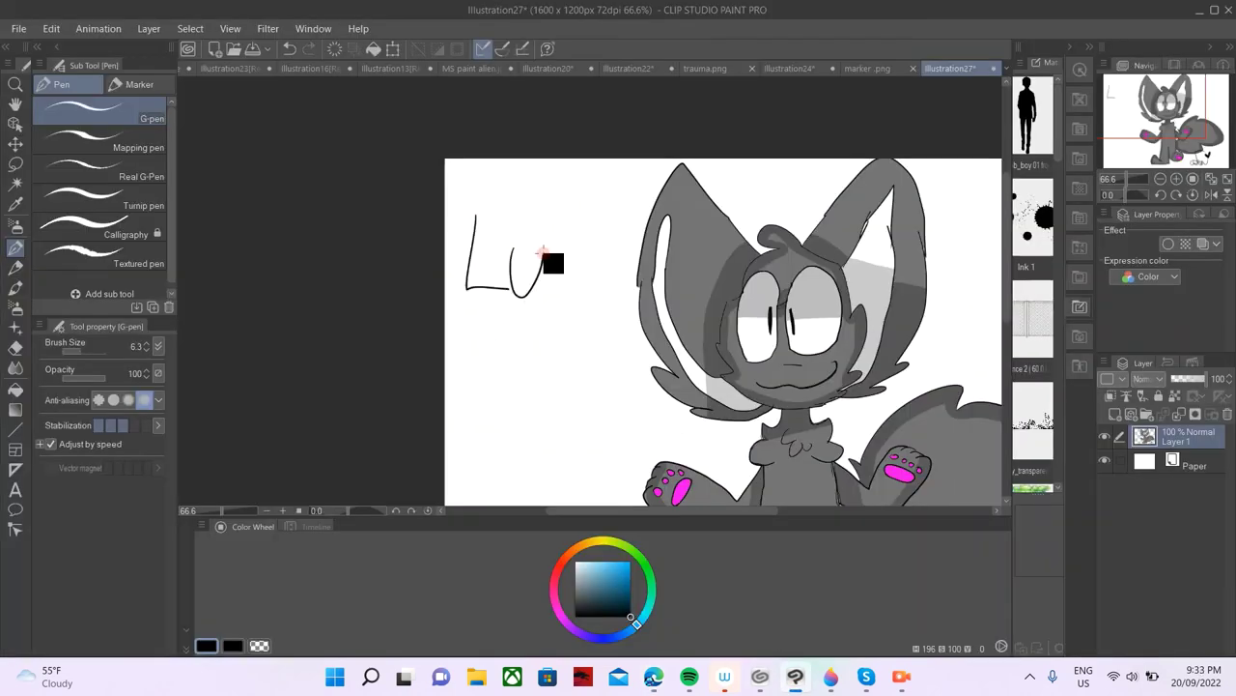
click(289, 49)
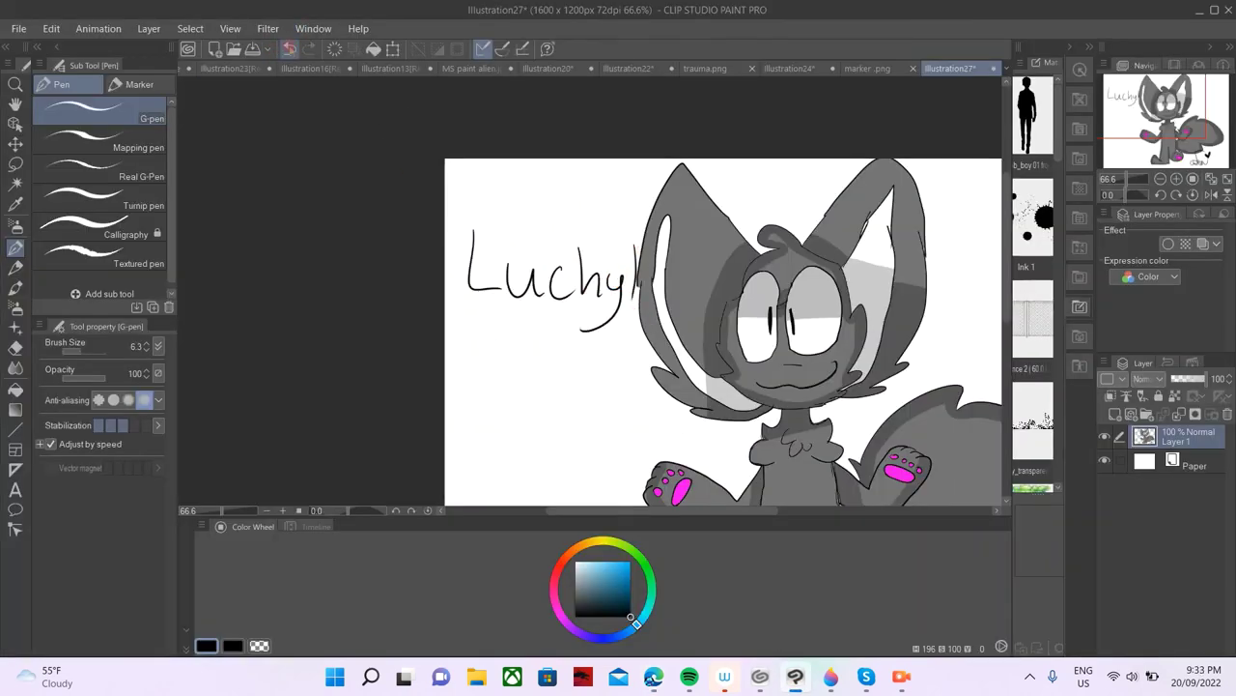
scroll(616, 106, down, 3)
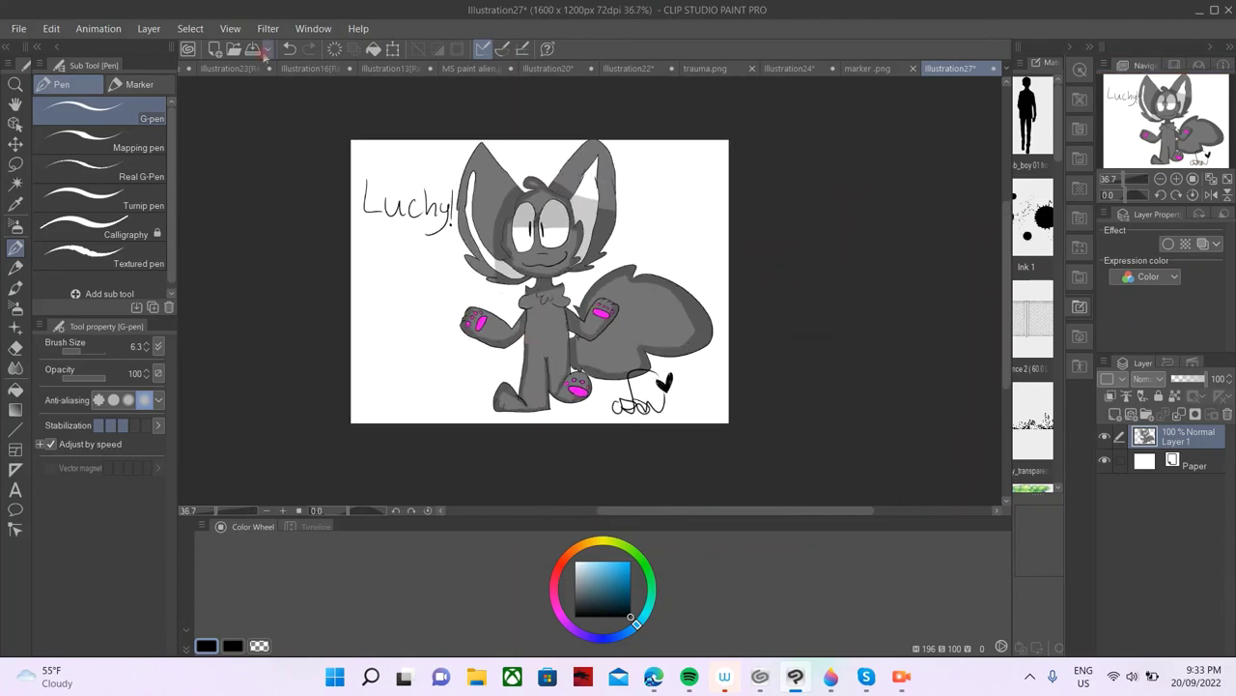
- Save the drawing in the Downloads folder as "Luchy the fennec fox" in another file type and confirm the export
key(ctrl+s)
text(Luchy the fennec fox)
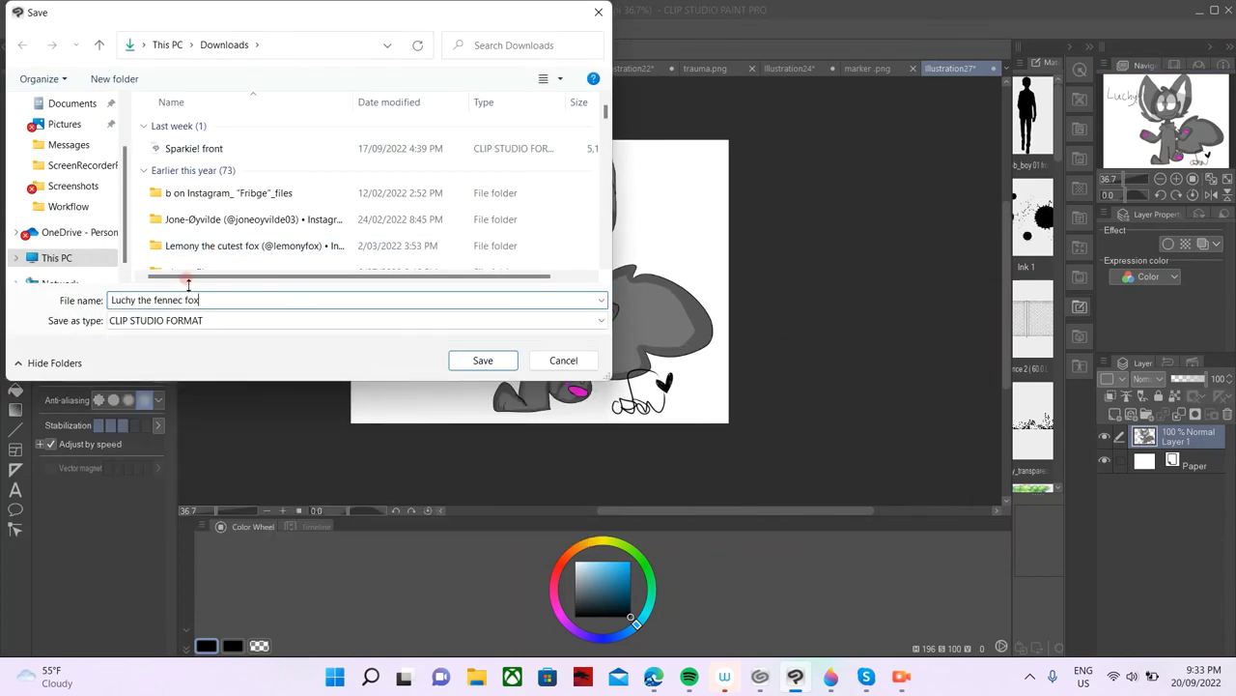
click(162, 321)
click(167, 374)
click(488, 360)
click(662, 259)
- Minimize the drawing program and view the older Luchy drawing in the Instagram post open in the browser
scroll(597, 201, up, 1)
scroll(597, 201, down, 1)
click(1199, 11)
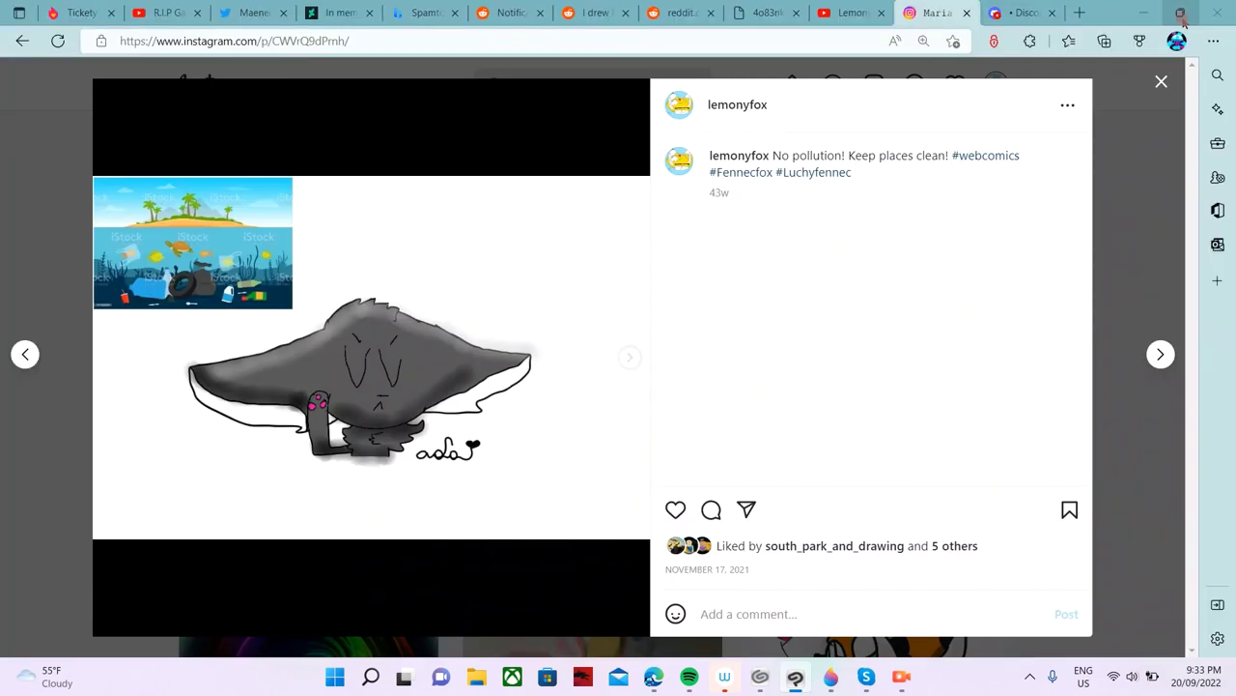
click(1183, 12)
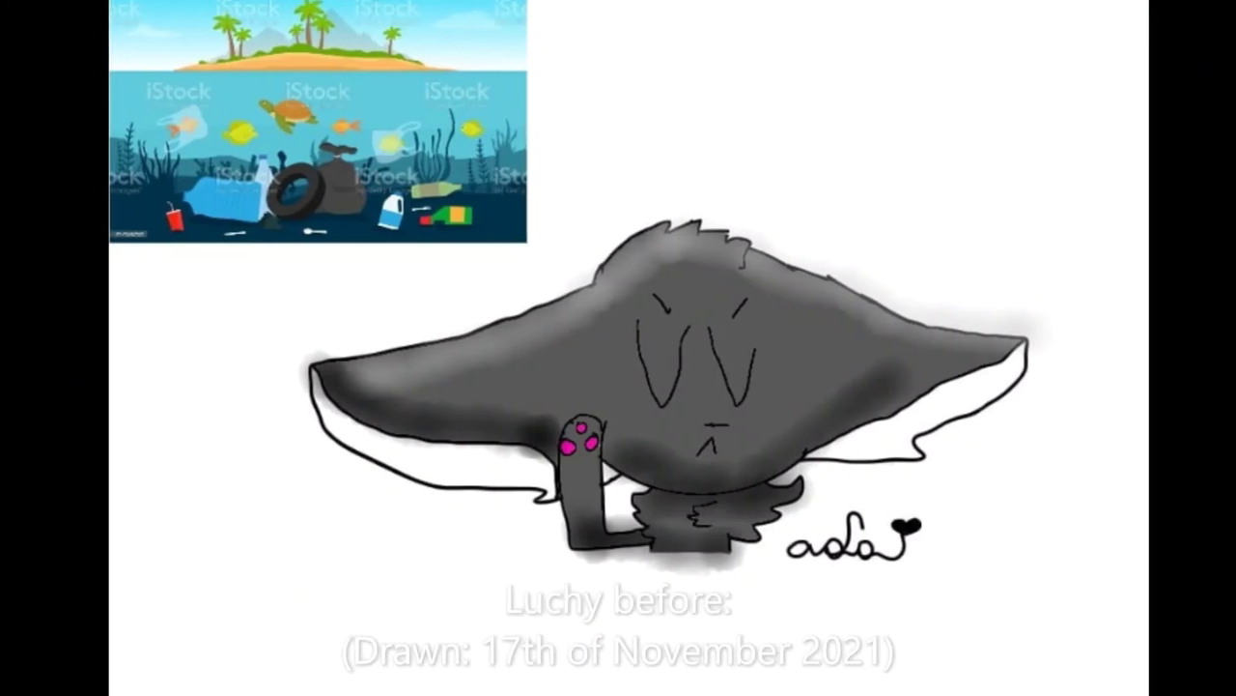